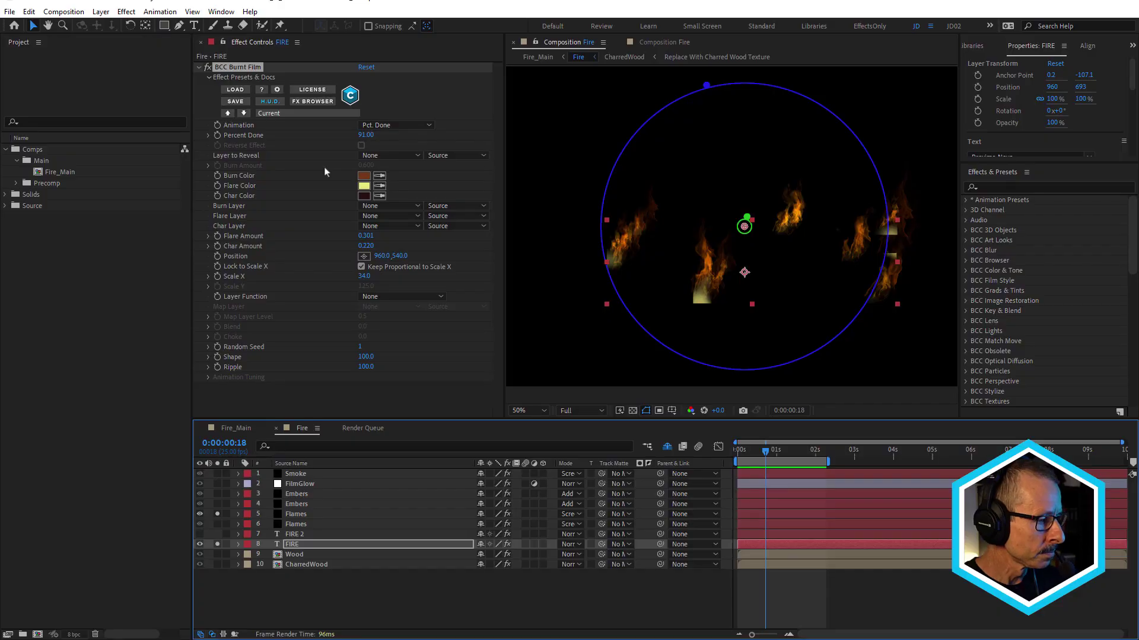
Try FIRE's Source as the Flames mask component, then set it back to Effects & Masks.
left_click(302, 514)
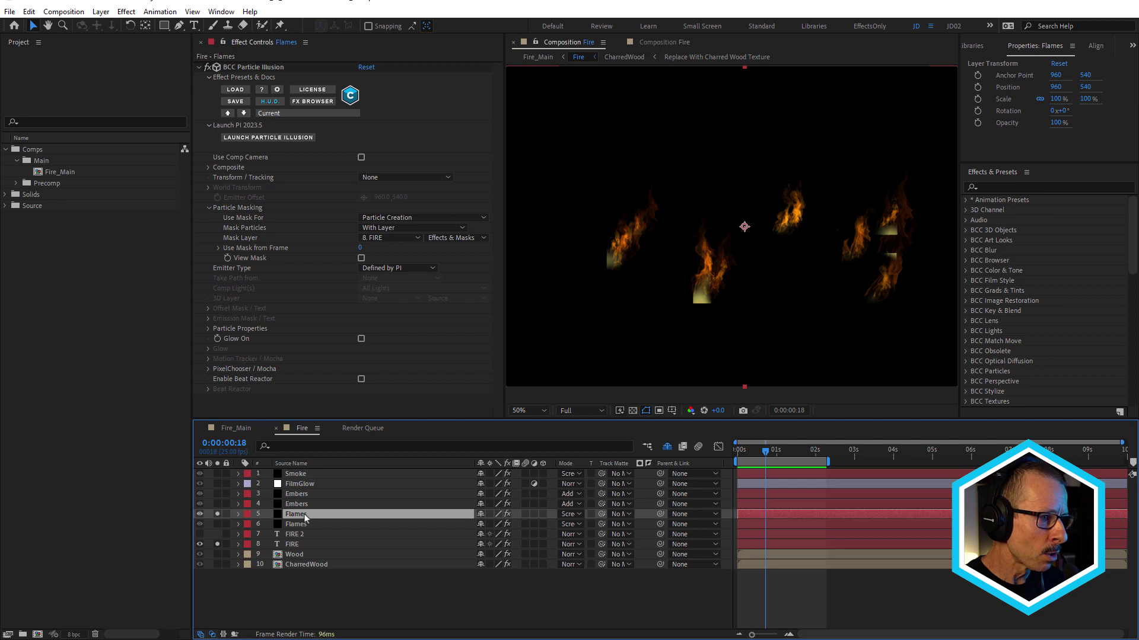
left_click(450, 237)
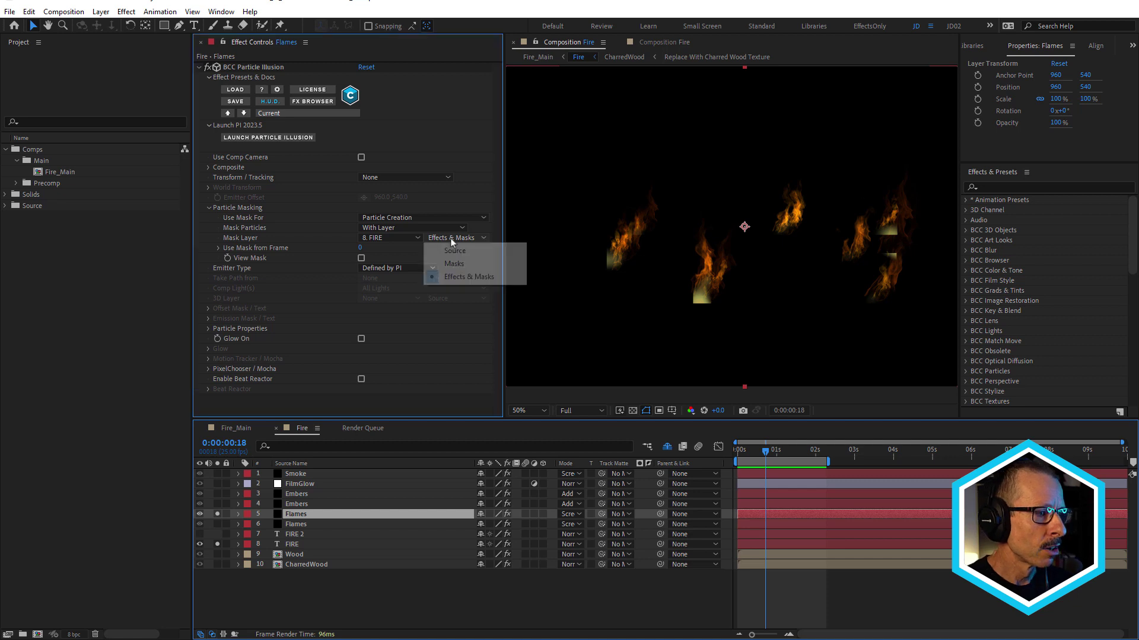
left_click(456, 249)
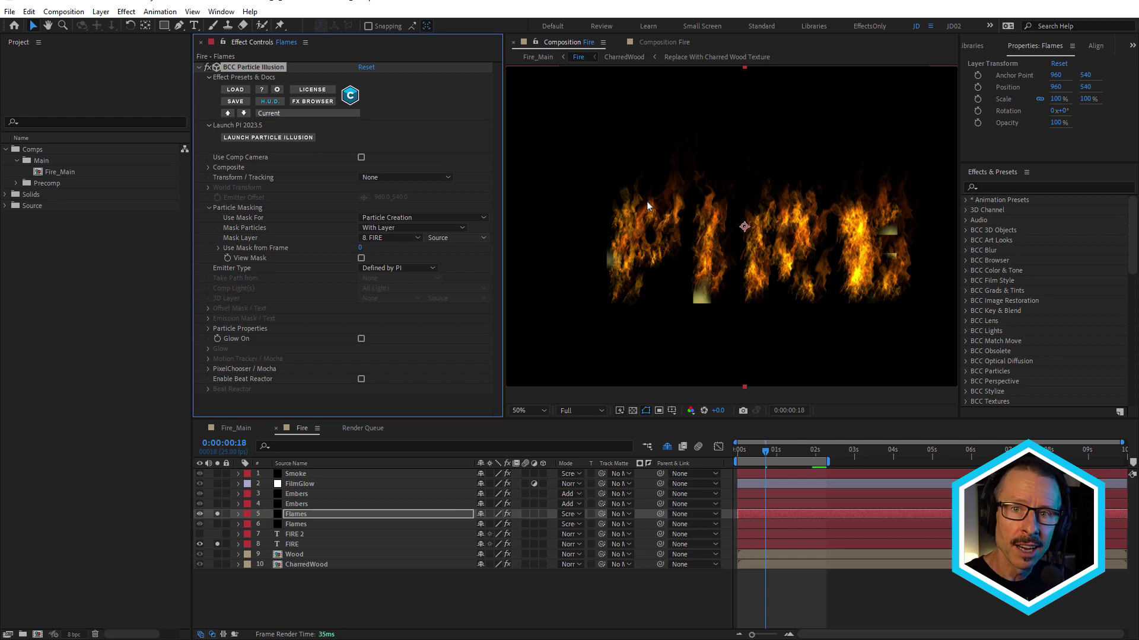
left_click(463, 238)
left_click(468, 276)
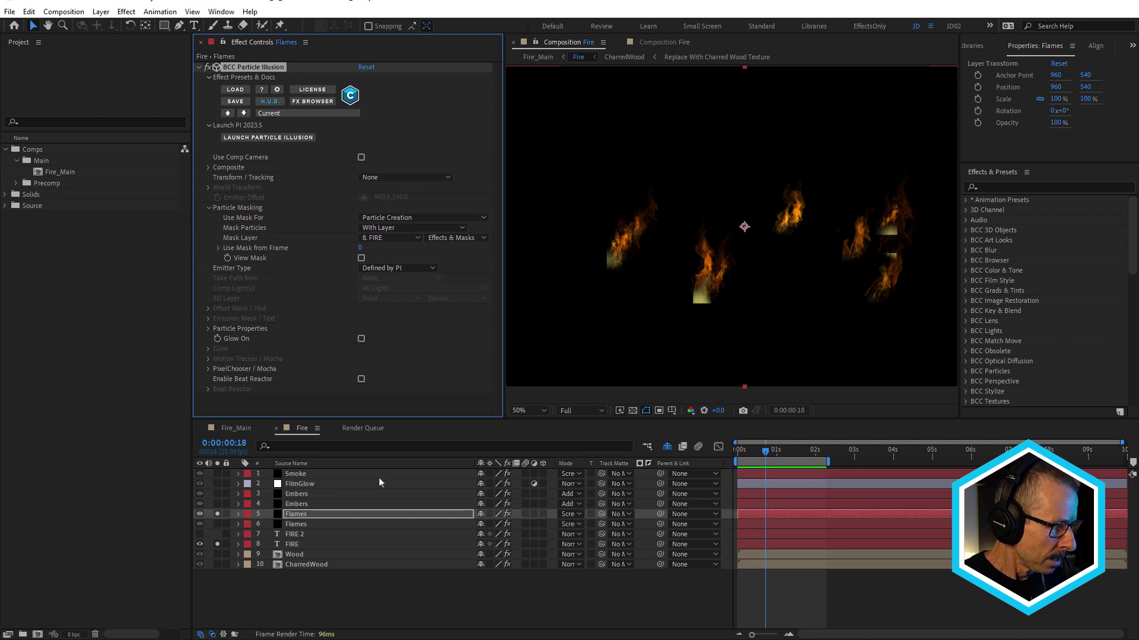
Unsolo the FIRE and Flames layers, and solo and select the Wood layer instead.
left_click(290, 543)
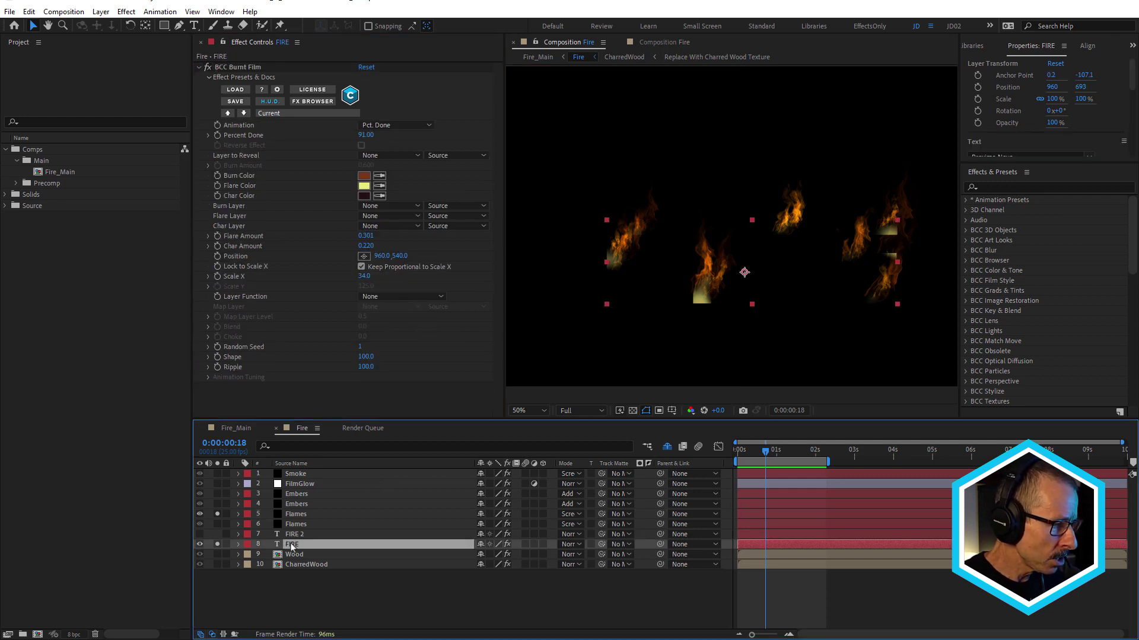
left_click(218, 544)
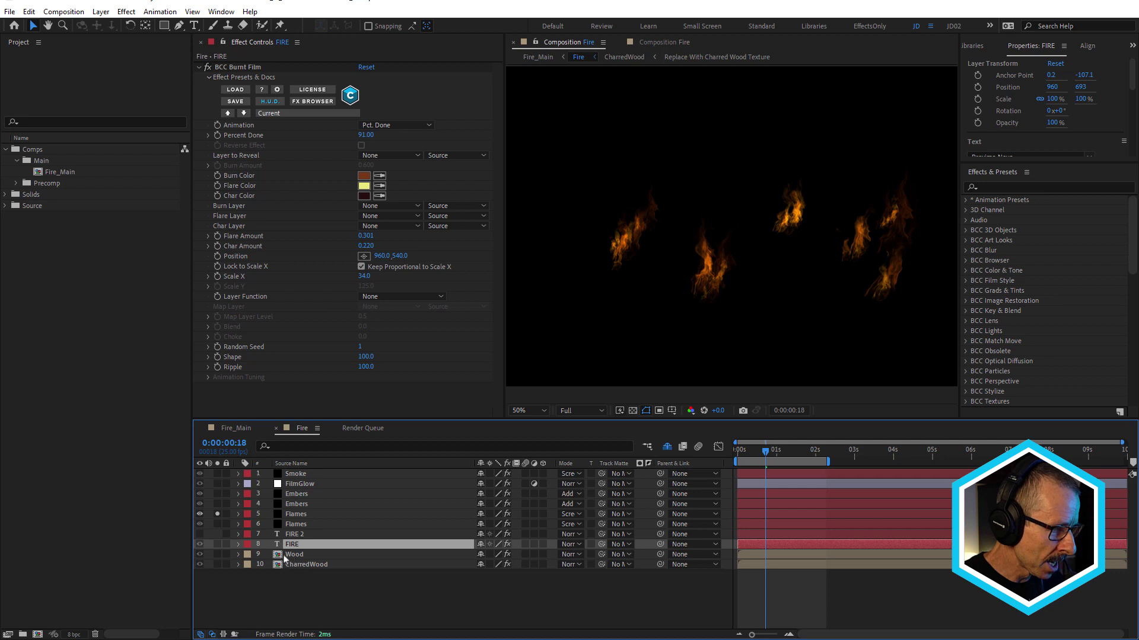
left_click(217, 554)
left_click(218, 514)
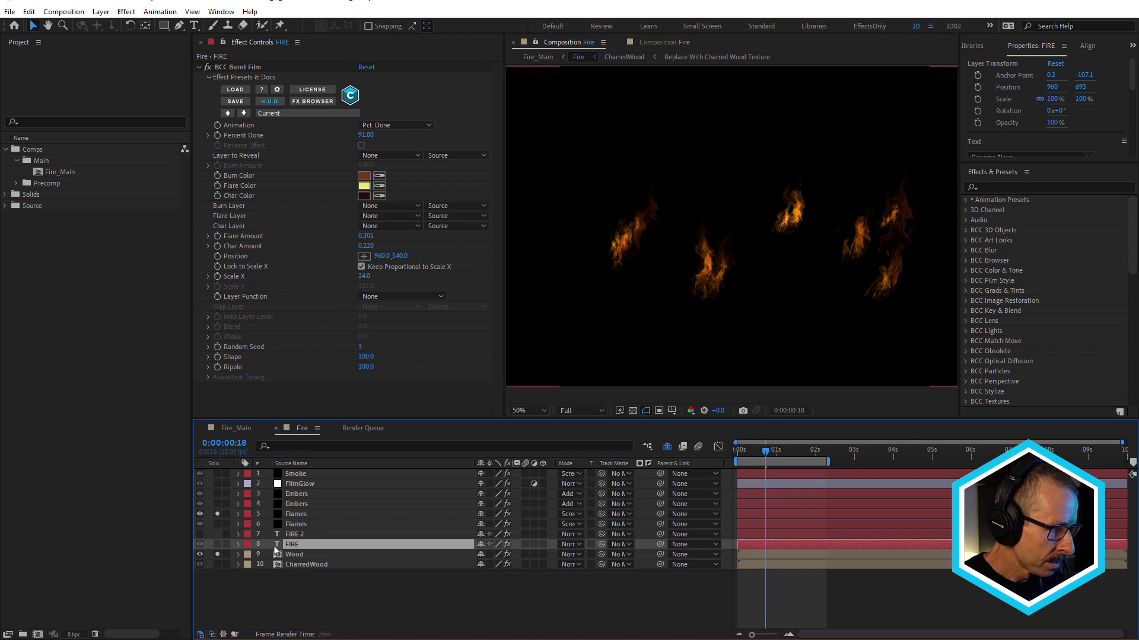
left_click(293, 555)
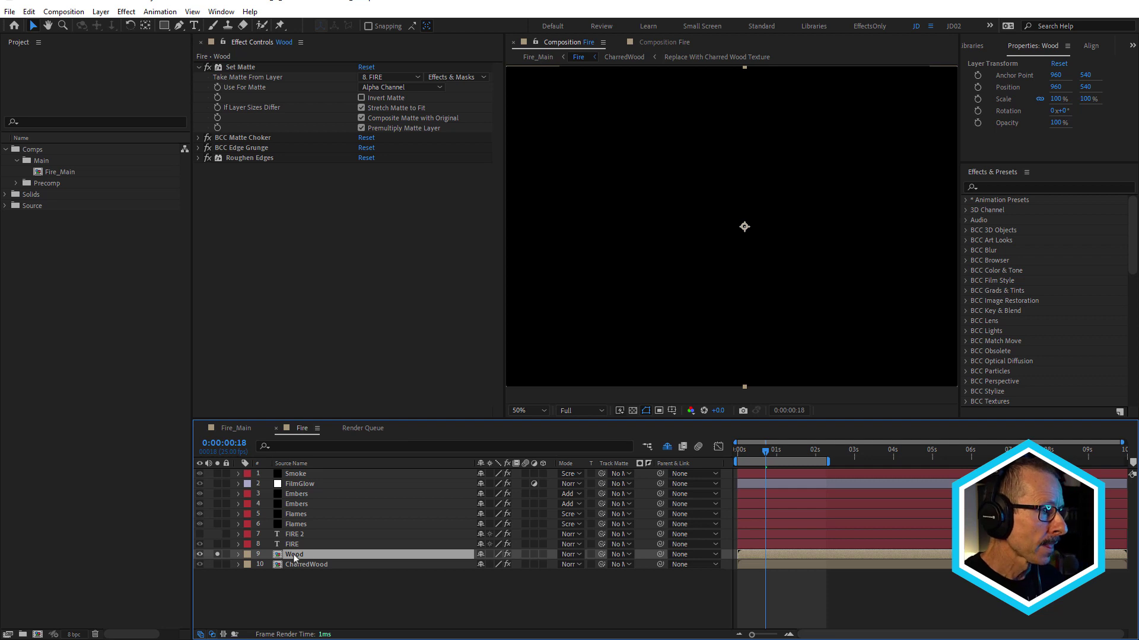
double_click(293, 554)
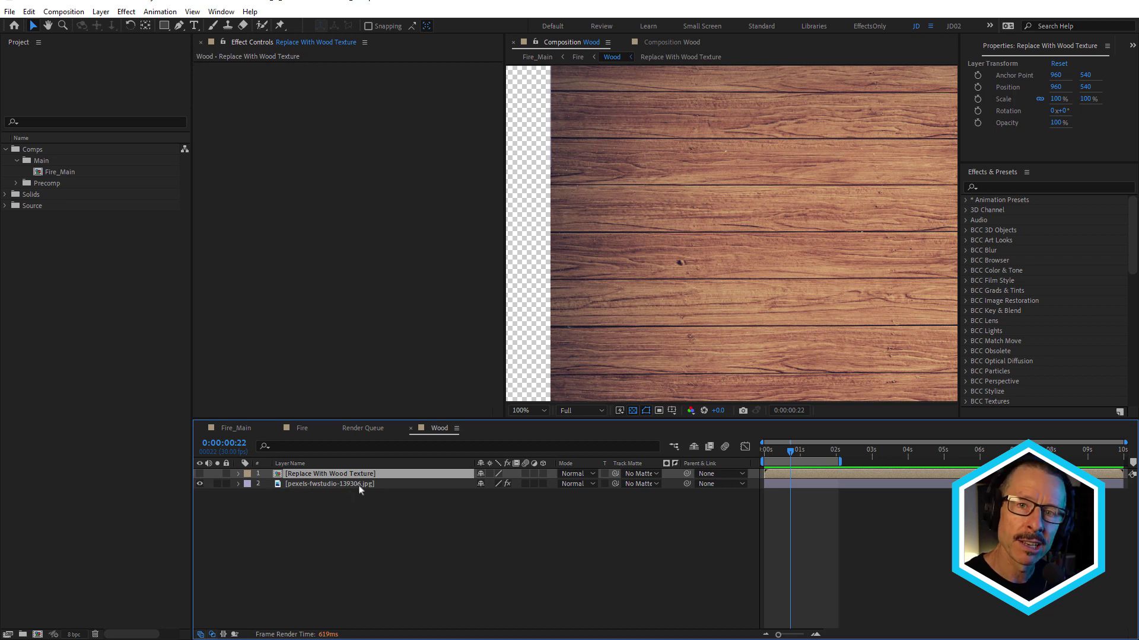
scroll(737, 177, "down", 2)
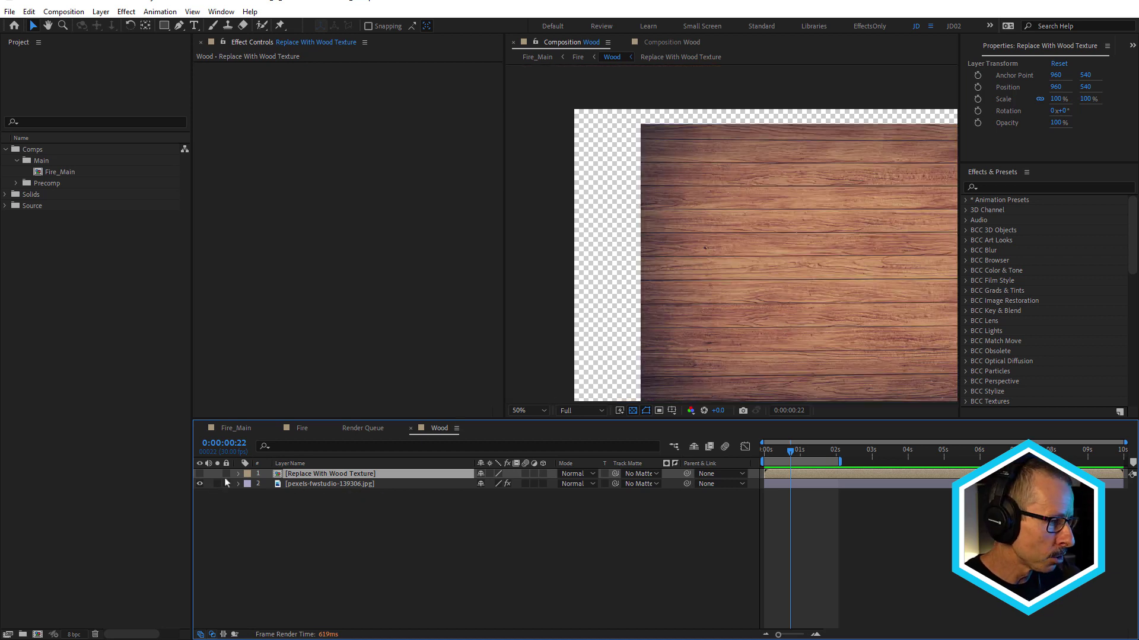
left_click(200, 474)
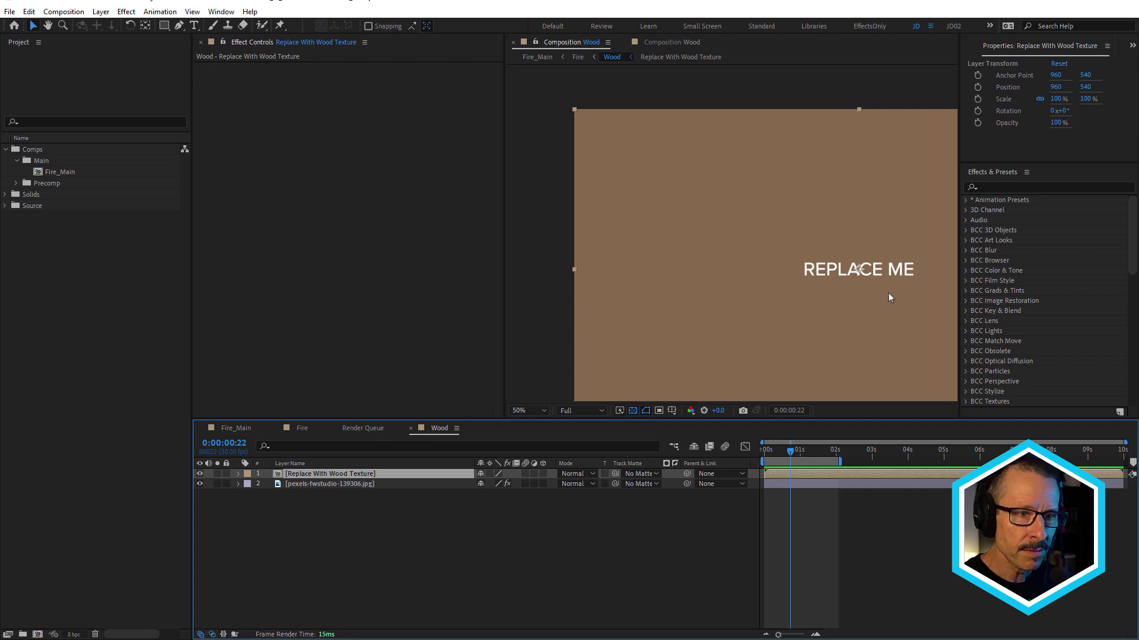
left_click(199, 474)
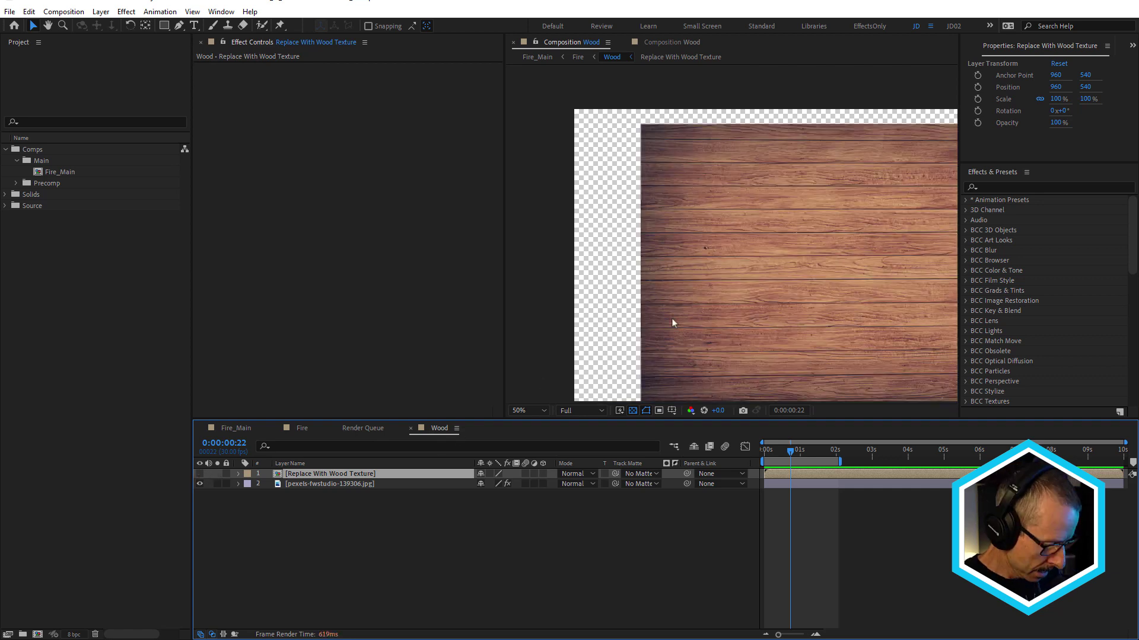
key("Tab")
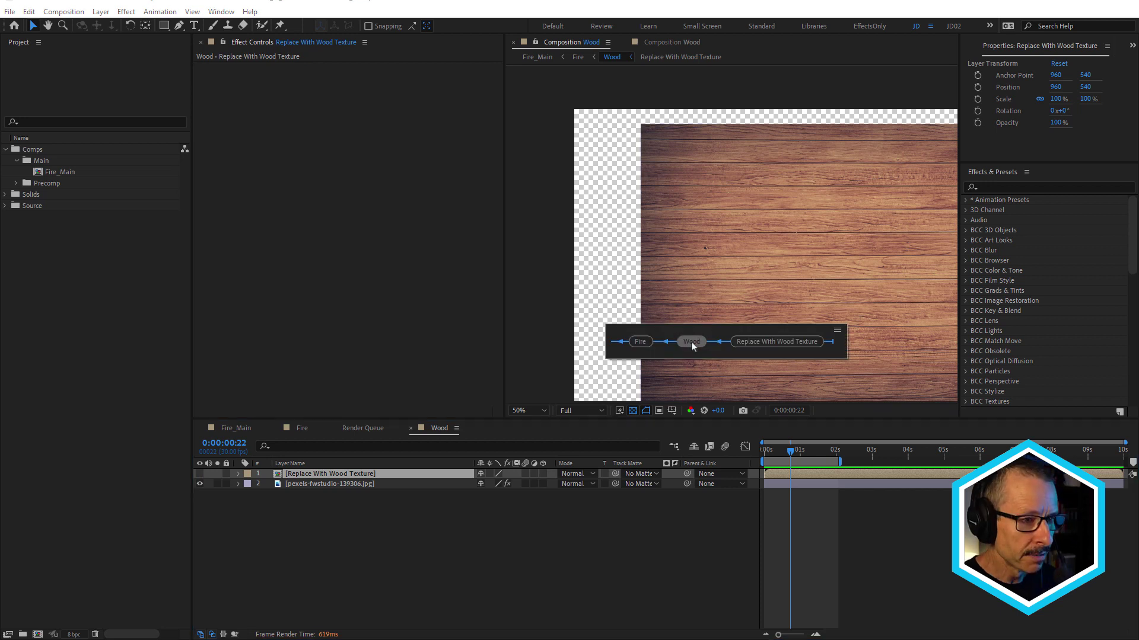
left_click(692, 341)
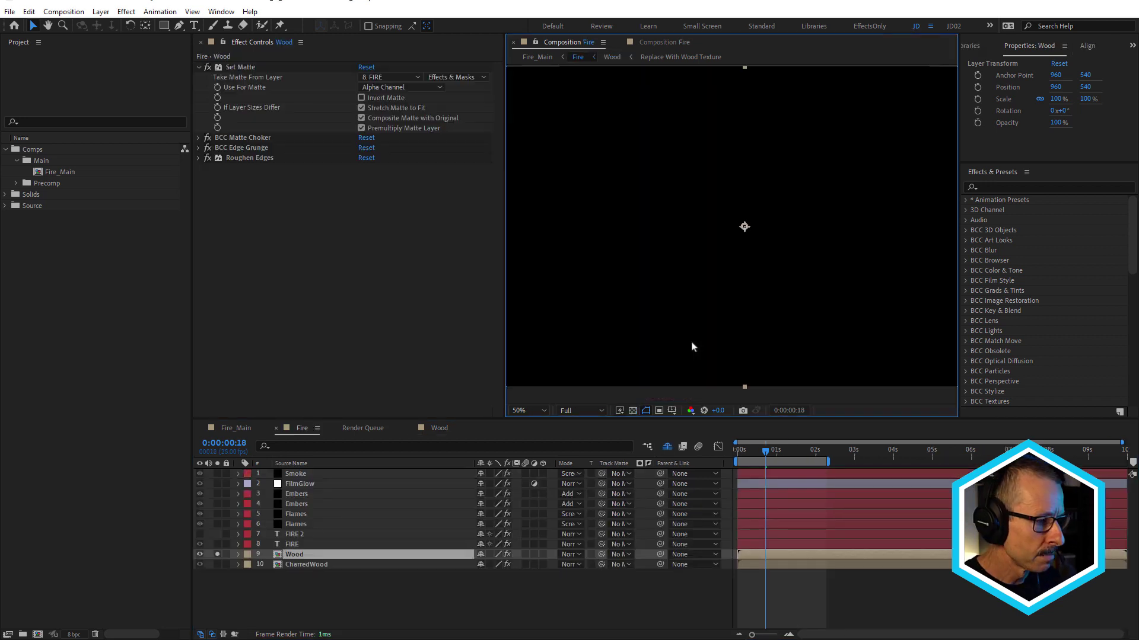
Disable all Wood effects except Set Matte, checking the result against the transparency grid.
left_click(197, 66, "ctrl")
left_click(207, 67)
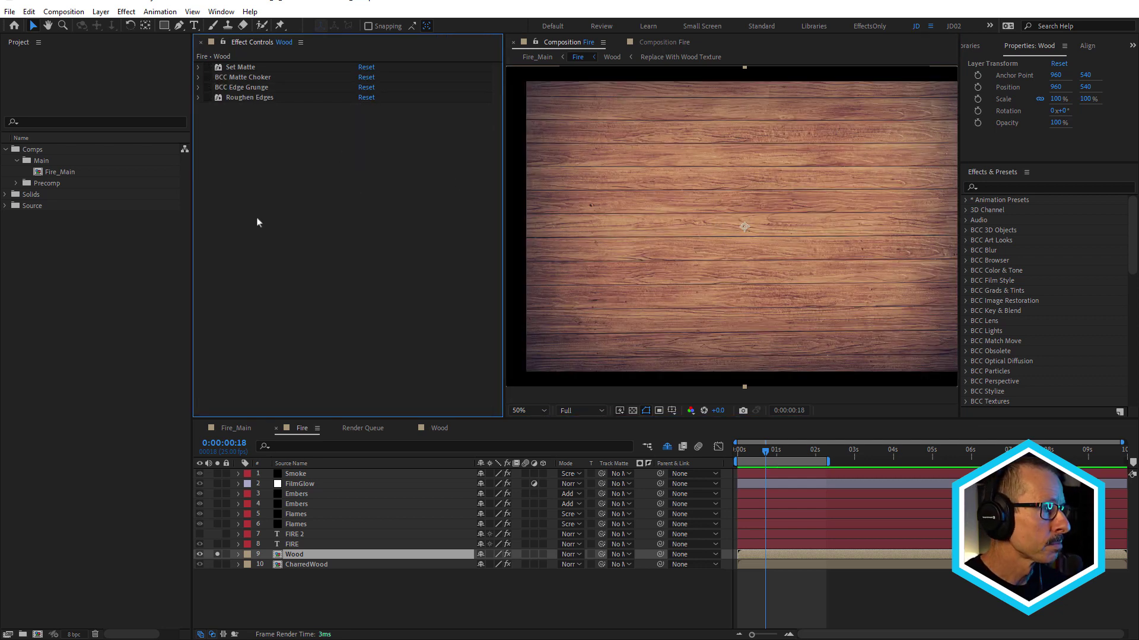
left_click(209, 66)
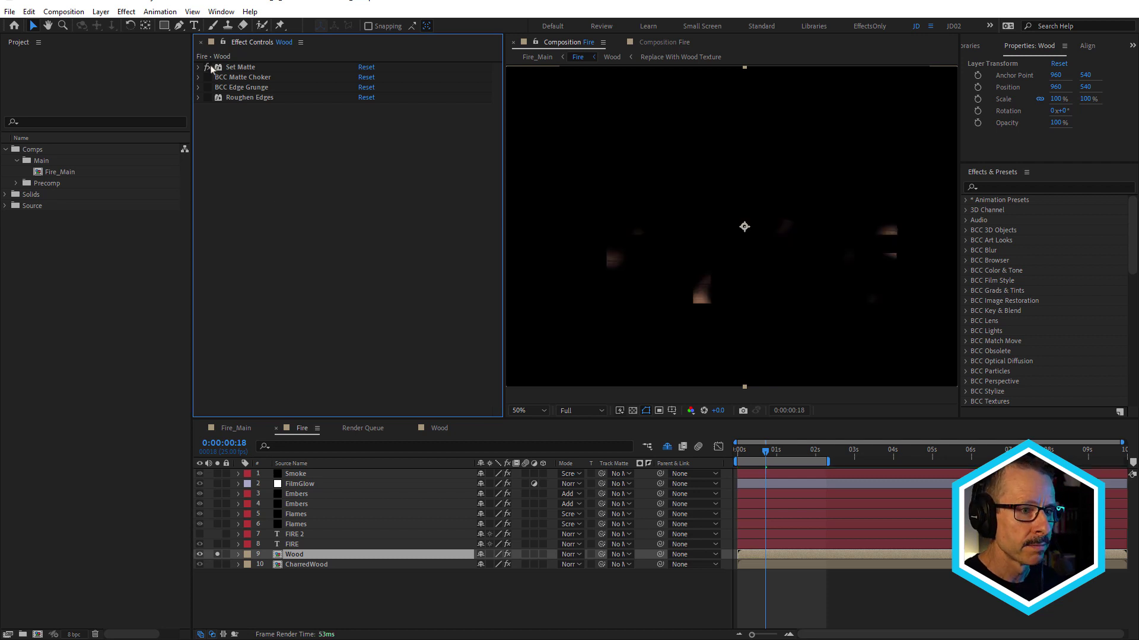
left_click(197, 67)
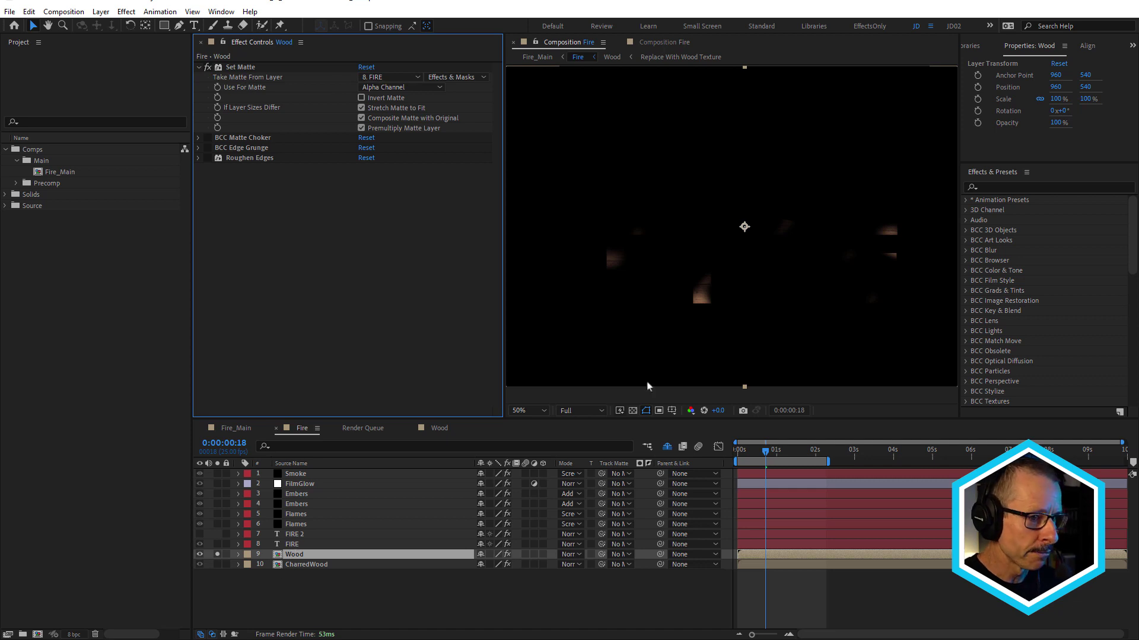
left_click(632, 411)
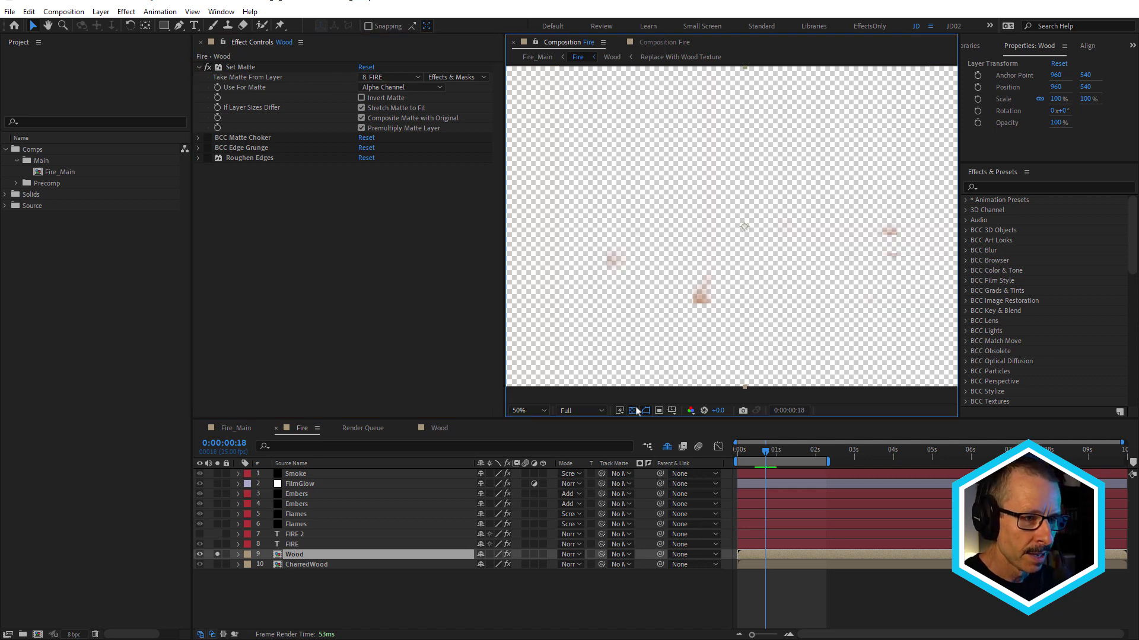
scroll(705, 306, "up", 2)
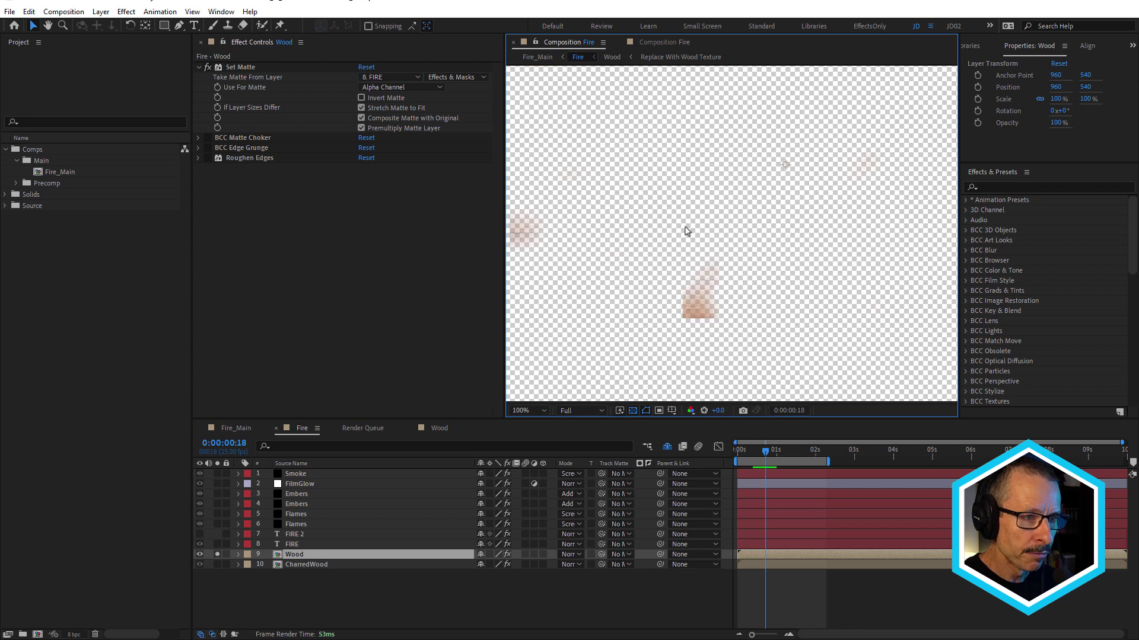
left_click(632, 411)
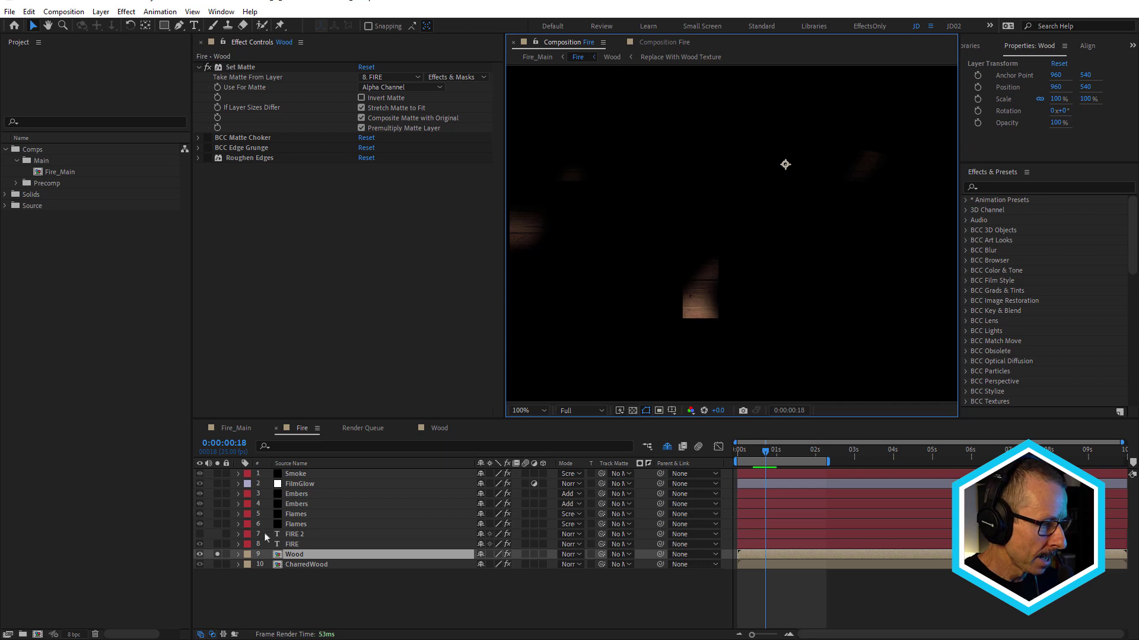
Lower FIRE's BCC Burnt Film Percent Done to 79.
left_click(292, 554)
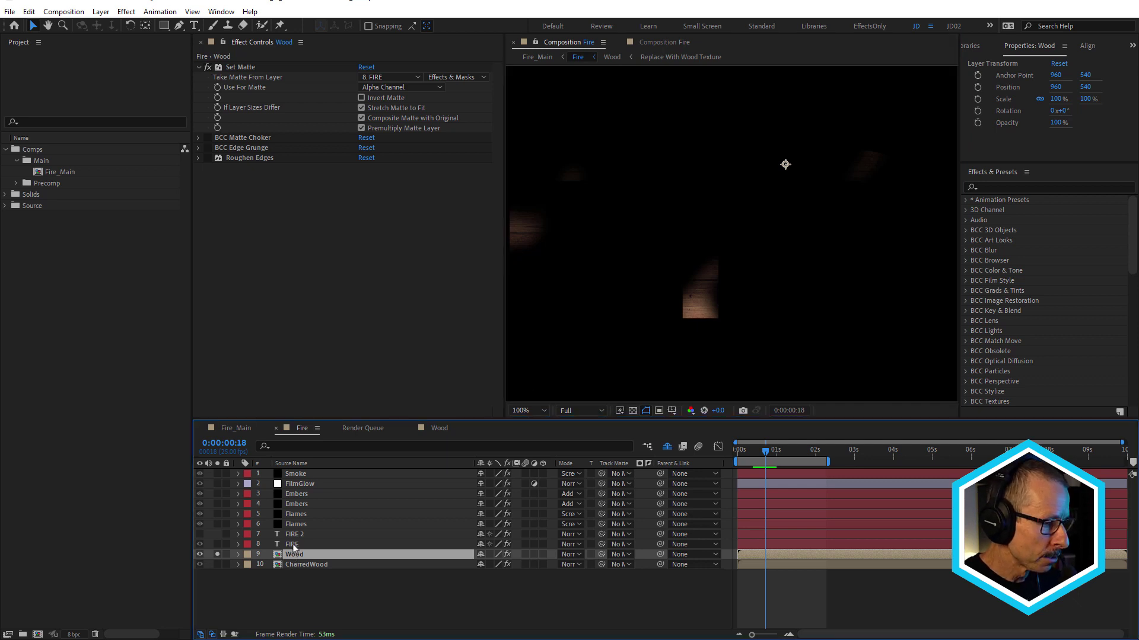
left_click(294, 545)
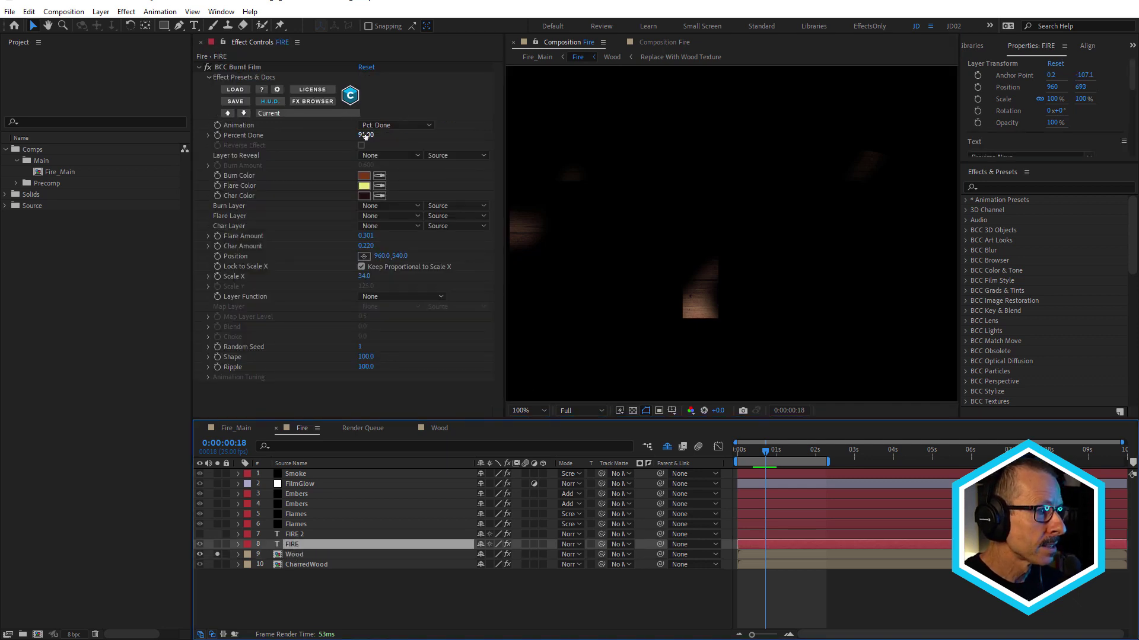
left_click(356, 140)
left_click_drag(358, 135, 358, 136)
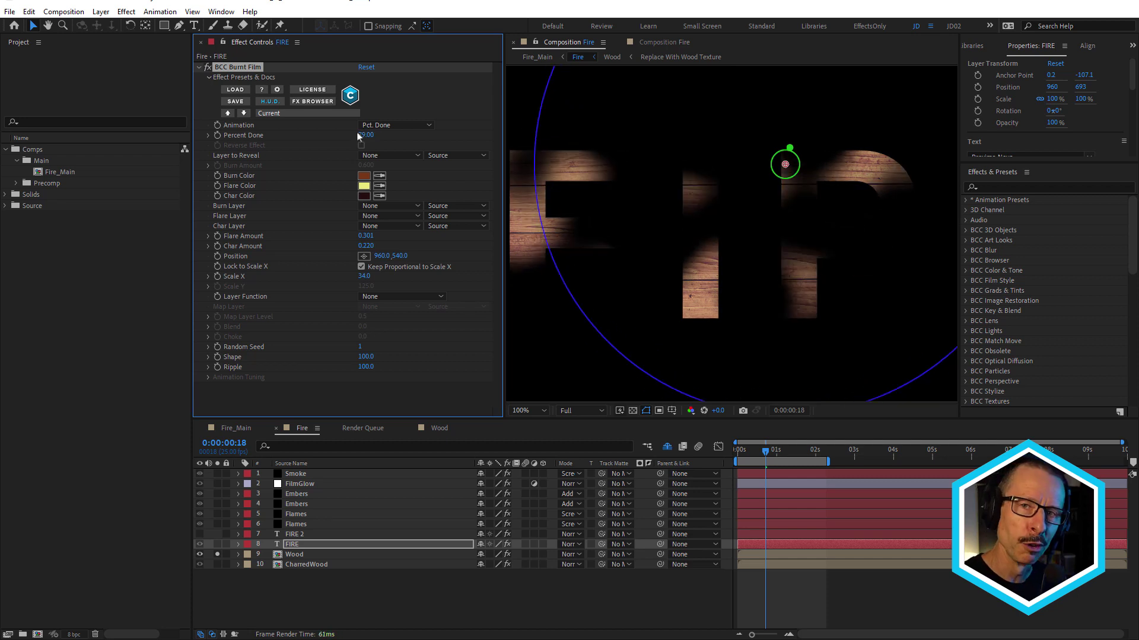
Re-enable BCC Matte Choker and BCC Edge Grunge on the Wood layer.
left_click(293, 555)
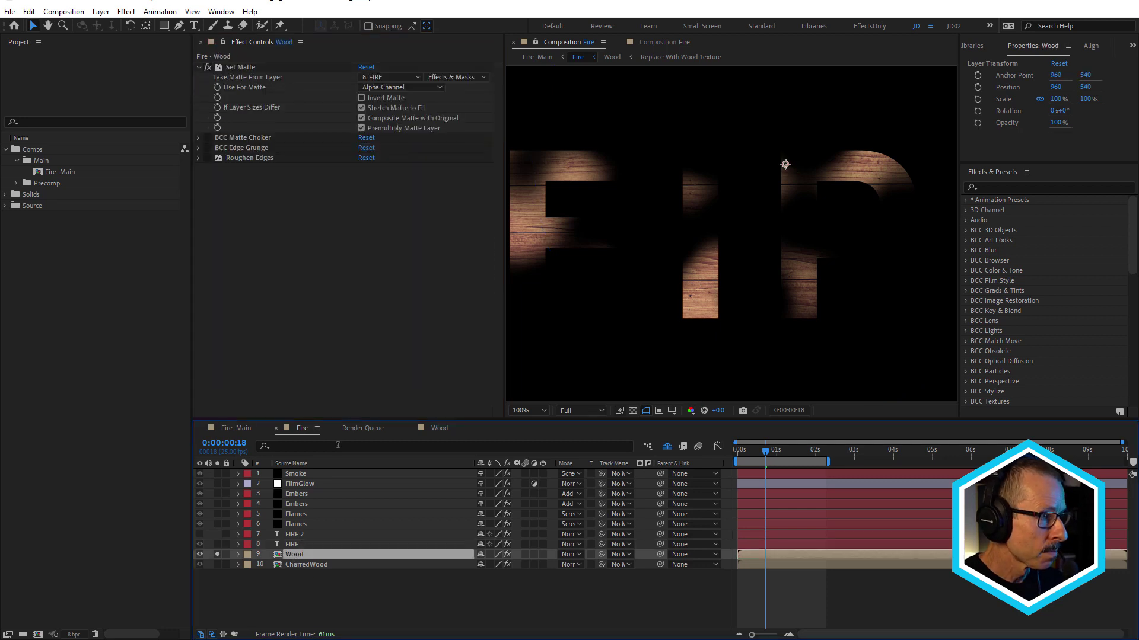
left_click(198, 67)
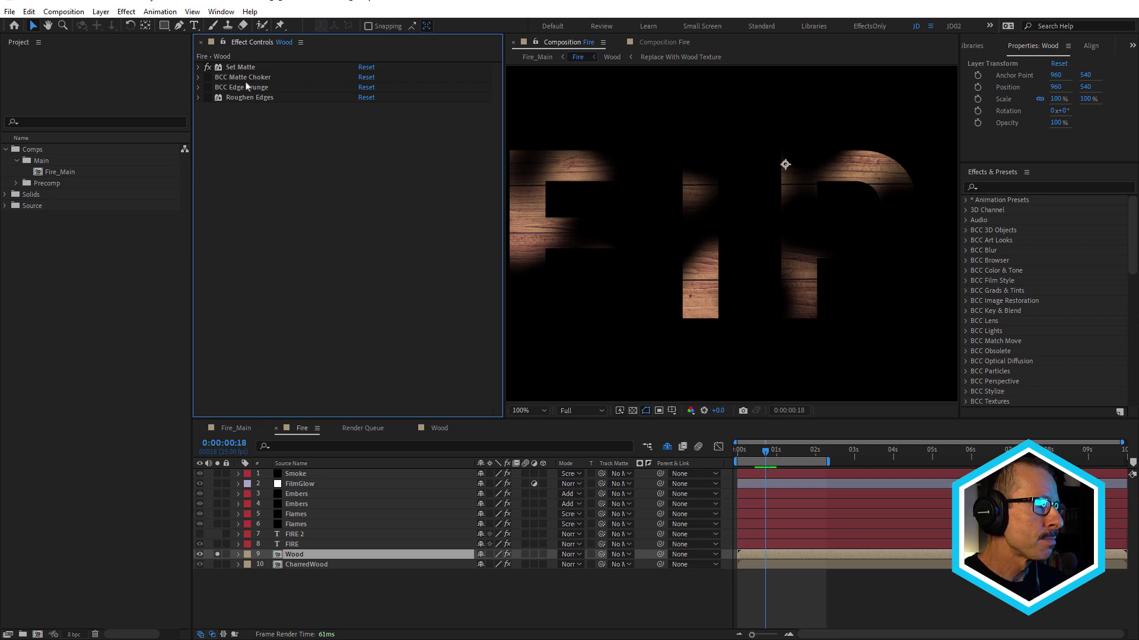
scroll(721, 271, "up", 2)
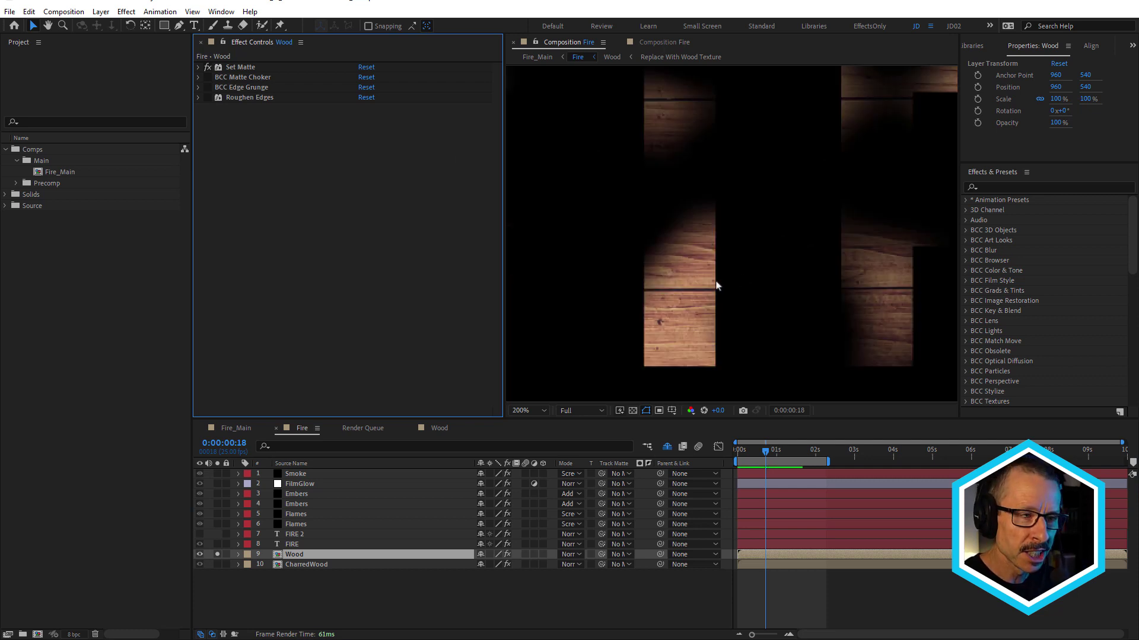
left_click(208, 77)
scroll(709, 259, "down", 4)
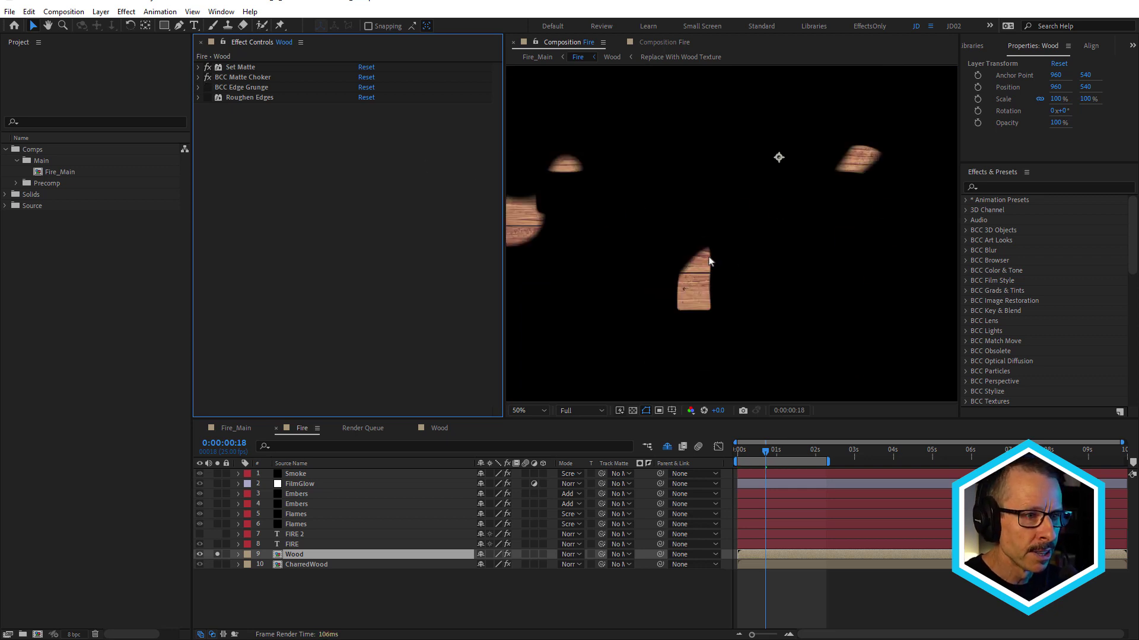
scroll(610, 225, "up", 6)
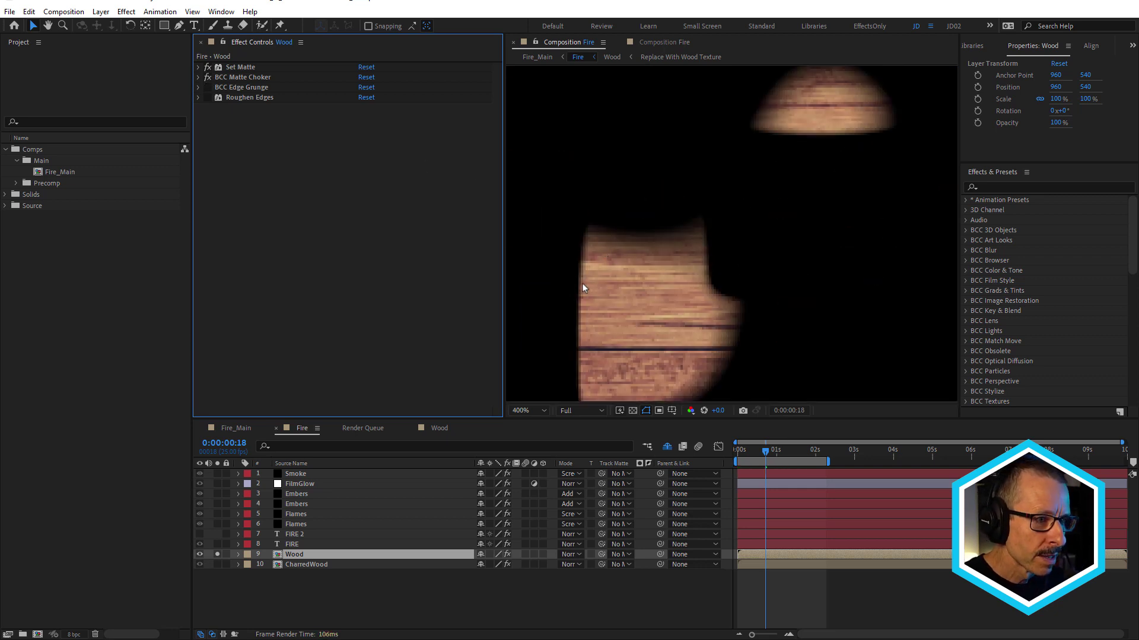
left_click(252, 88)
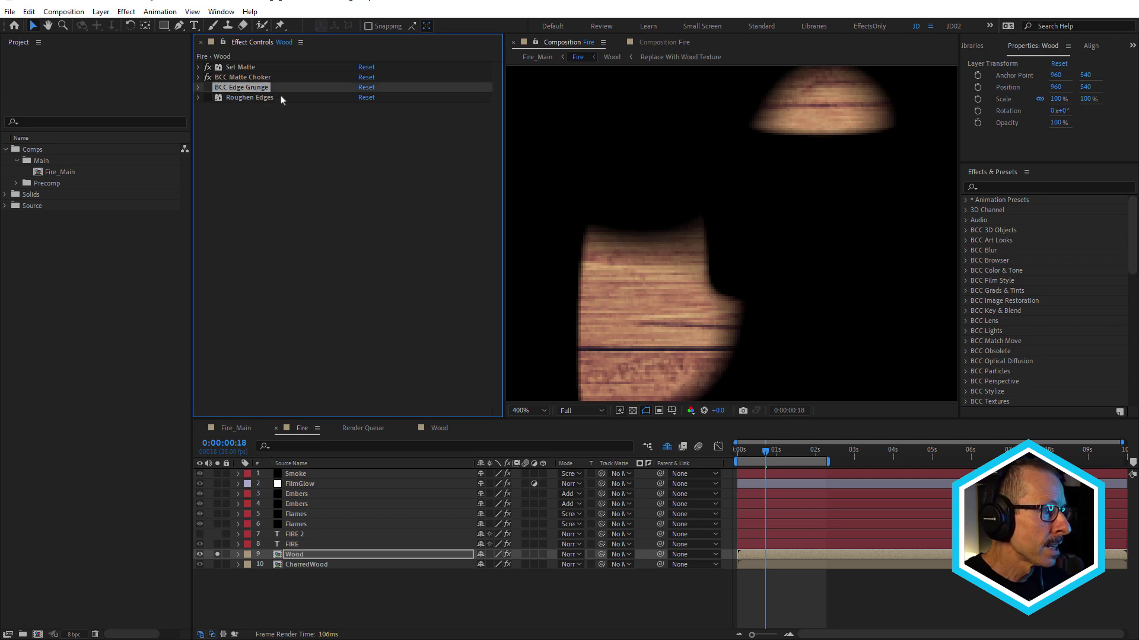
scroll(665, 230, "down", 2)
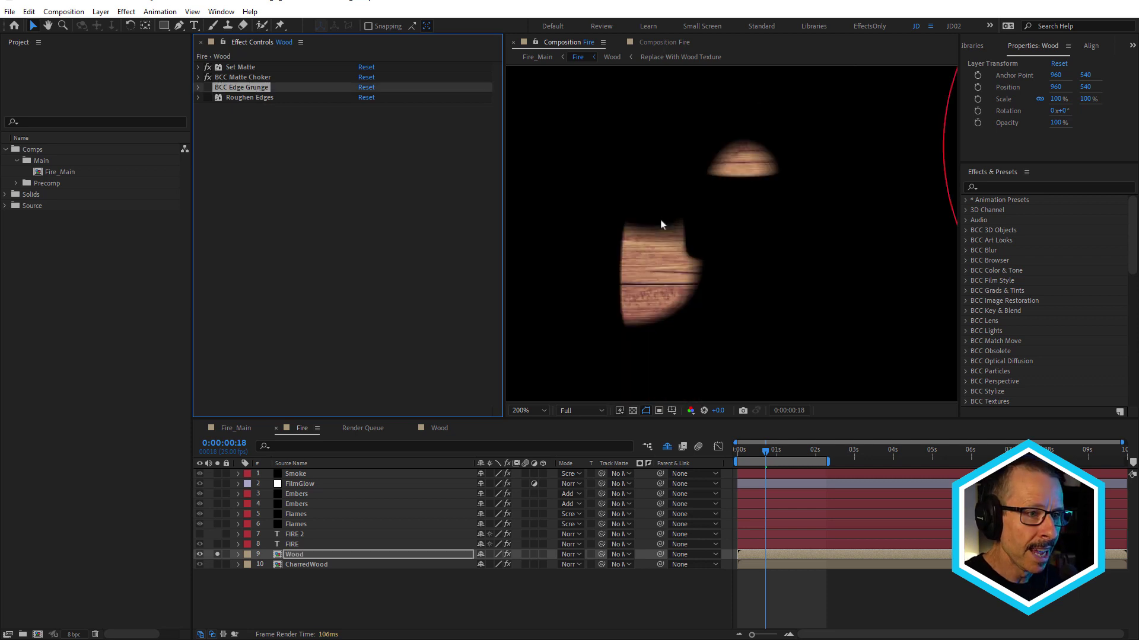
left_click(208, 87)
scroll(650, 258, "up", 3)
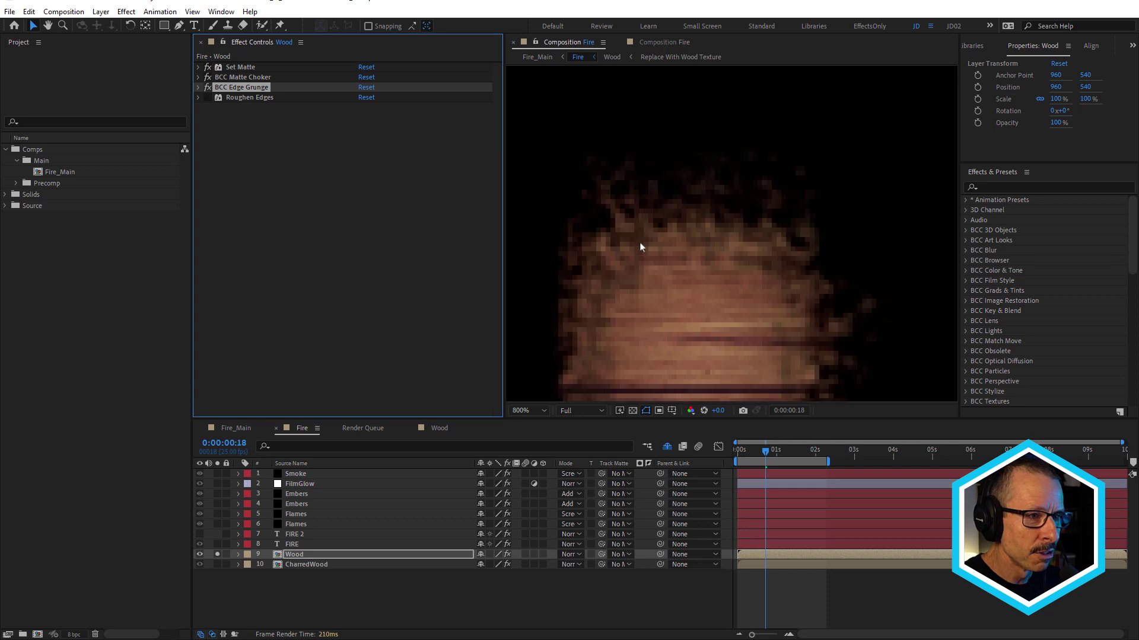
scroll(689, 208, "down", 5)
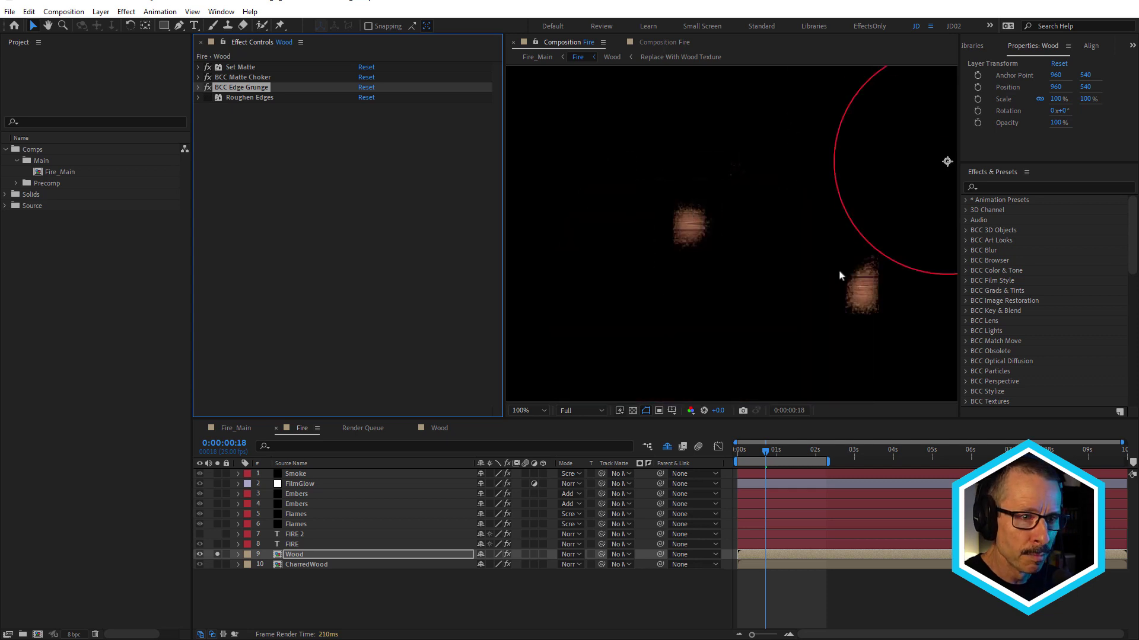
Reduce BCC Edge Grunge Burn Width from 50 to 33 and reveal Wood's changed properties.
left_click(200, 88)
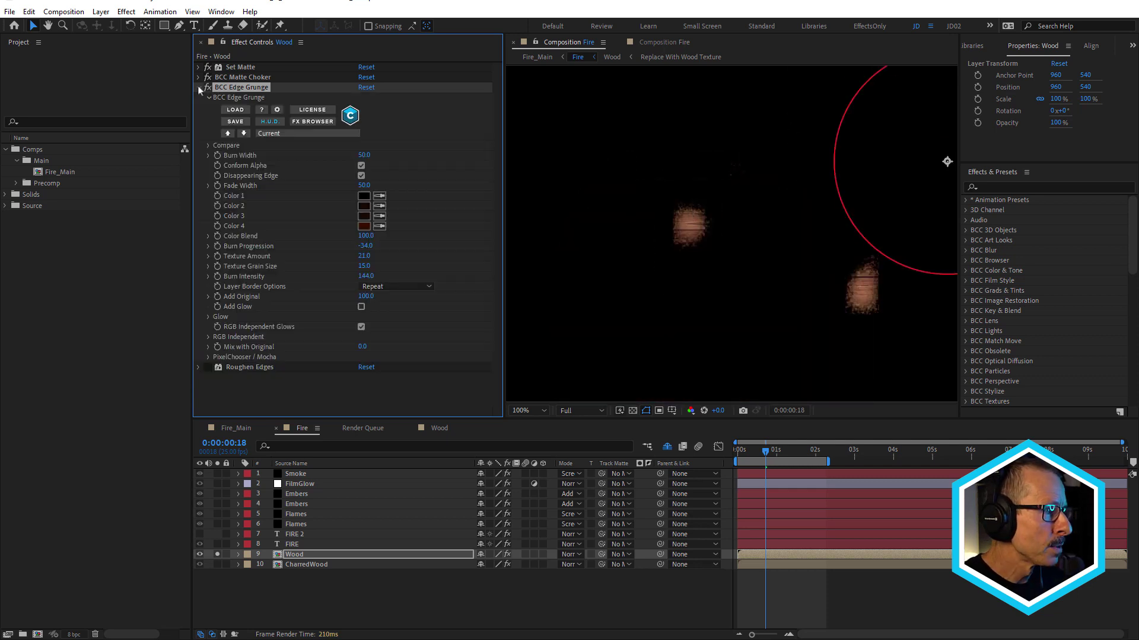
left_click_drag(363, 155, 361, 163)
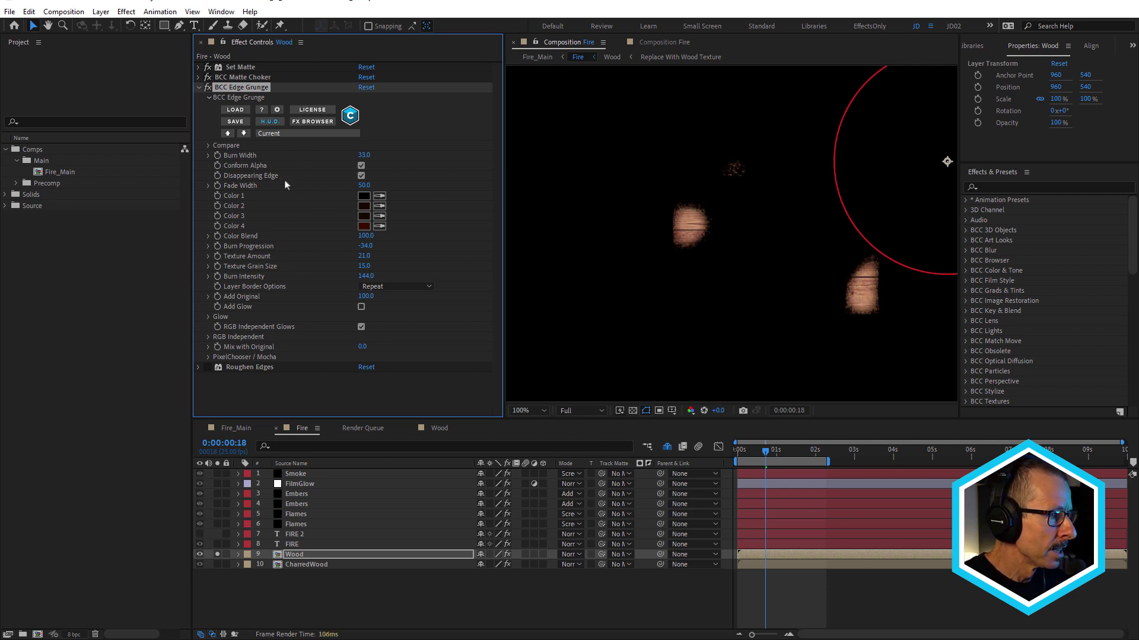
left_click(293, 554)
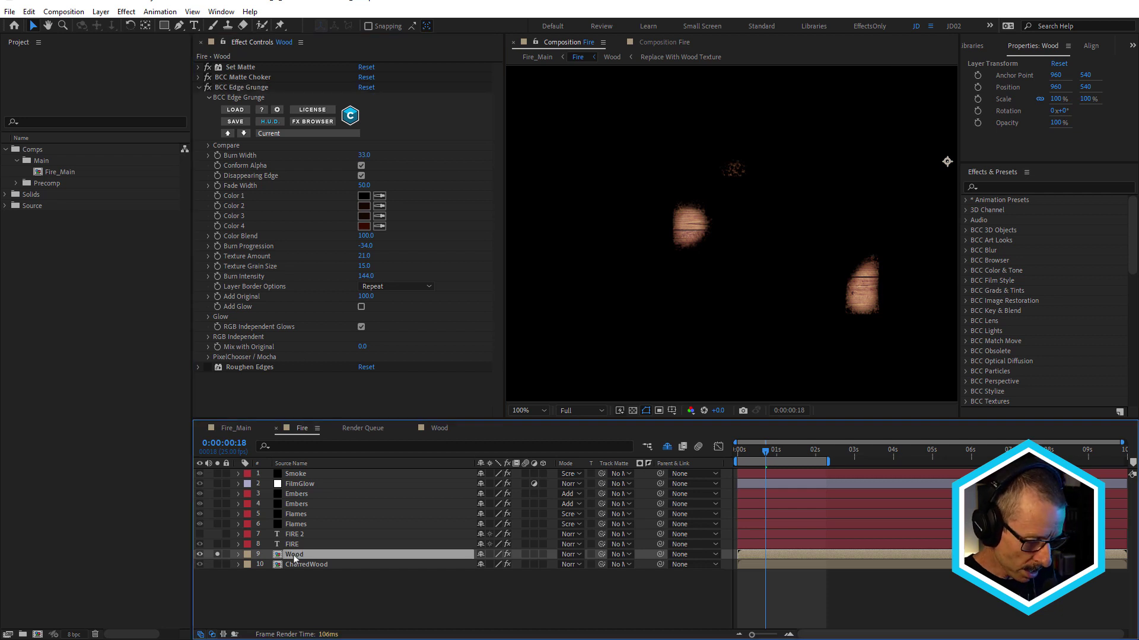
key("u")
key("u")
Test Burn Progression at -50 and higher, then undo back to -34 and collapse Edge Grunge.
scroll(336, 526, "down", 3)
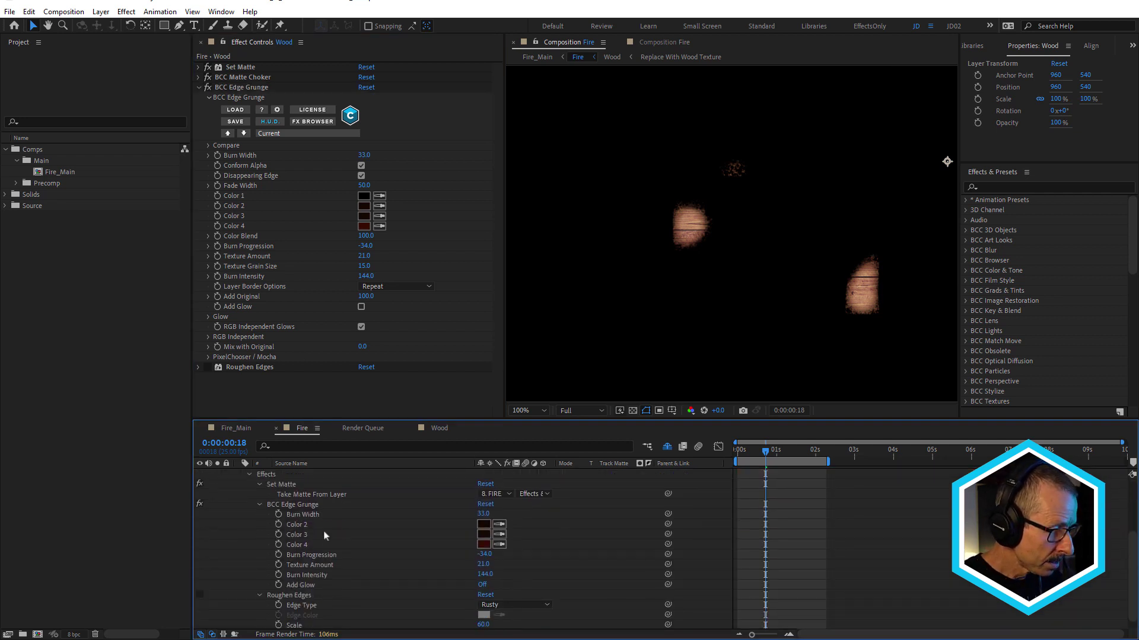
left_click(485, 554)
type("-50")
key("Return")
mouse_move(483, 554)
left_mouse_down()
mouse_move(541, 565)
mouse_move(419, 581)
left_mouse_up()
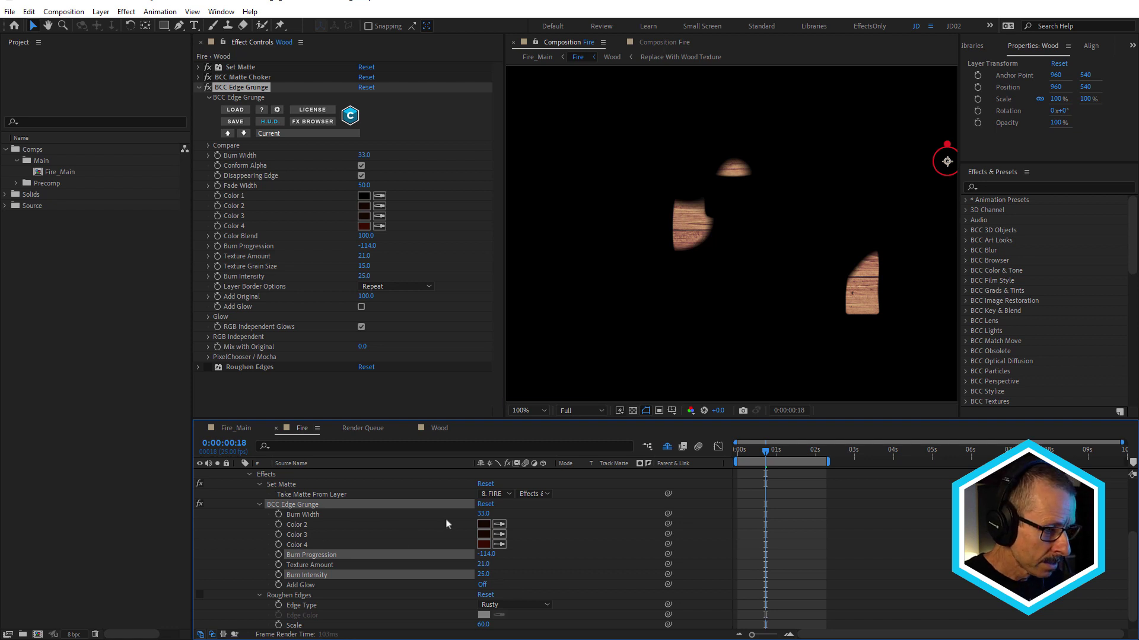
key("ctrl+z")
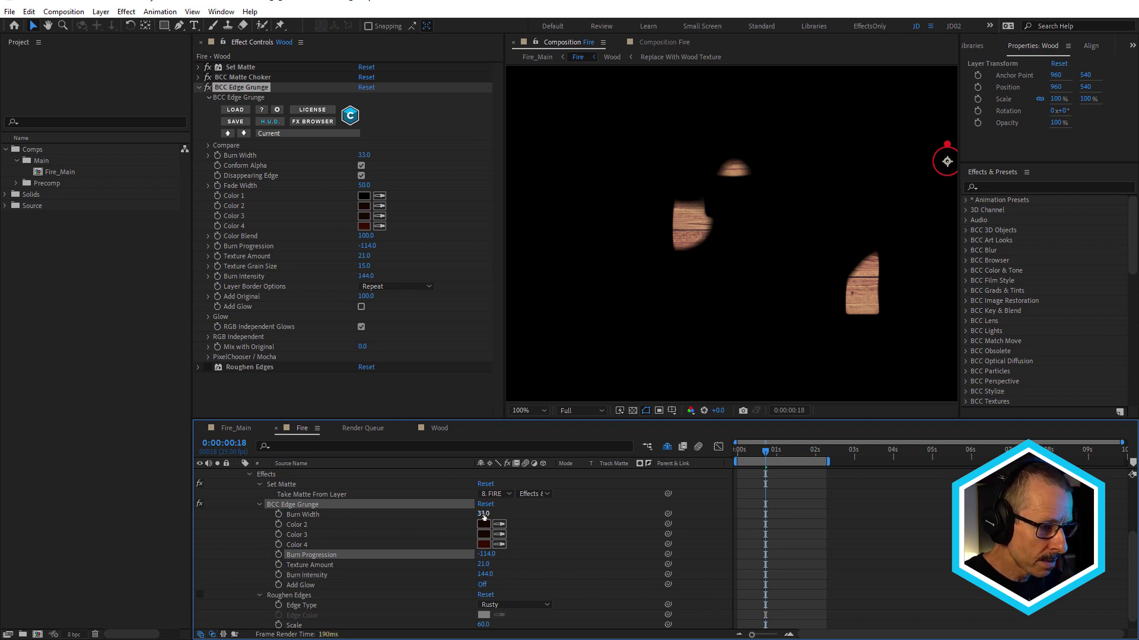
left_click(259, 504)
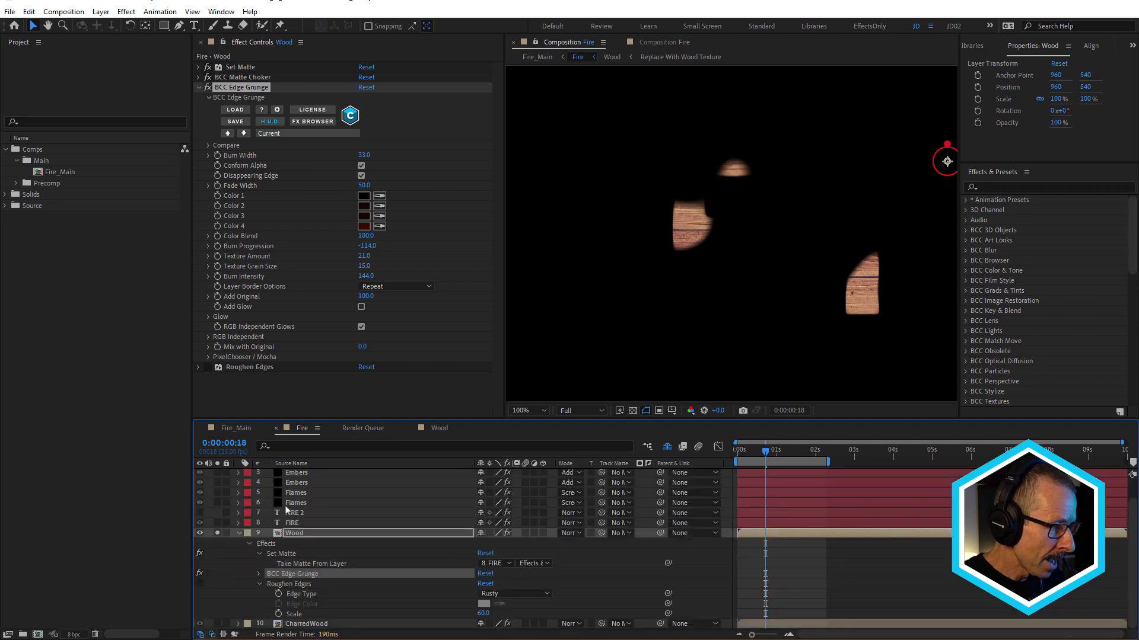
left_click(286, 586)
scroll(674, 222, "up", 2)
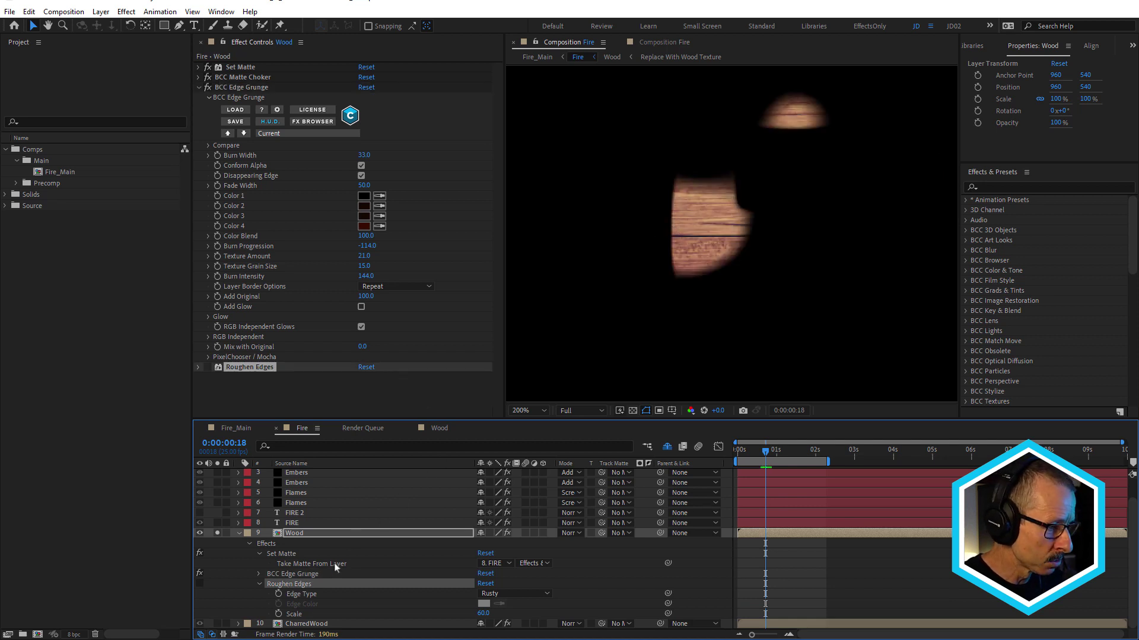
key("ctrl+z")
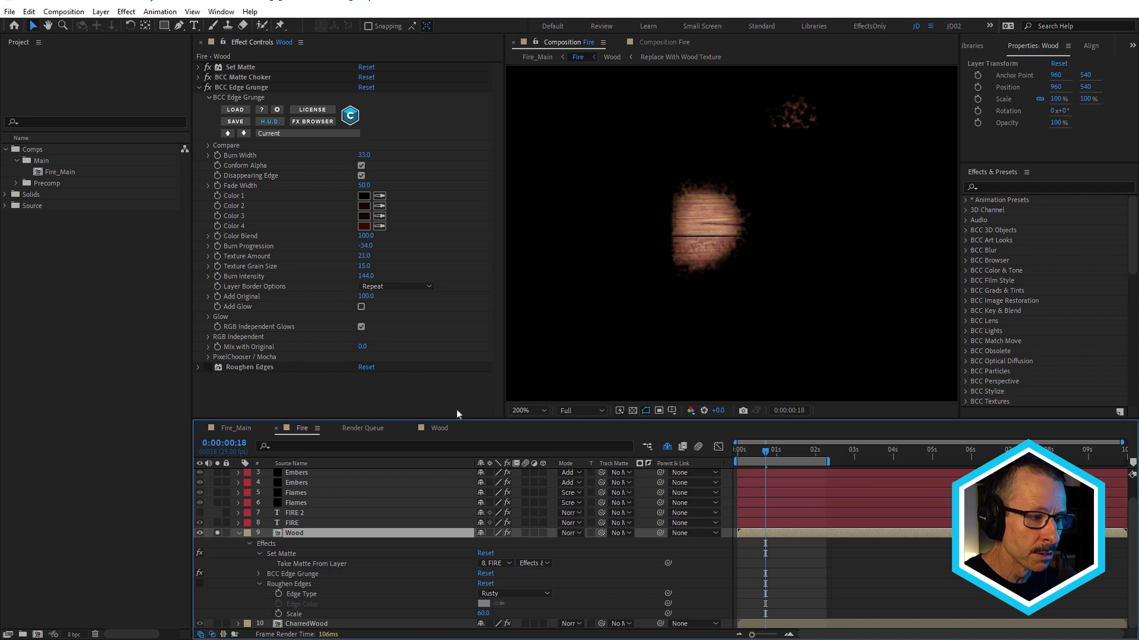
left_click(199, 87)
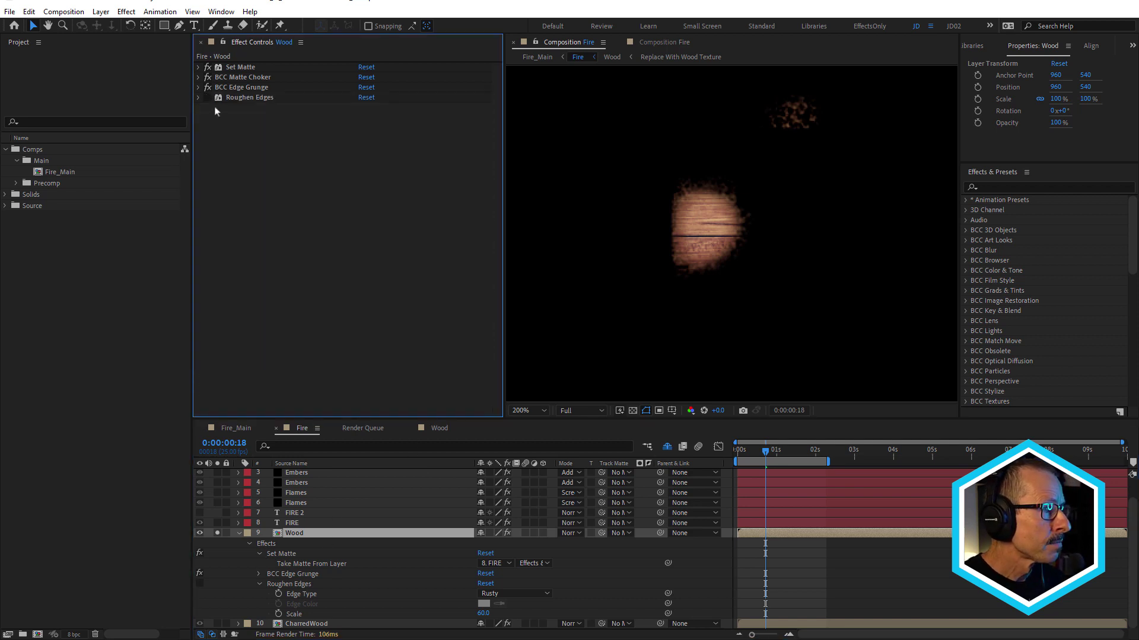
Re-enable Roughen Edges on Wood and lower FIRE's Burnt Film Percent Done to 45 at frame 23.
left_click(208, 98)
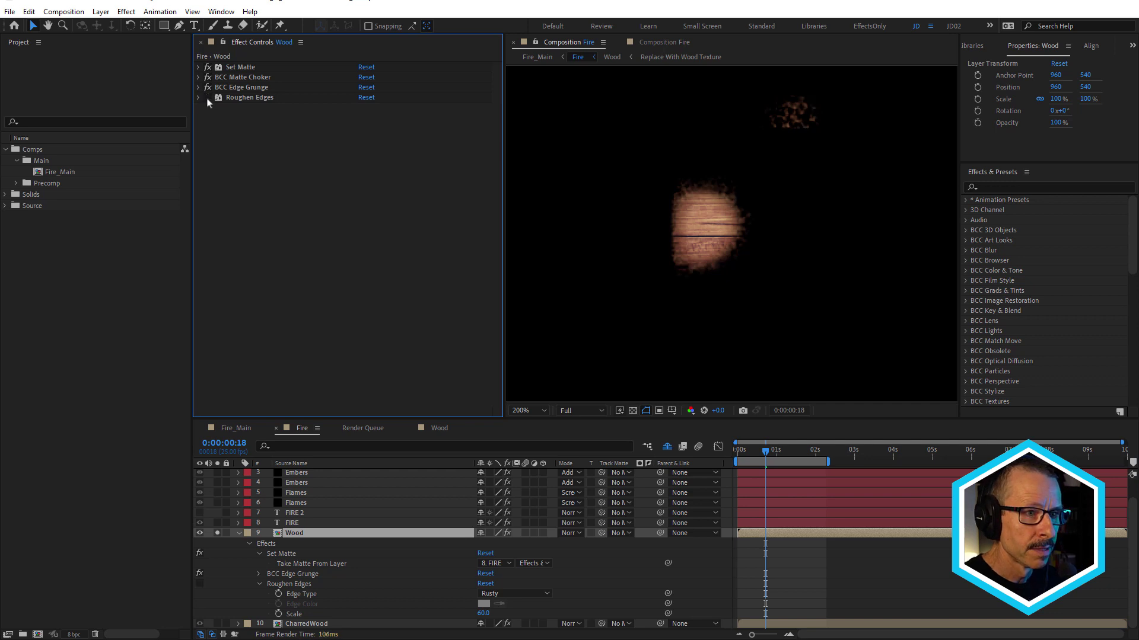
left_click_drag(757, 453, 774, 455)
left_click(293, 524)
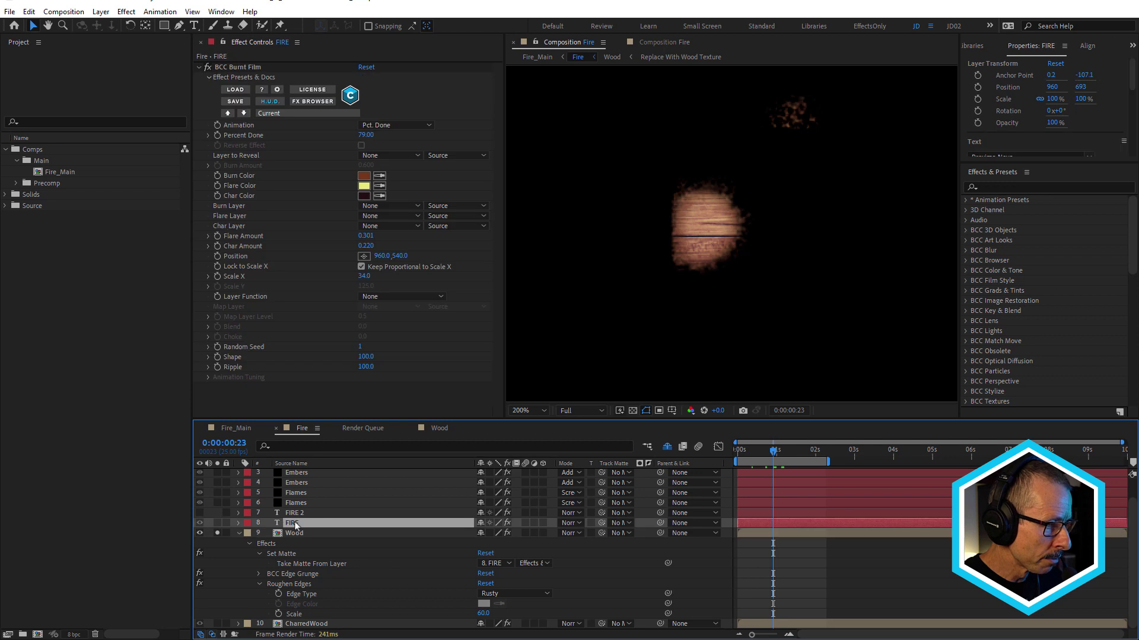
left_click_drag(364, 135, 350, 140)
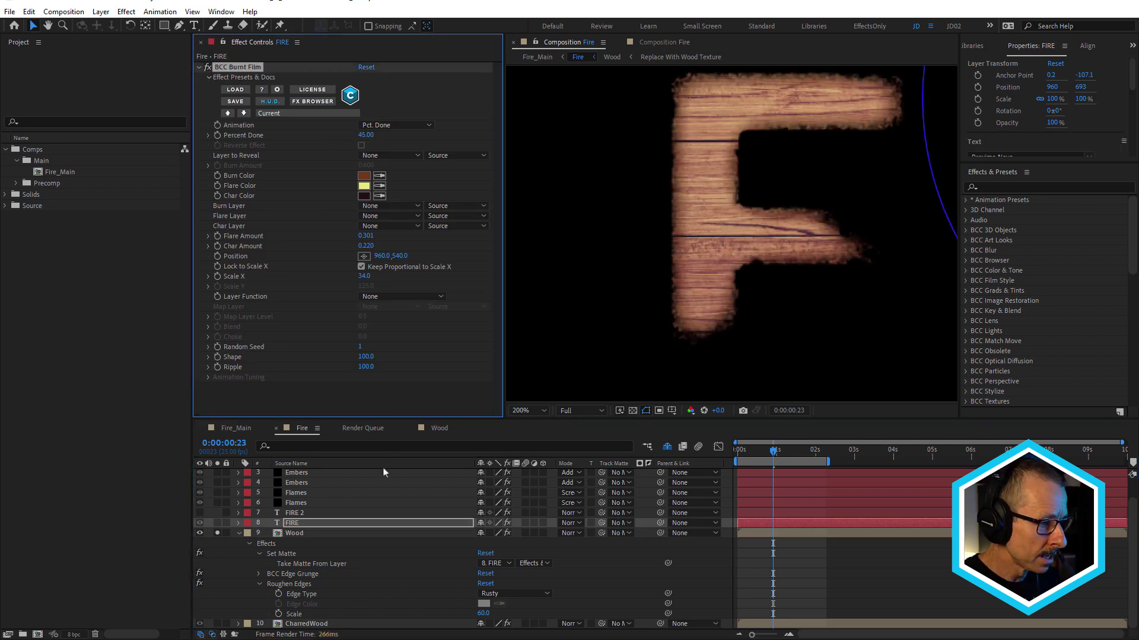
Toggle Roughen Edges on the Wood layer to compare the letter edges.
left_click(292, 535)
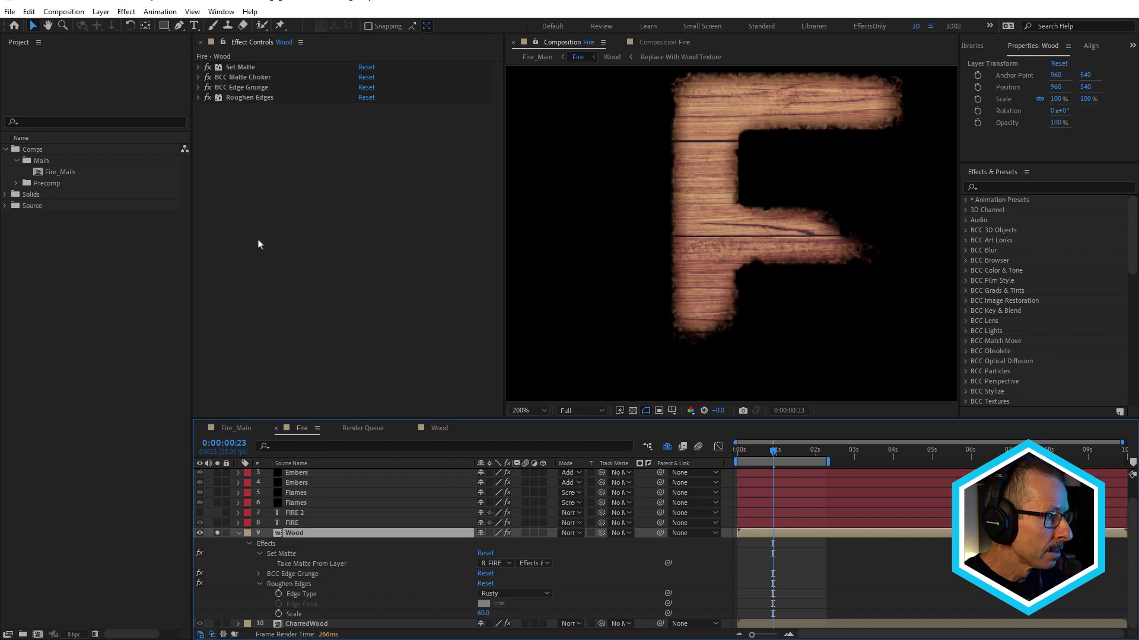
left_click(207, 98)
left_click(207, 98)
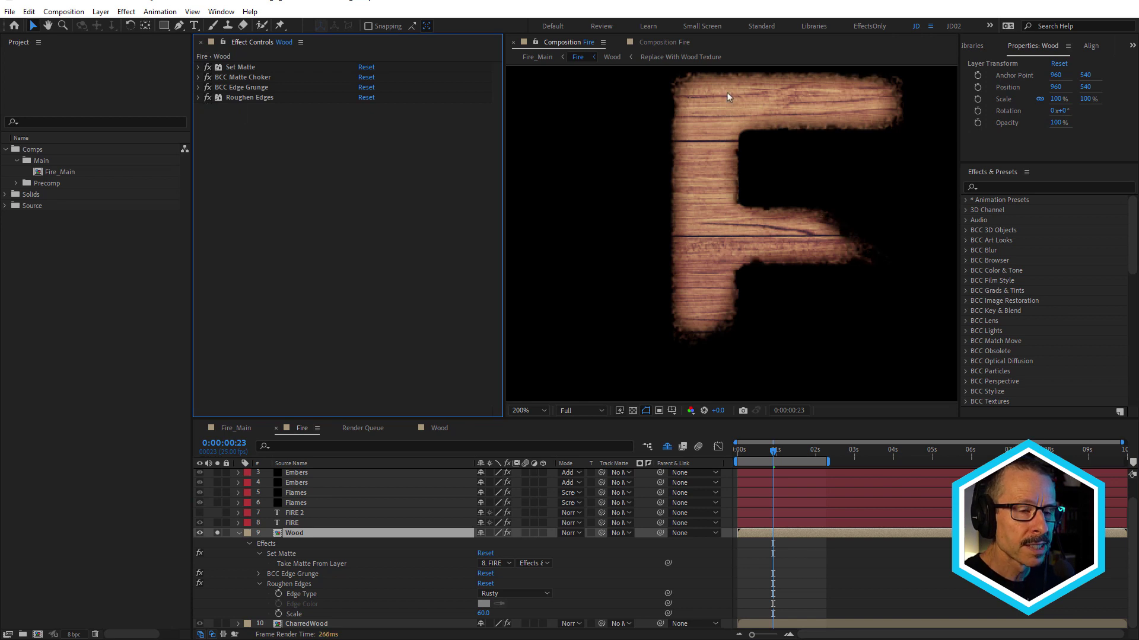
scroll(884, 116, "up", 2)
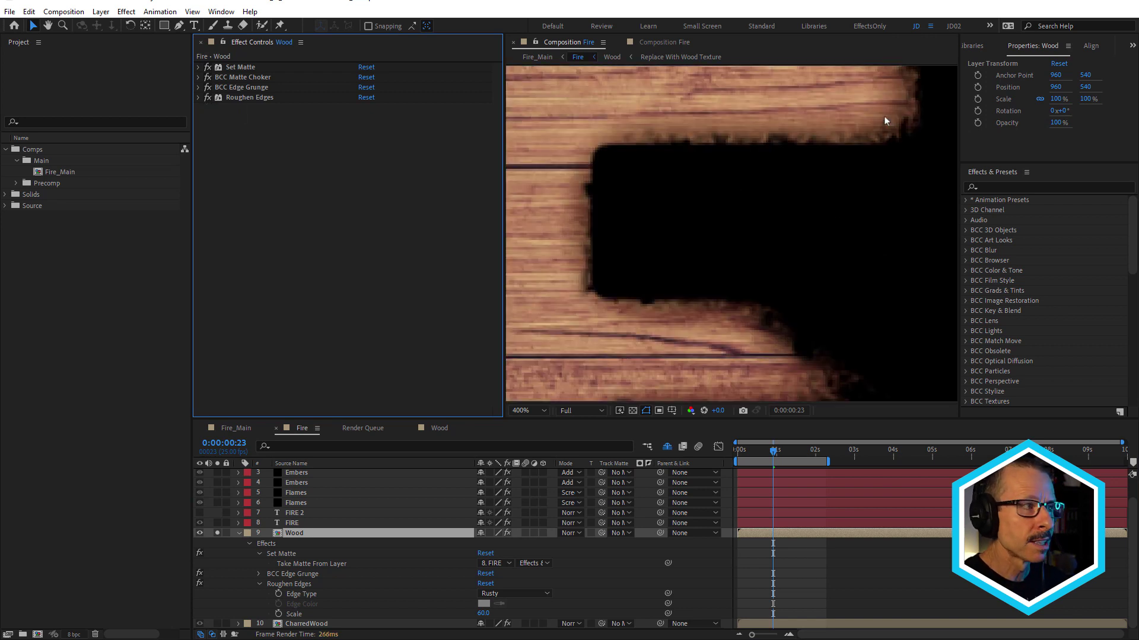
Keep Roughen Edges at Rusty edge type with Border 8 after testing a larger border.
left_click(198, 98)
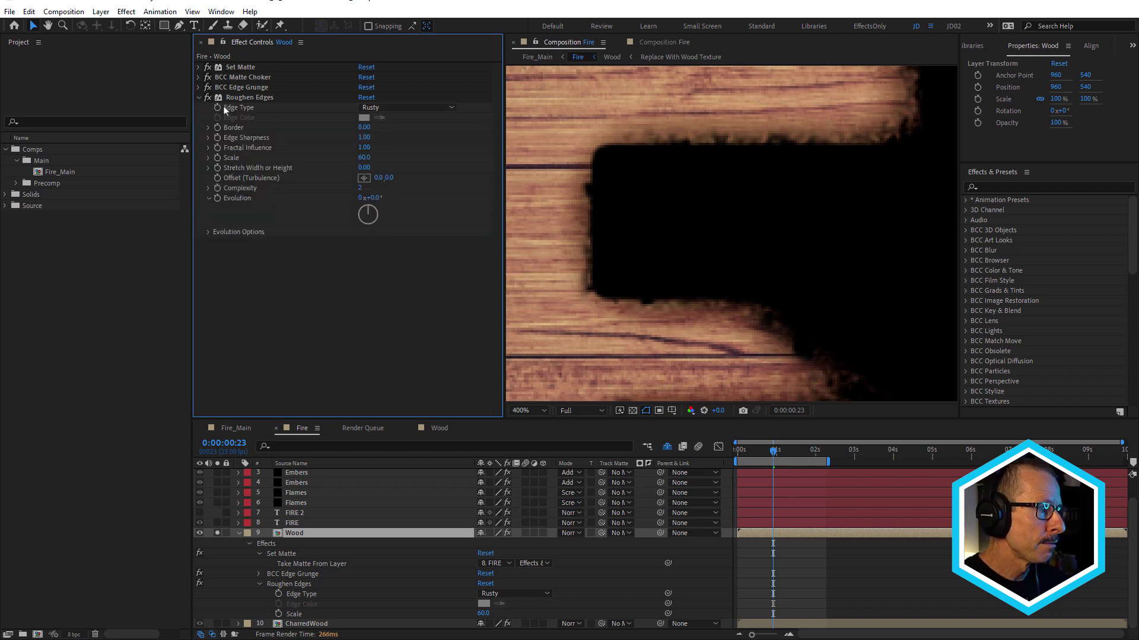
left_click(397, 108)
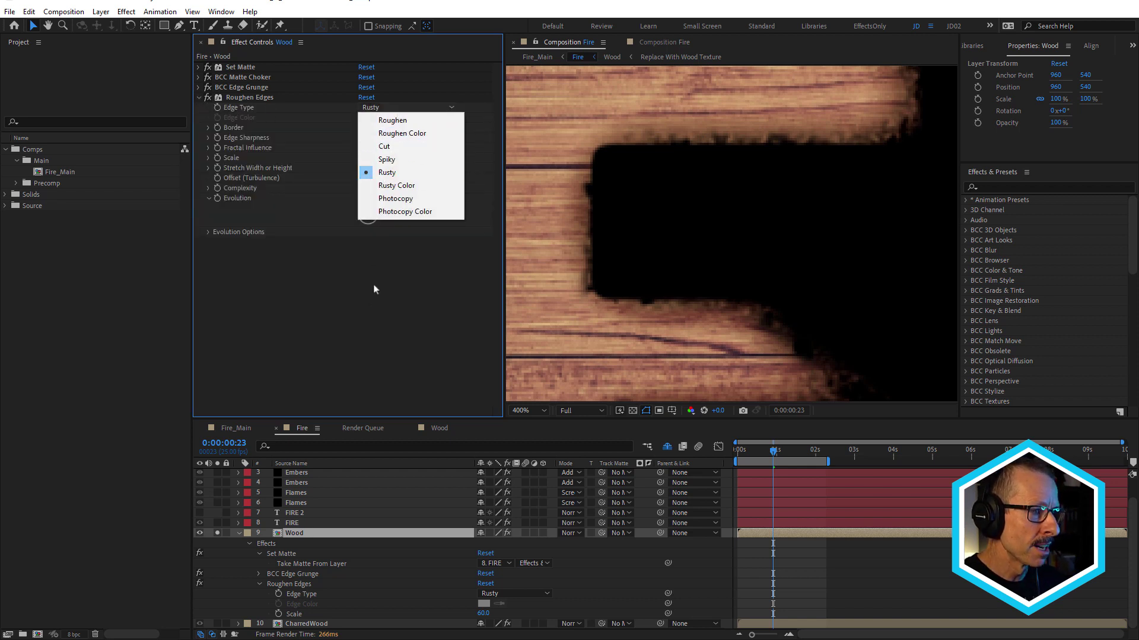
left_click(418, 172)
left_click_drag(365, 128, 729, 226)
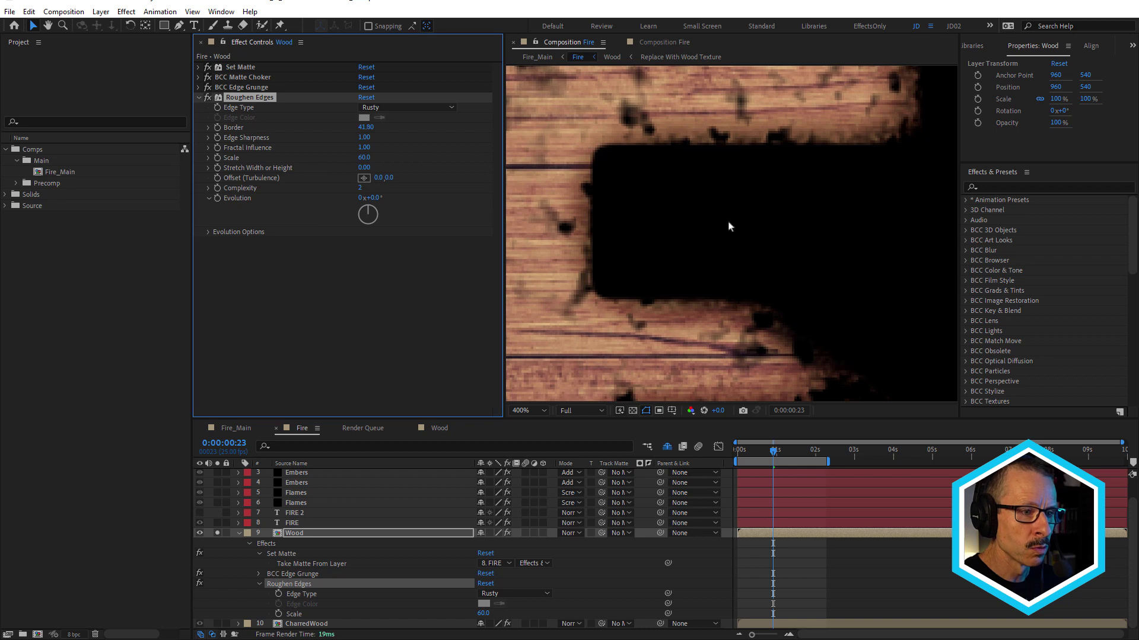
scroll(729, 226, "down", 1)
key("ctrl+z")
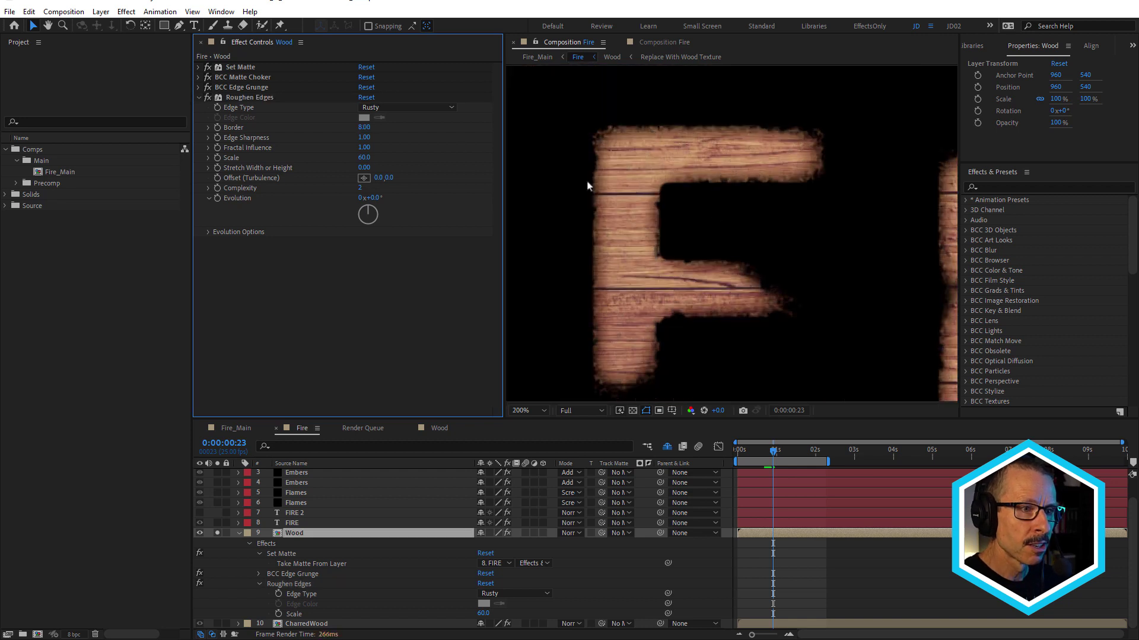
left_click(207, 97)
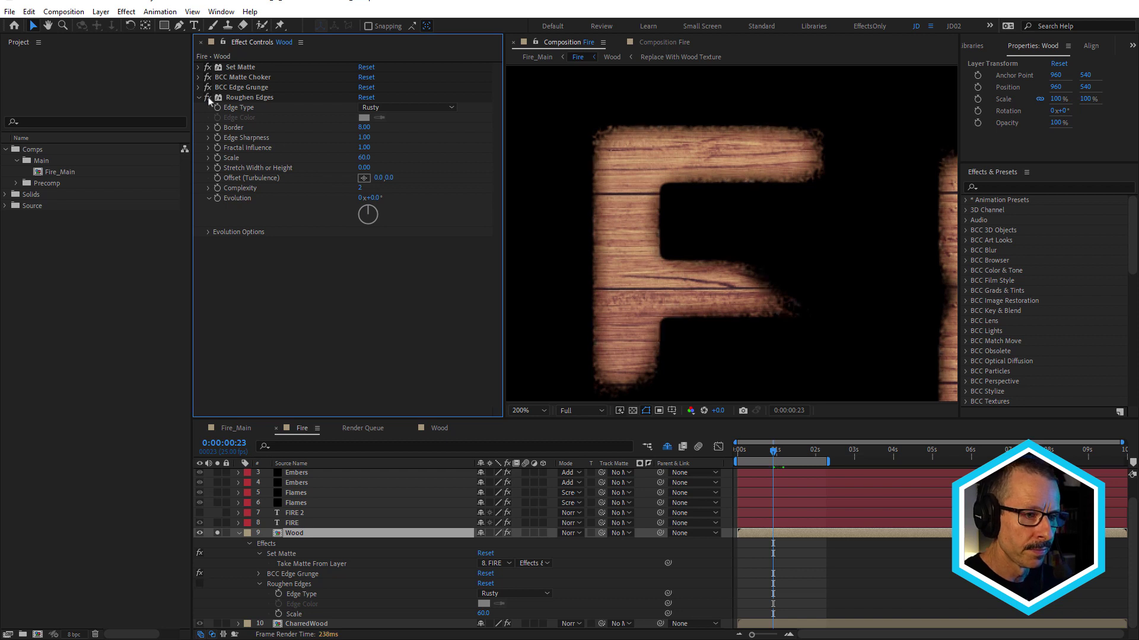
left_click(208, 97)
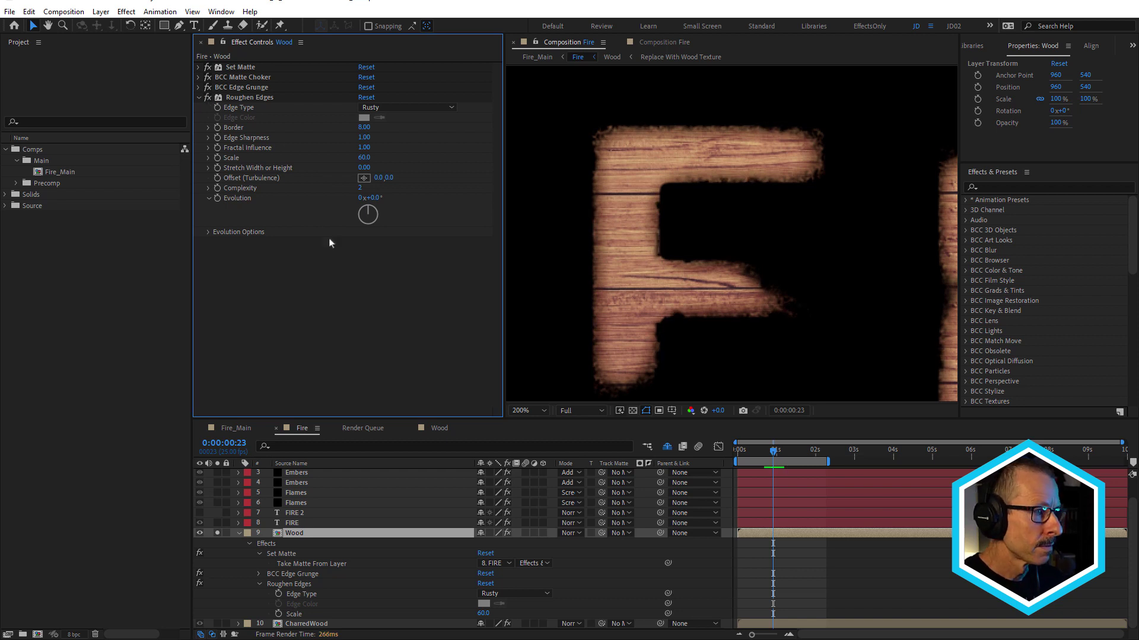
left_click(239, 533)
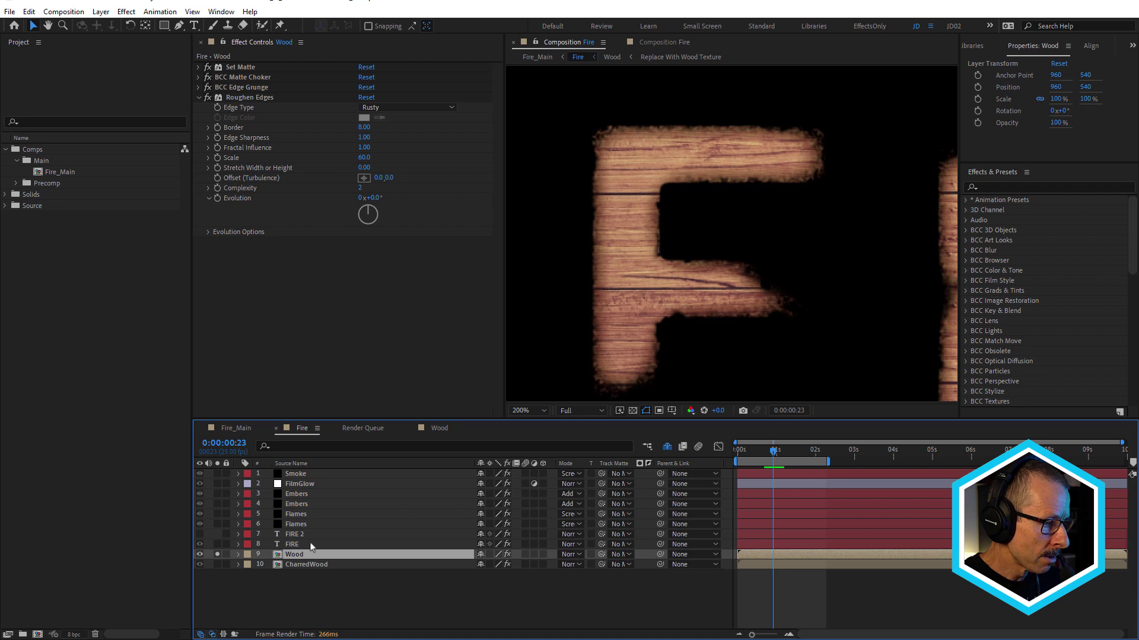
Solo the CharredWood layer alongside Wood and open the CharredWood precomposition.
scroll(713, 224, "down", 1)
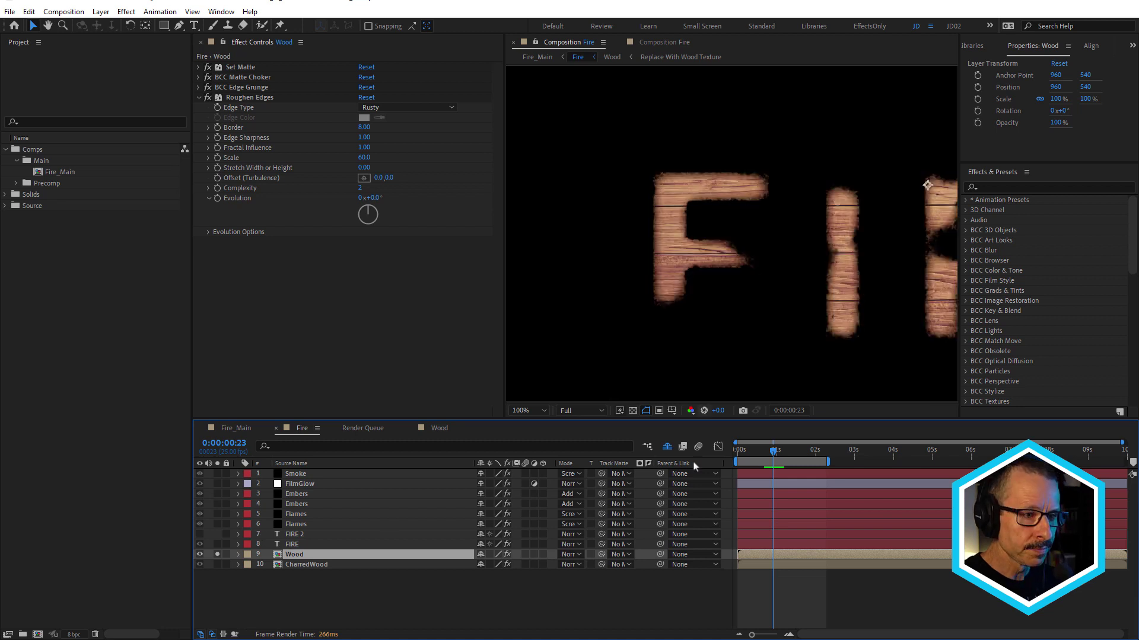
left_click(632, 410)
left_click(633, 410)
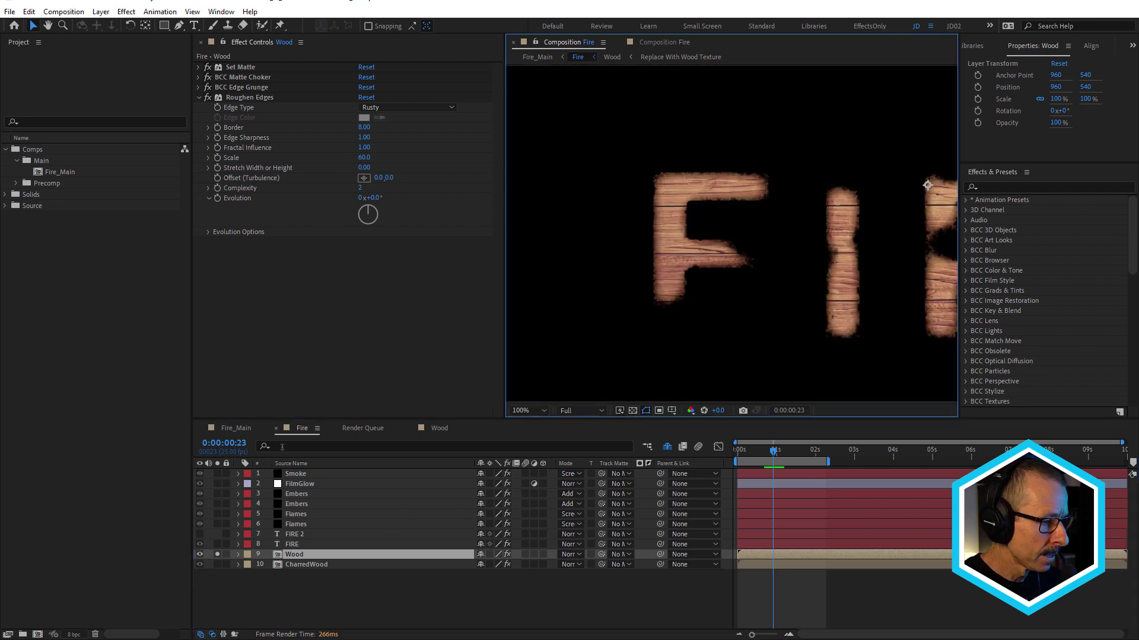
left_click(308, 566)
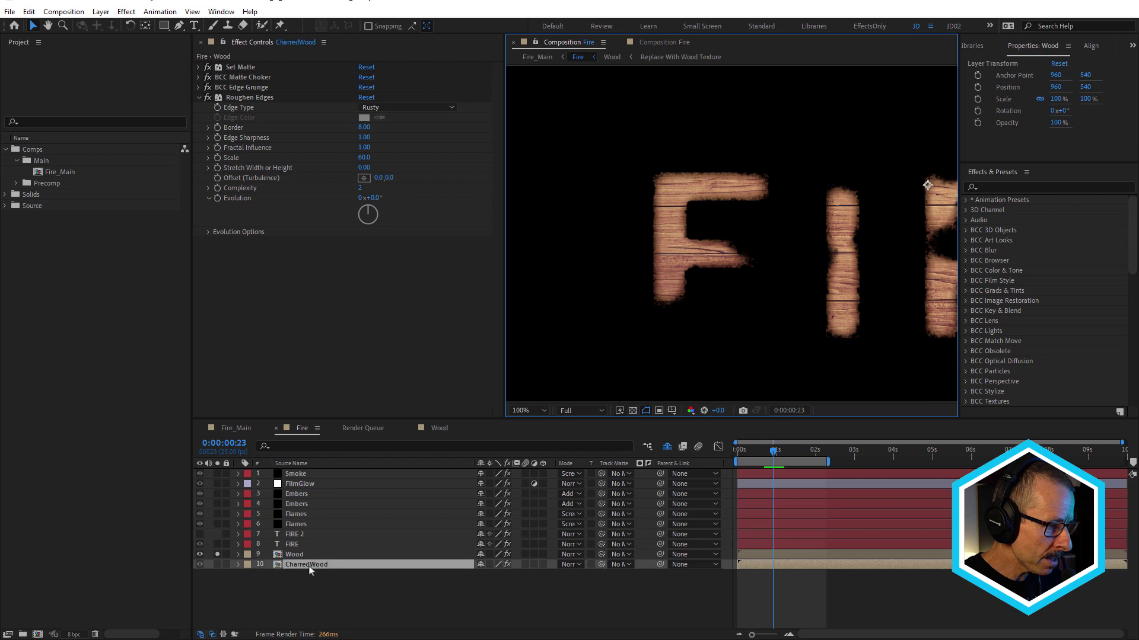
left_click(217, 564)
scroll(676, 277, "up", 1)
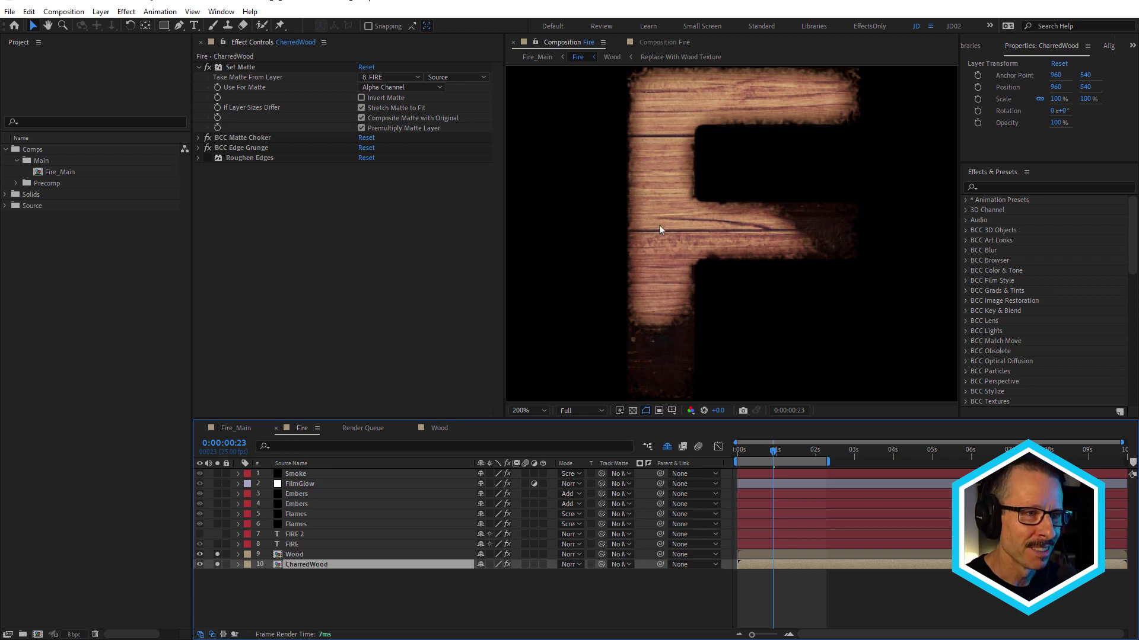
scroll(661, 225, "down", 1)
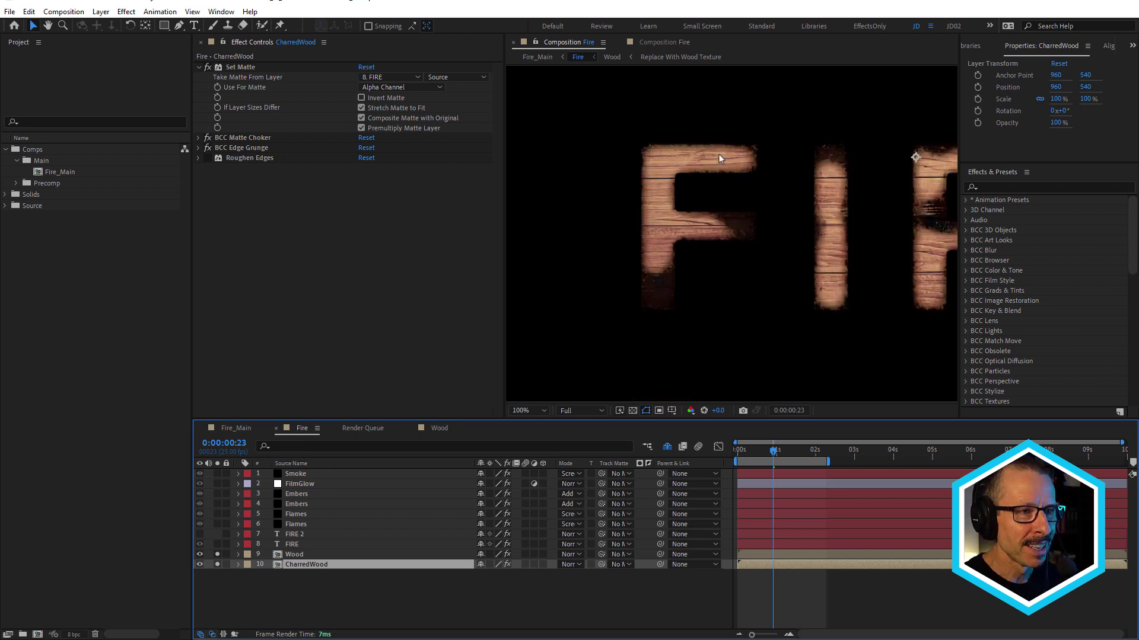
double_click(295, 563)
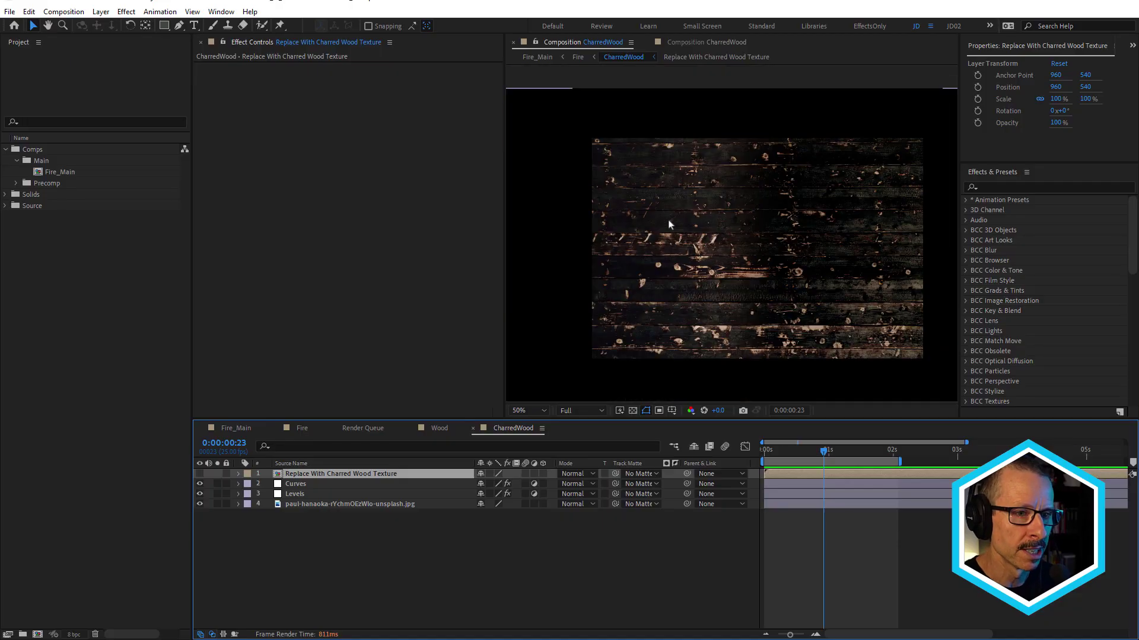
Hide and re-enable the Curves and Levels adjustments, viewing the Levels settings.
left_click(200, 494)
left_click(199, 483)
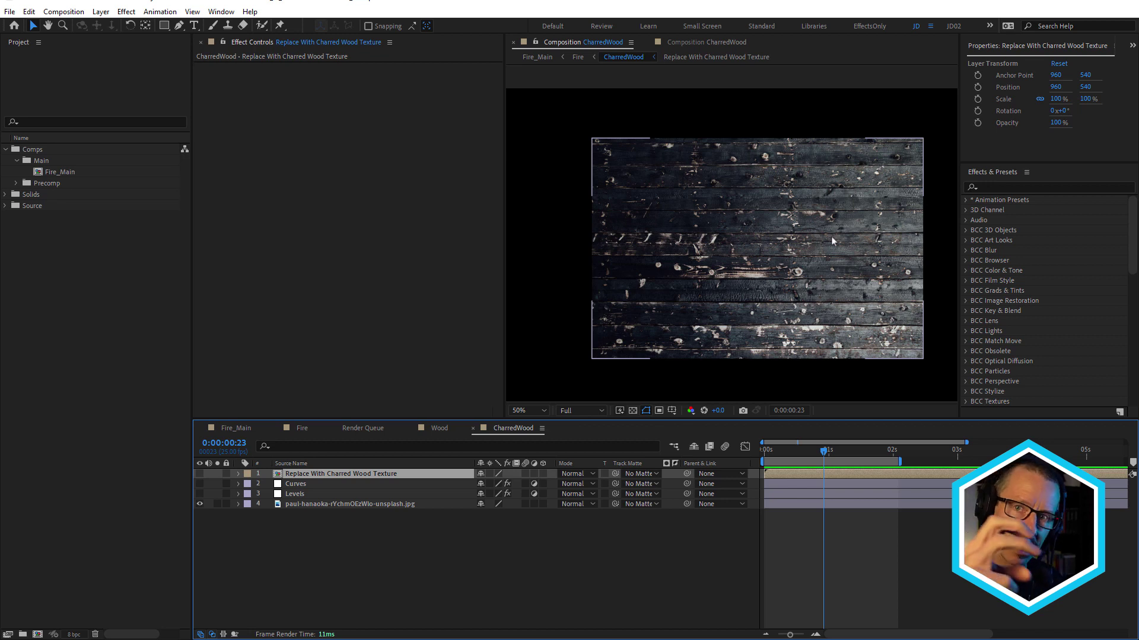
left_click(199, 494)
left_click(296, 494)
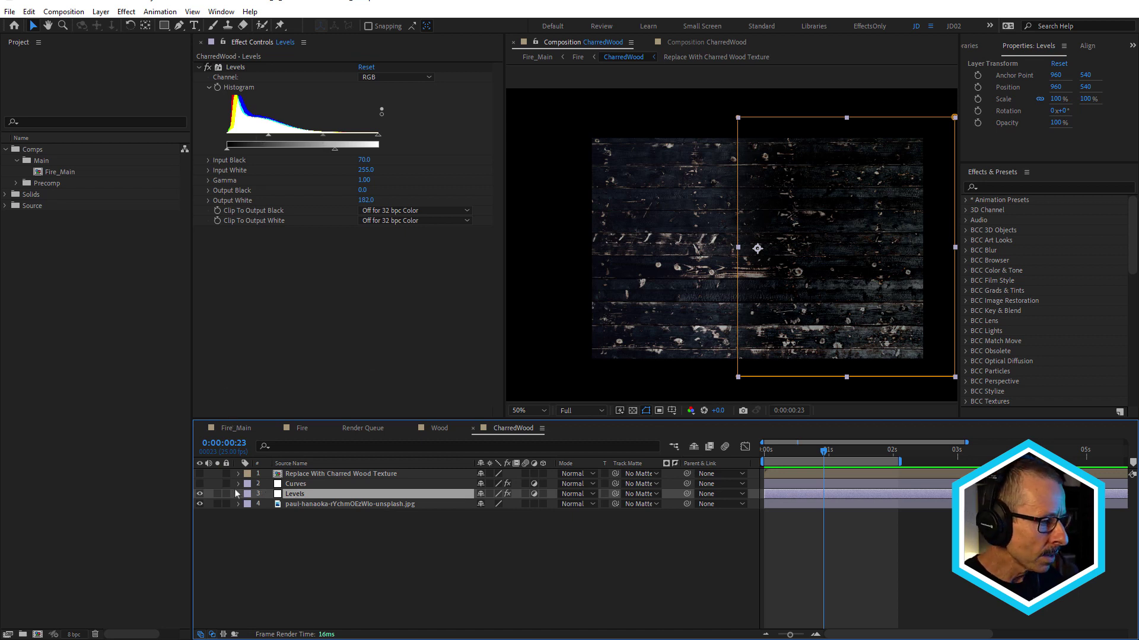
left_click(200, 484)
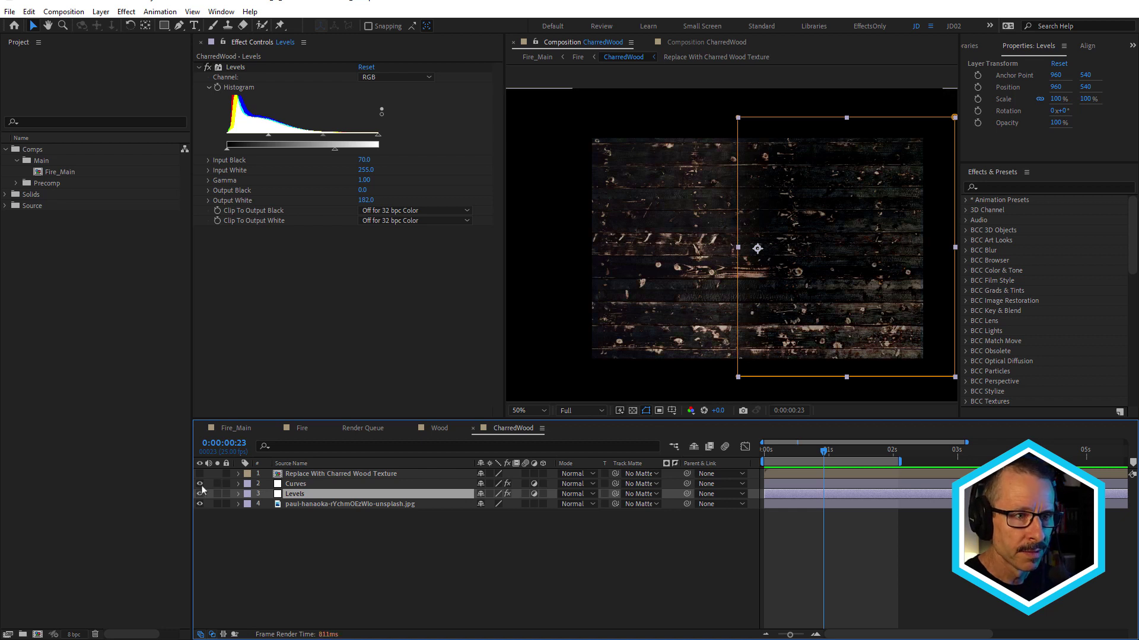
Compare Curves and the charred wood placeholder, leave Curves on, then close CharredWood and Wood comps.
scroll(712, 272, "up", 2)
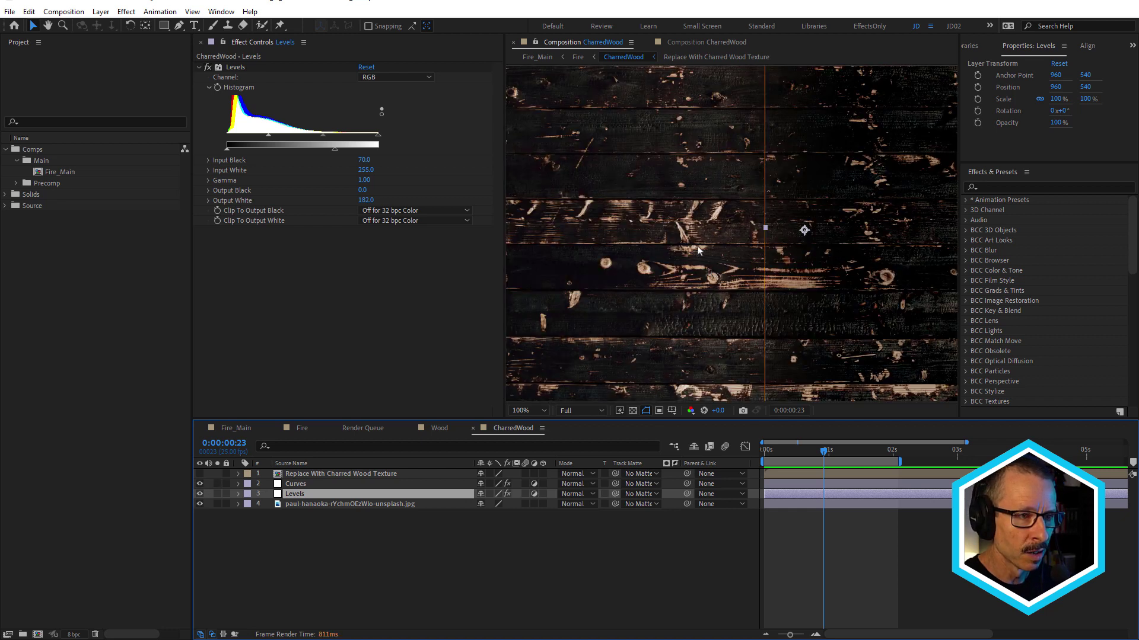
scroll(698, 250, "up", 4)
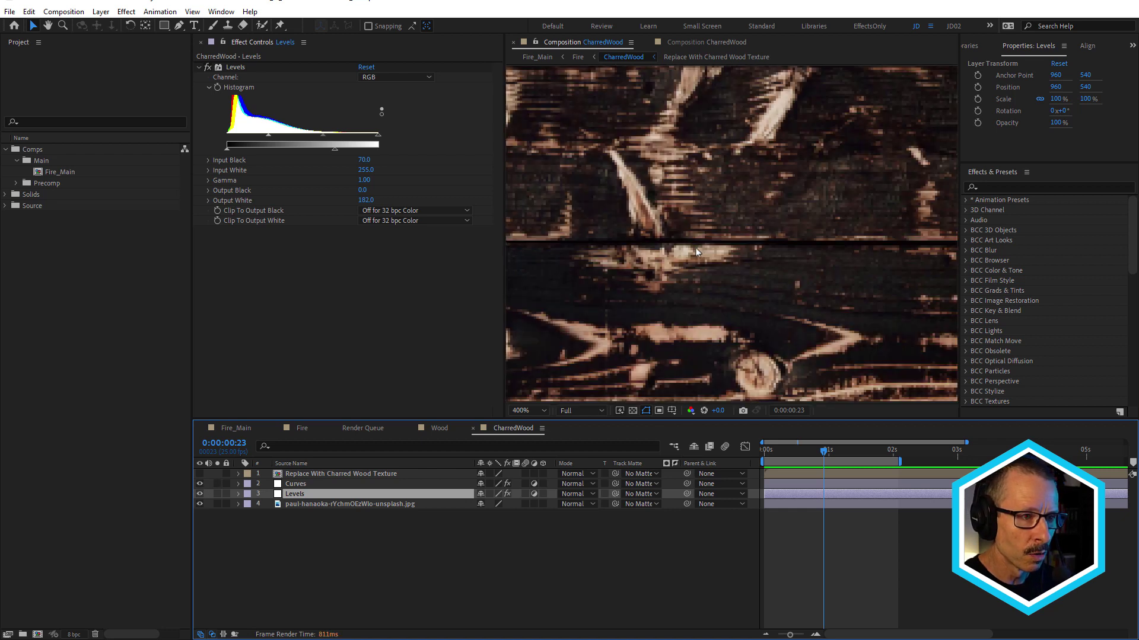
left_click(200, 484)
left_click(200, 484)
left_click(200, 484)
left_click(200, 483)
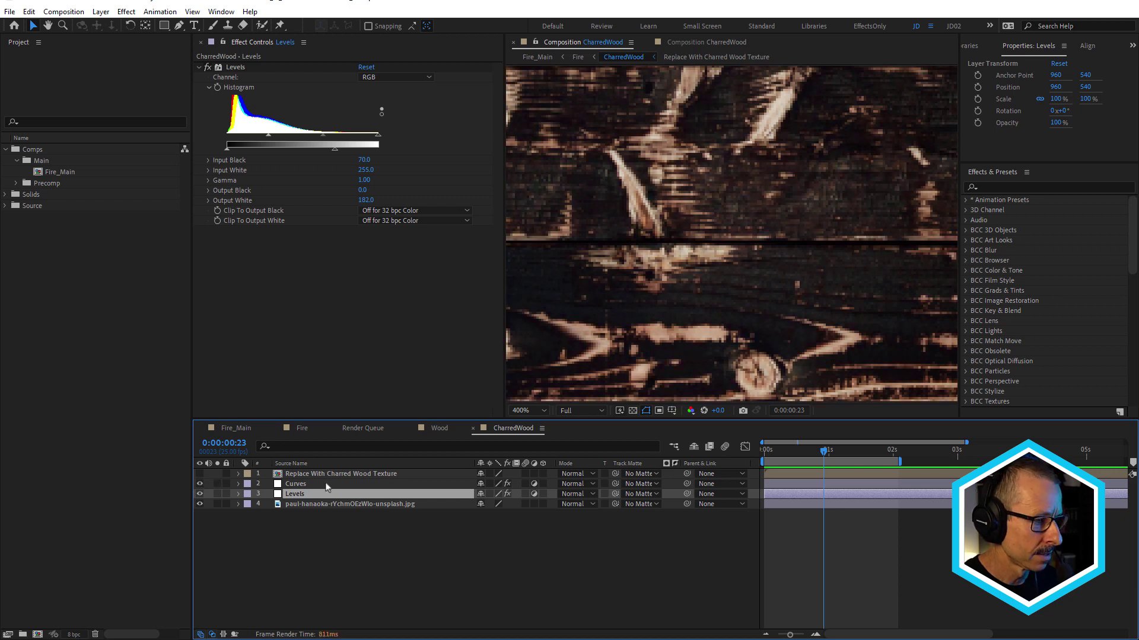
scroll(685, 283, "down", 2)
left_click(199, 474)
scroll(685, 211, "down", 5)
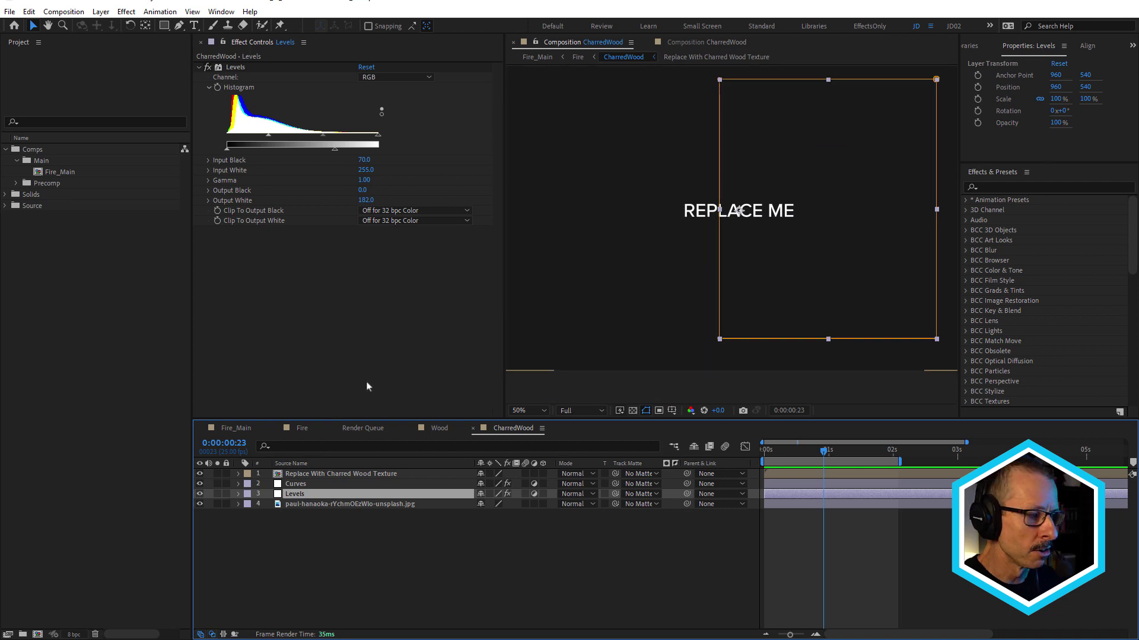
left_click(199, 474)
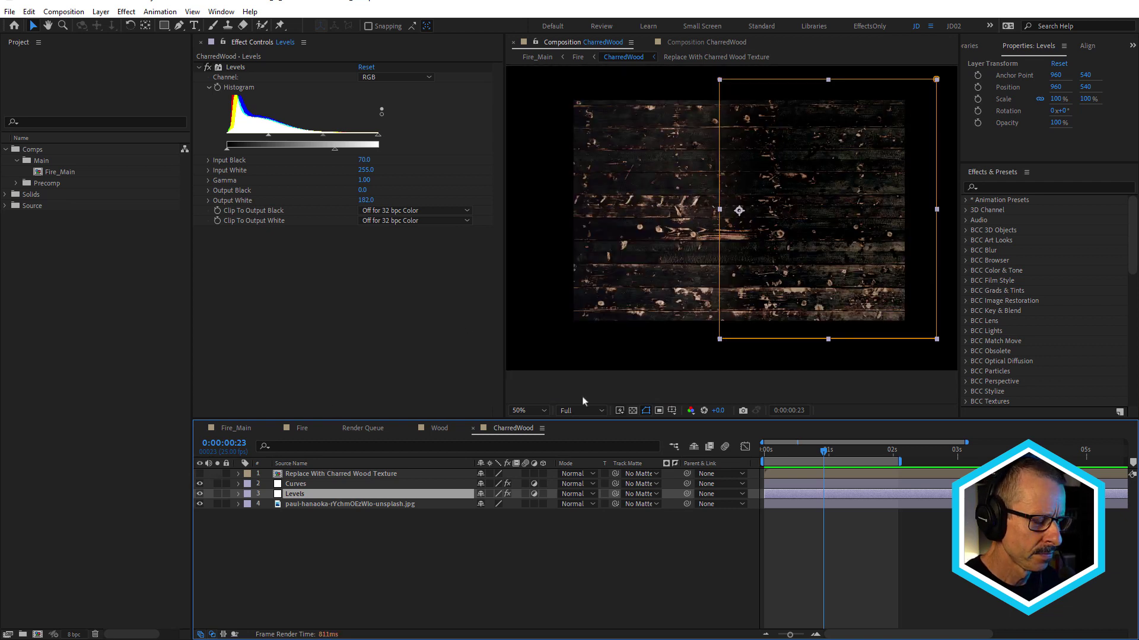
left_click(472, 428)
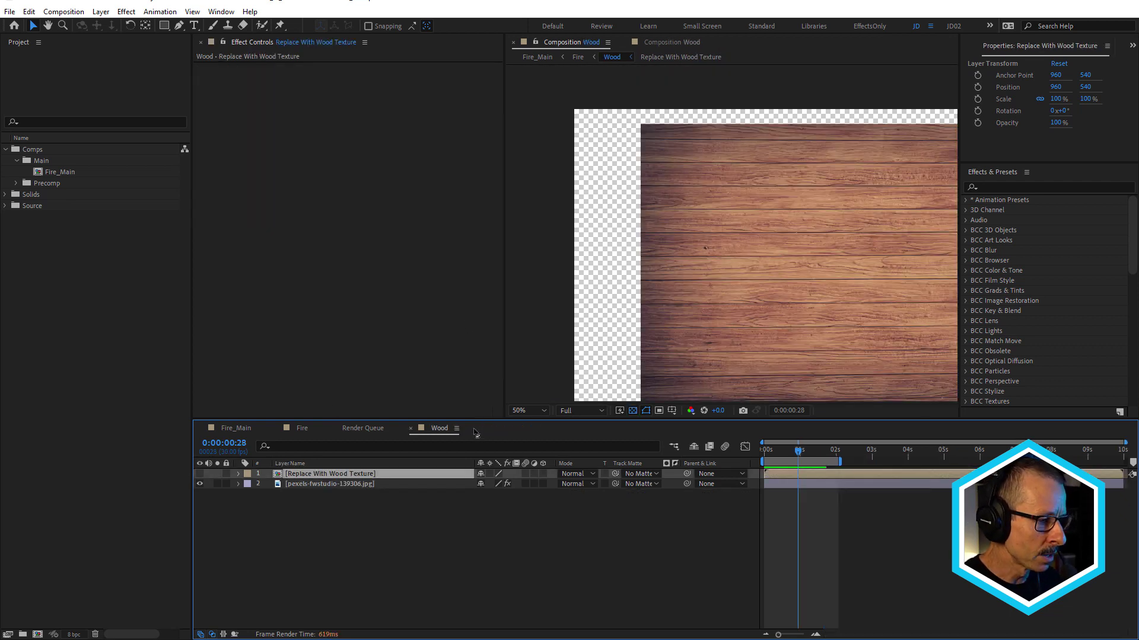
left_click(411, 428)
Back in Fire, unsolo Wood and disable CharredWood's effects with the transparency grid shown.
left_click(333, 429)
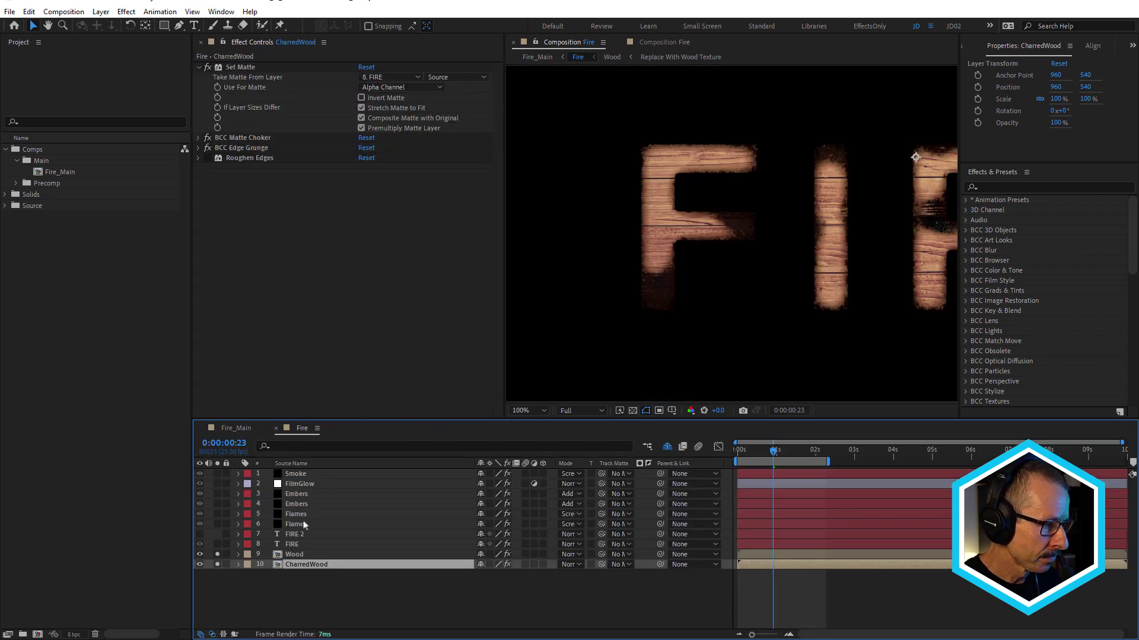
left_click(293, 555)
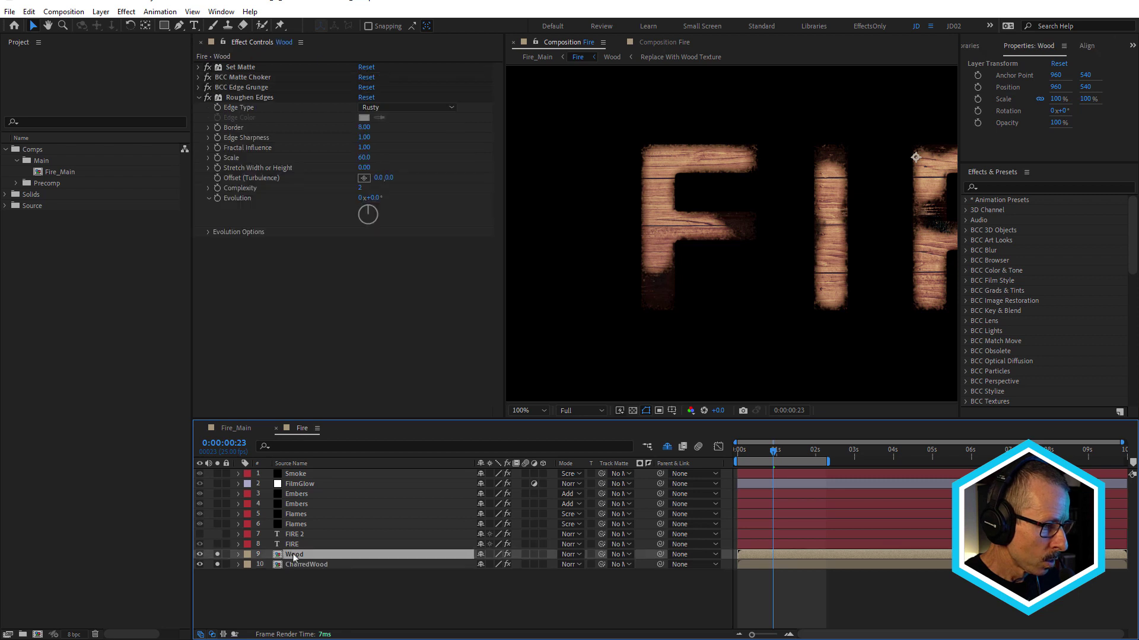
left_click(294, 562)
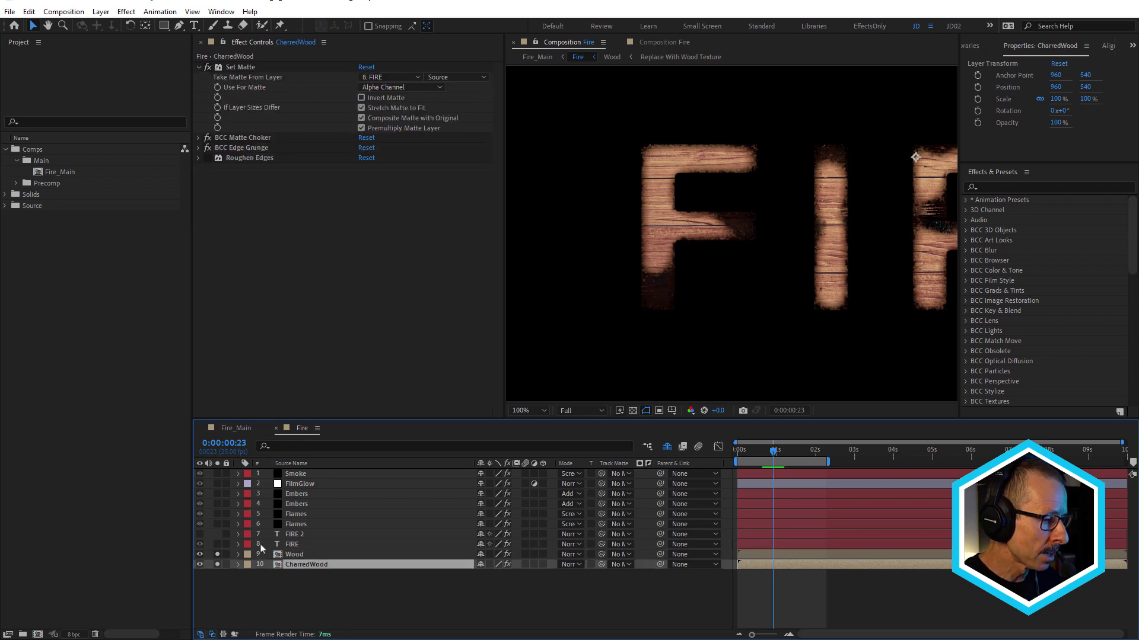
left_click(216, 554)
left_click_drag(208, 67, 215, 157)
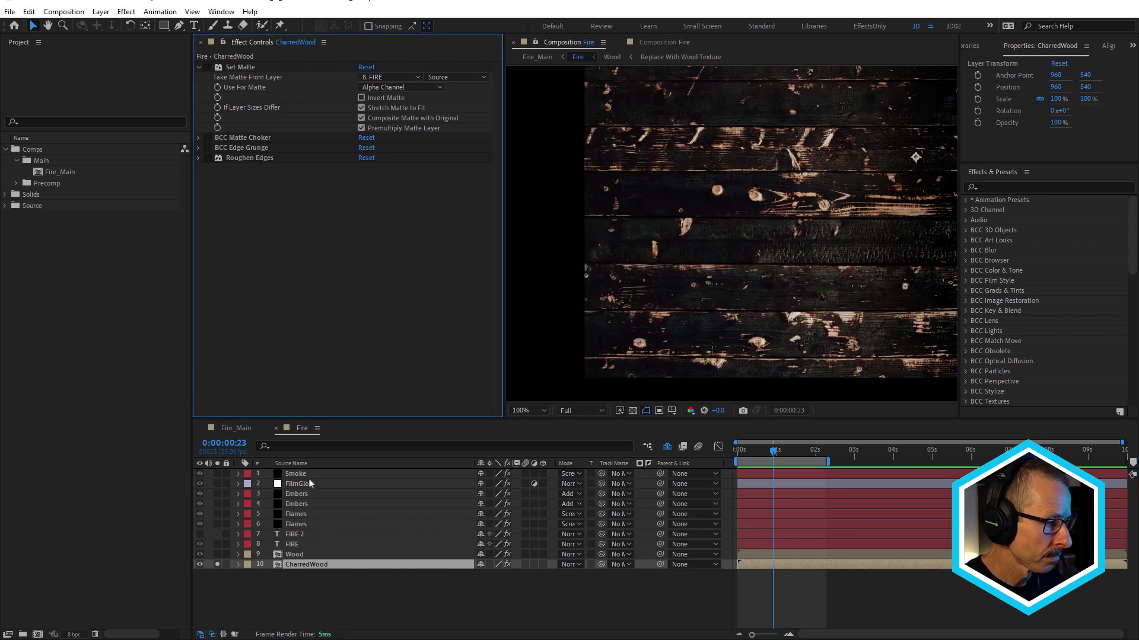
left_click(634, 410)
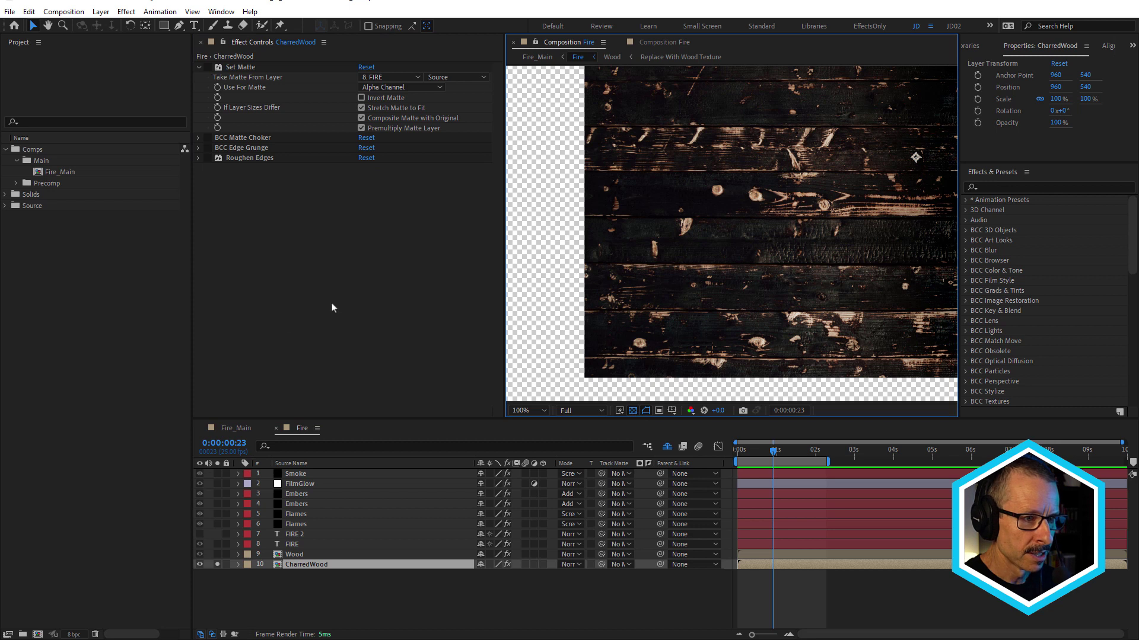
Re-enable CharredWood's Set Matte, BCC Matte Choker, BCC Edge Grunge and Roughen Edges.
left_click(208, 67)
left_click(238, 67)
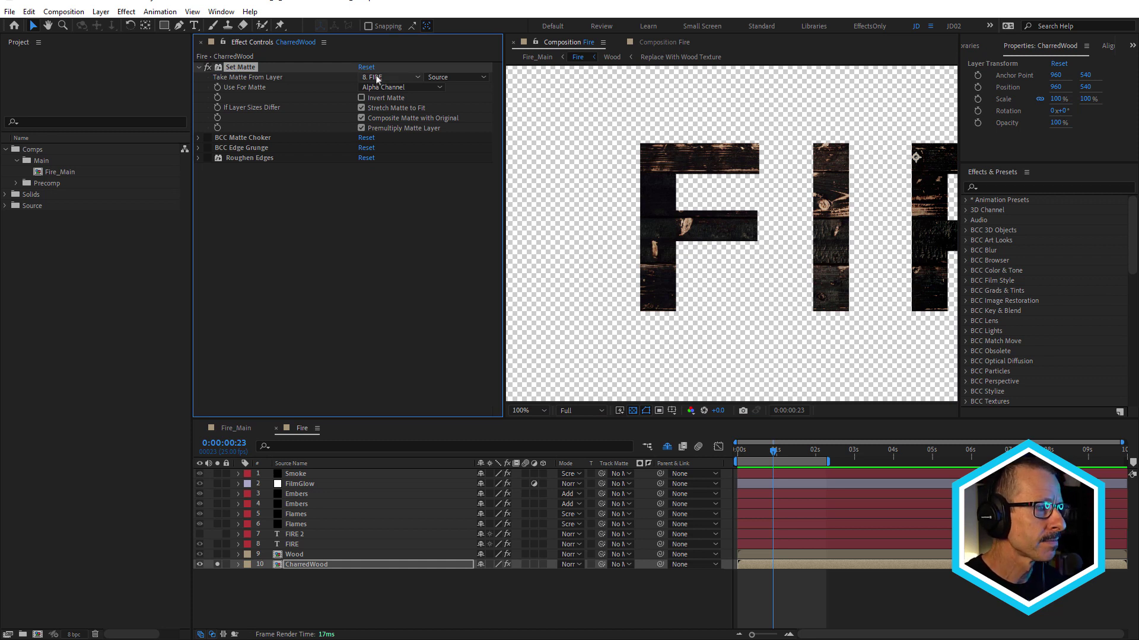
left_click(207, 137)
scroll(664, 169, "up", 4)
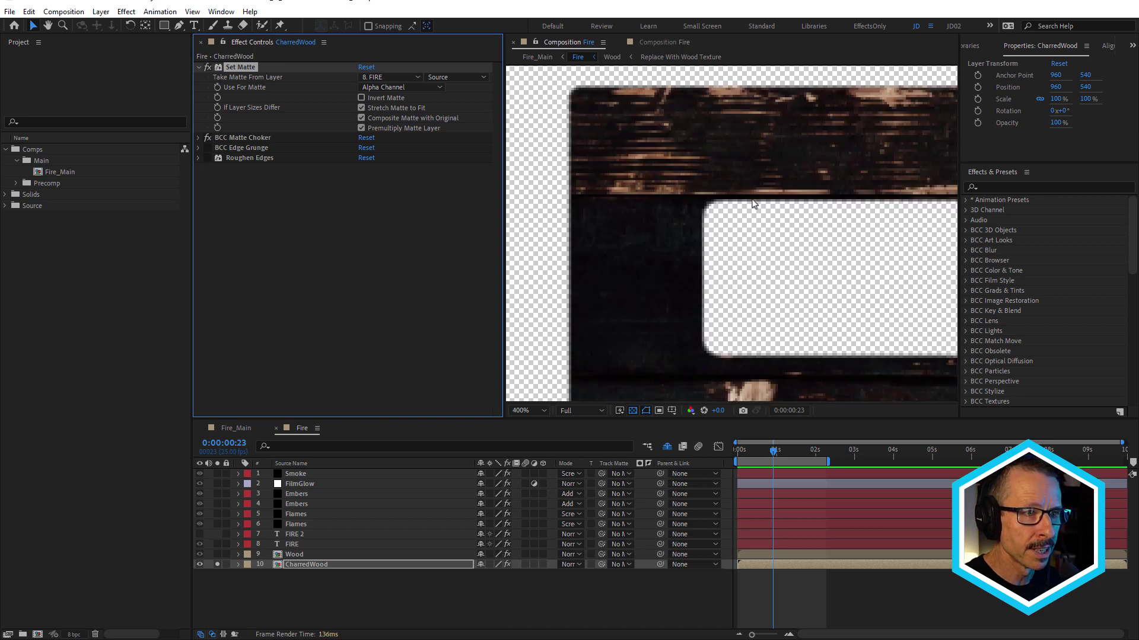
left_click(207, 148)
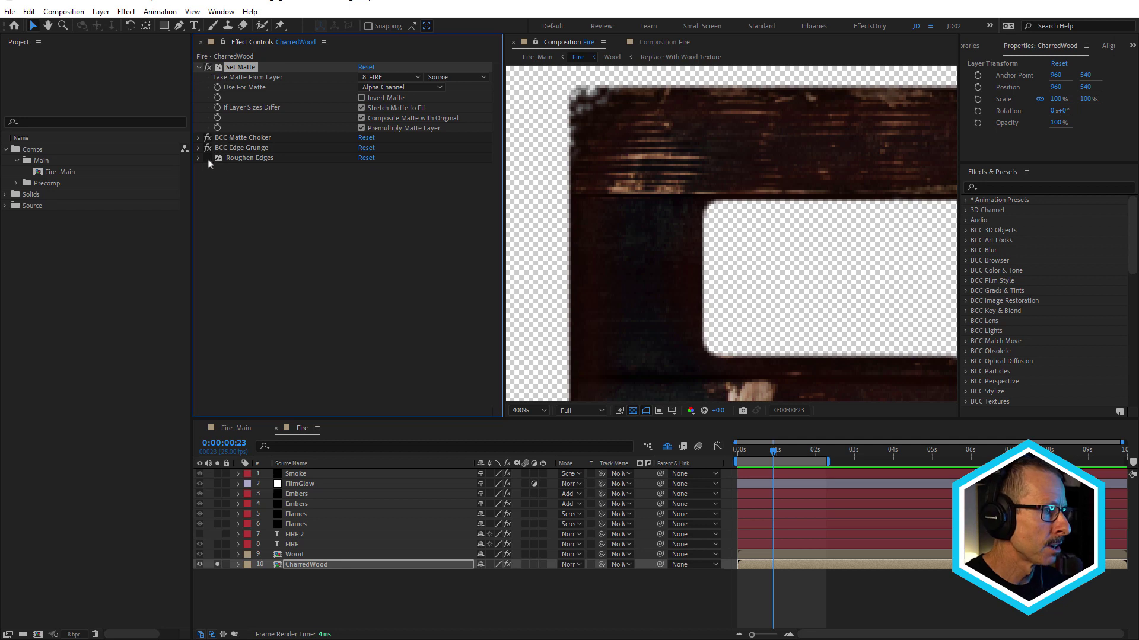
left_click(208, 158)
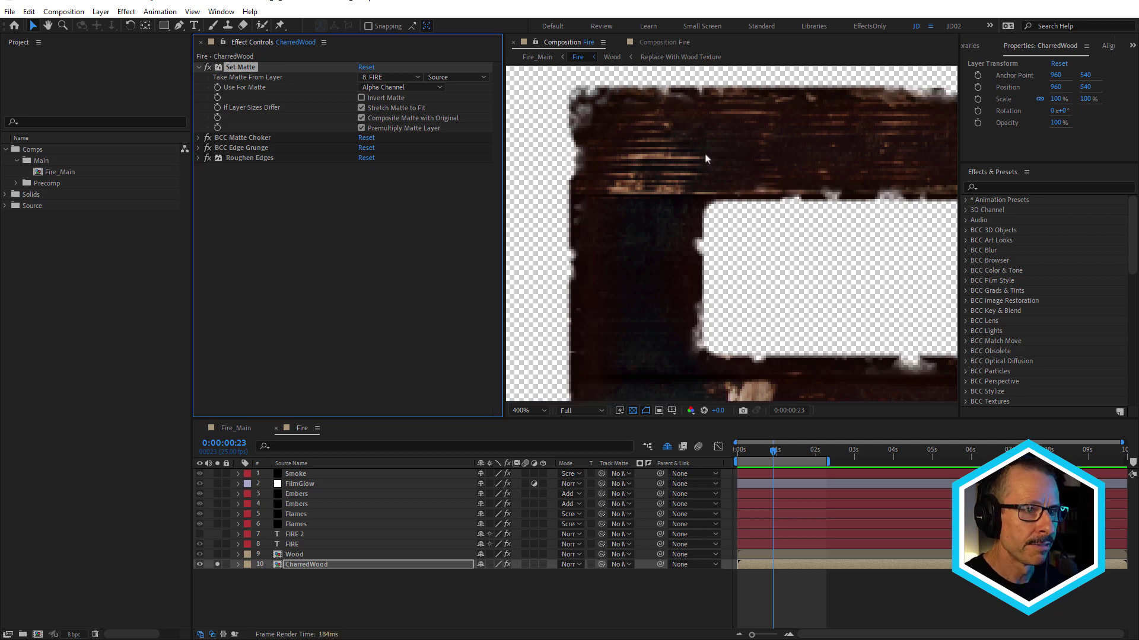
scroll(704, 154, "down", 4)
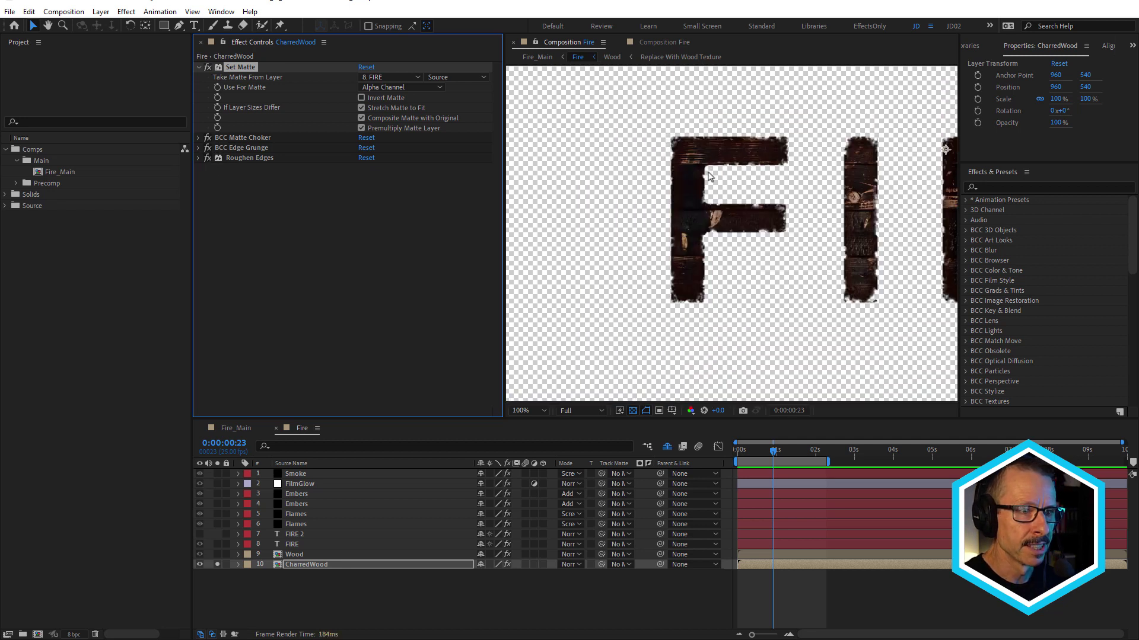
left_click(199, 68)
Solo Wood again, then select CharredWood and expand its Set Matte settings.
left_click(299, 555)
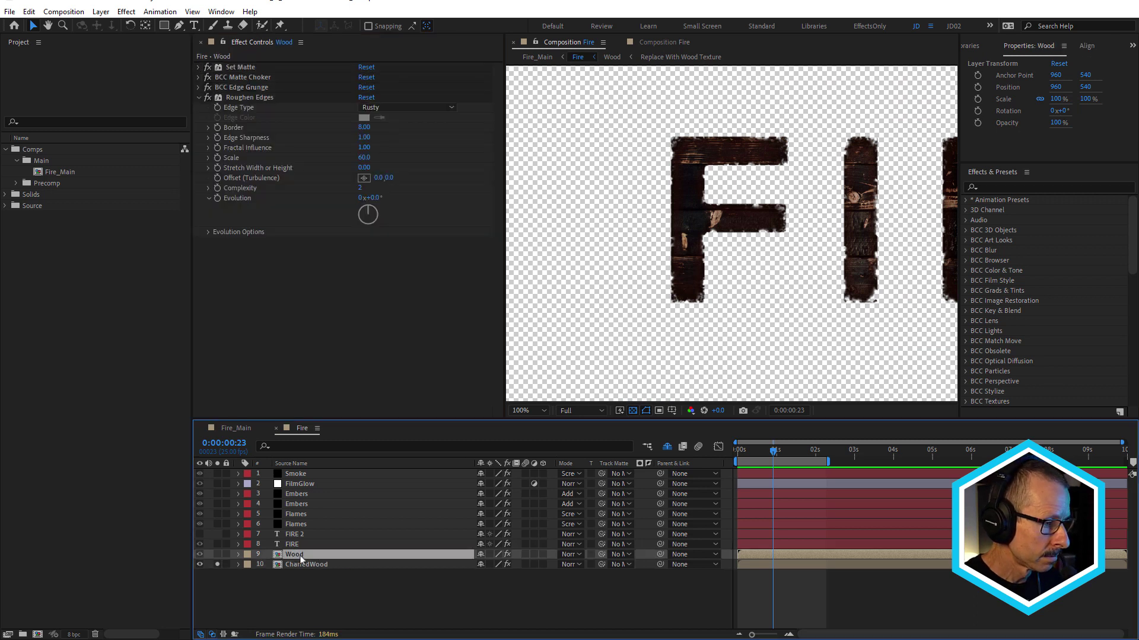
left_click(218, 555)
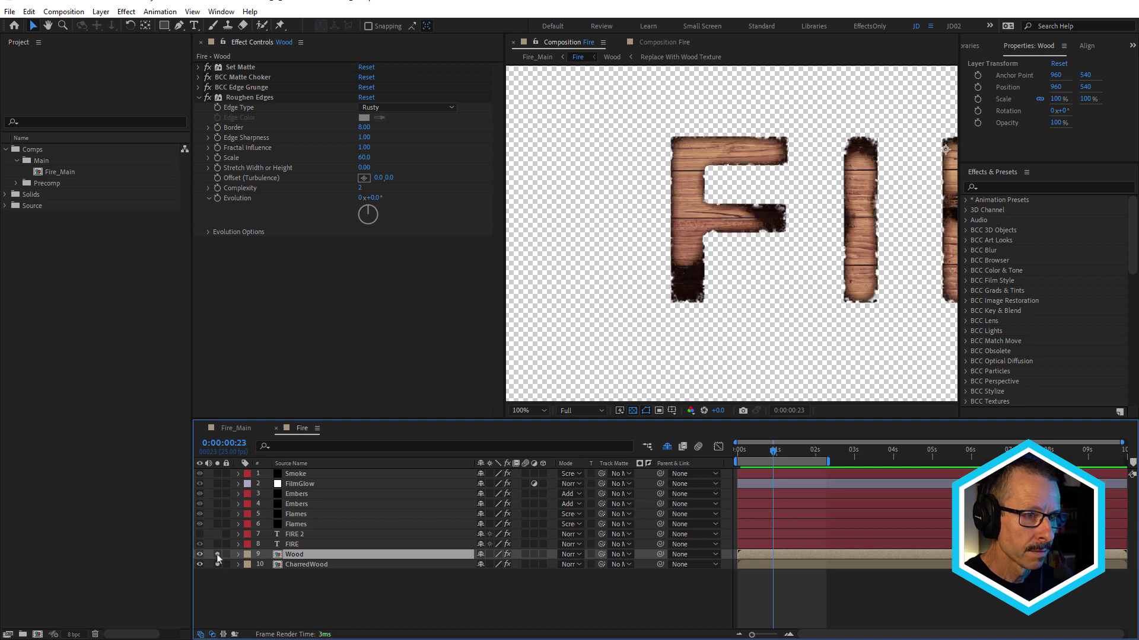
left_click(289, 565)
left_click(198, 67)
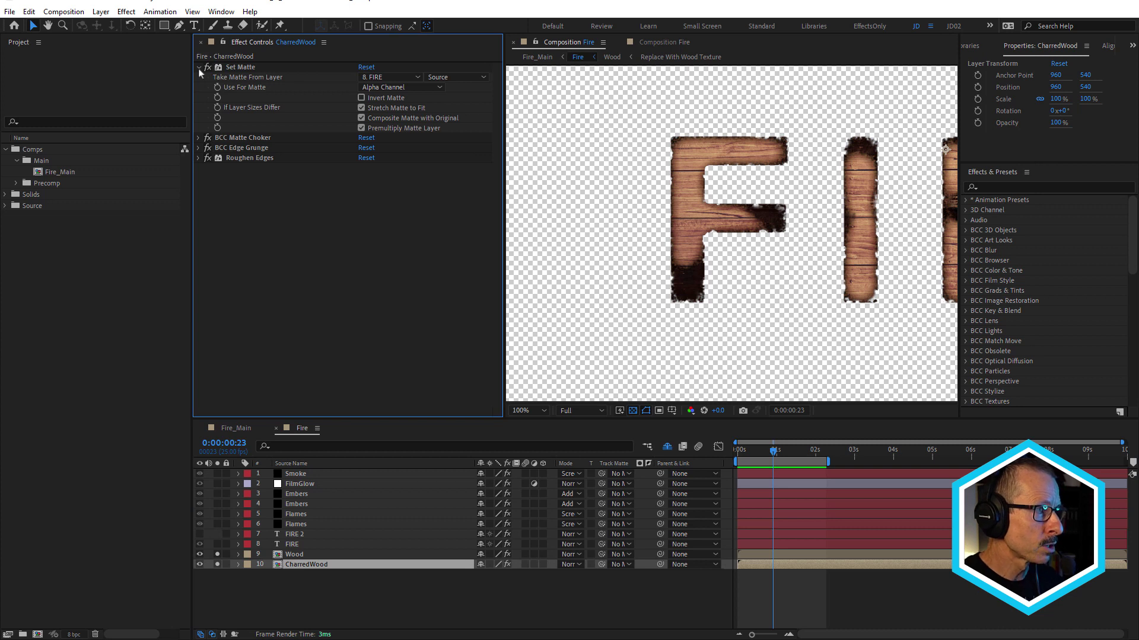
left_click(198, 69)
left_click(198, 68)
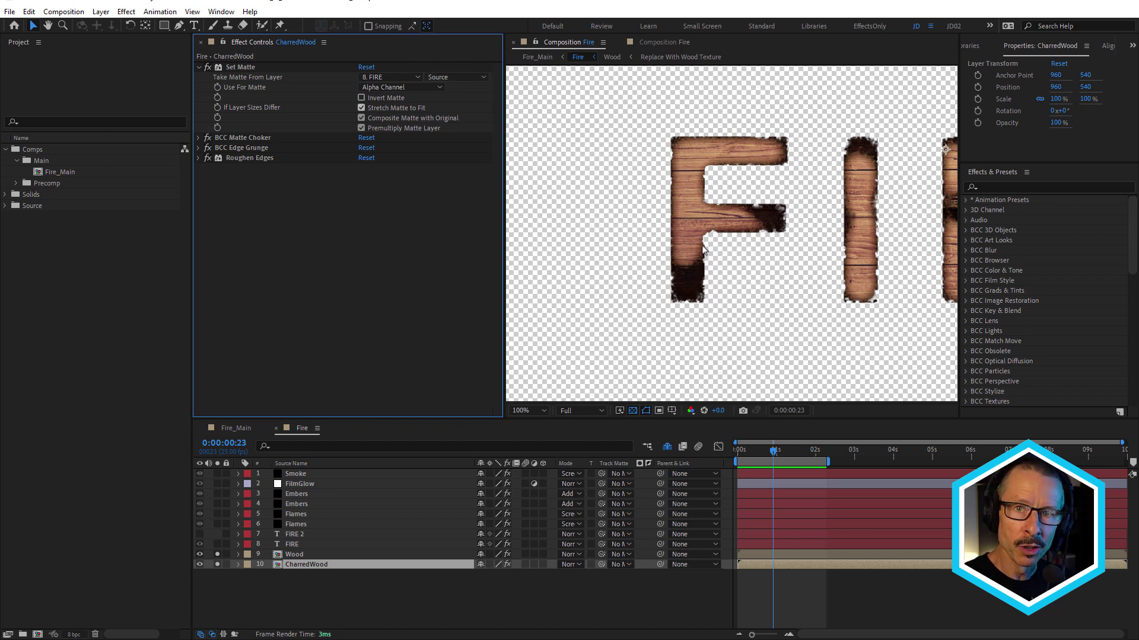
left_click(446, 77)
left_click(461, 115)
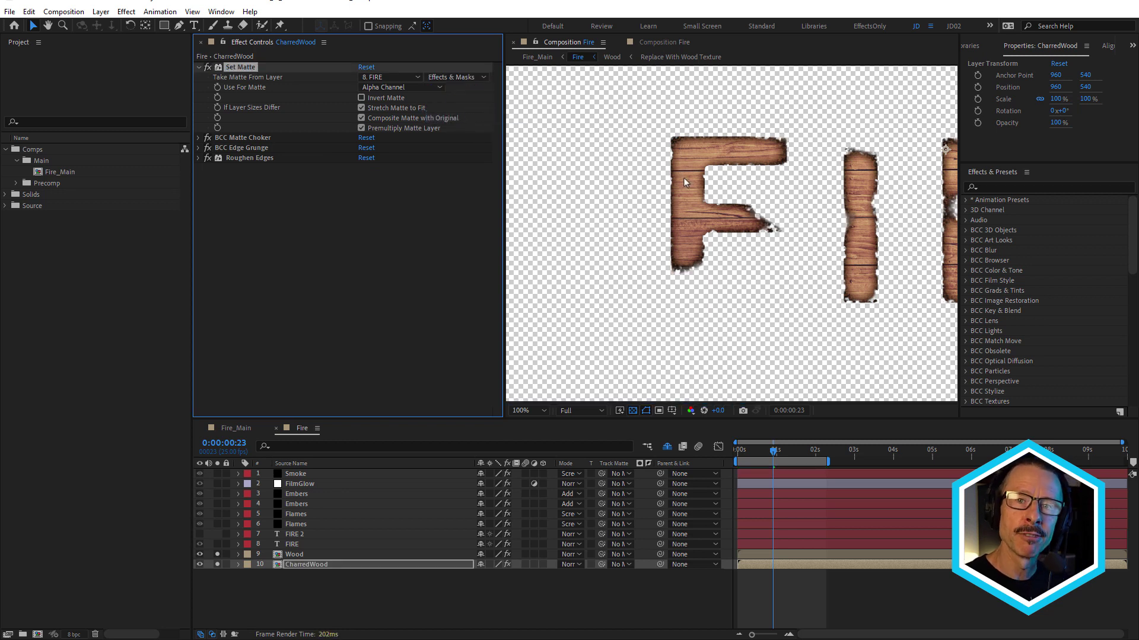
left_click(447, 77)
left_click(454, 89)
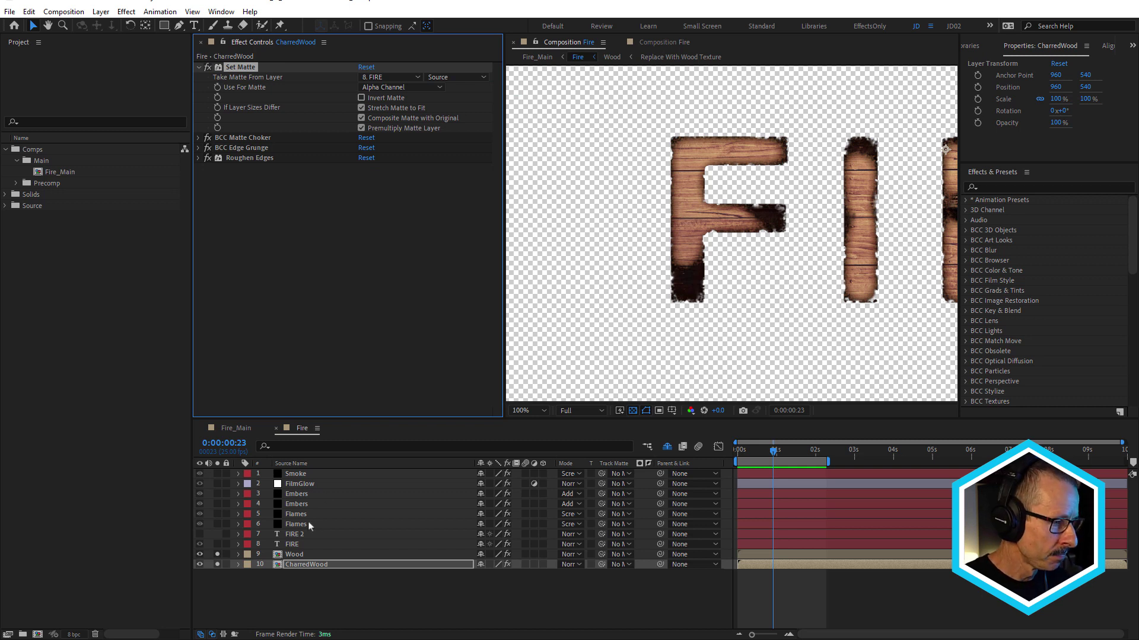
Advance FIRE's Burnt Film to 53 percent and solo Flames over a black background.
left_click(294, 545)
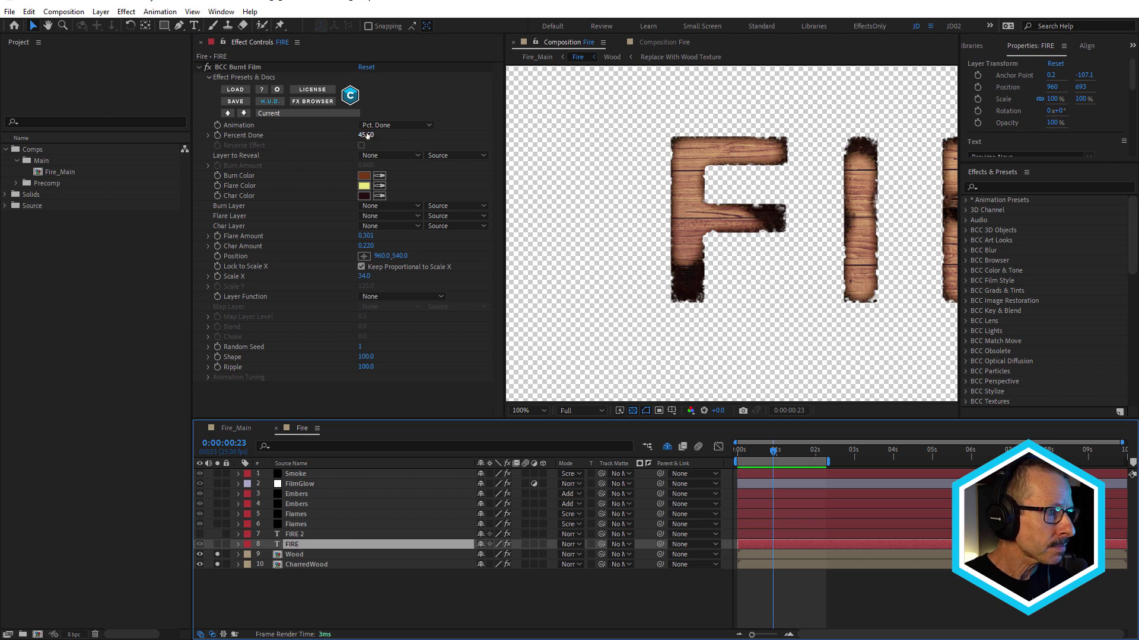
mouse_move(366, 135)
left_mouse_down()
mouse_move(396, 134)
mouse_move(381, 138)
left_mouse_up()
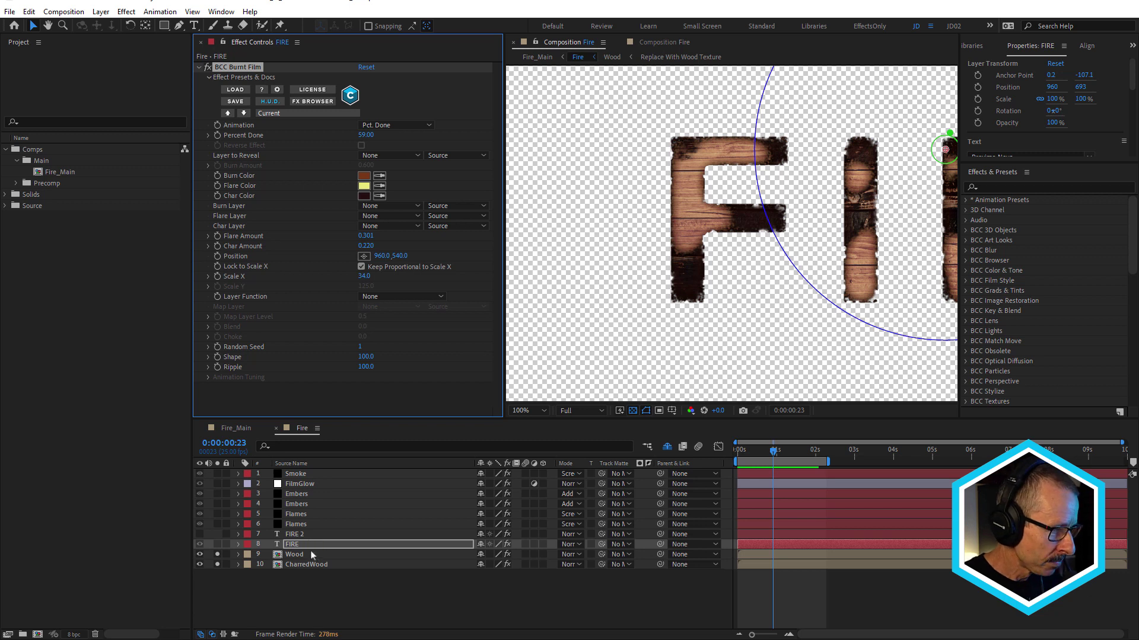
left_click(217, 514)
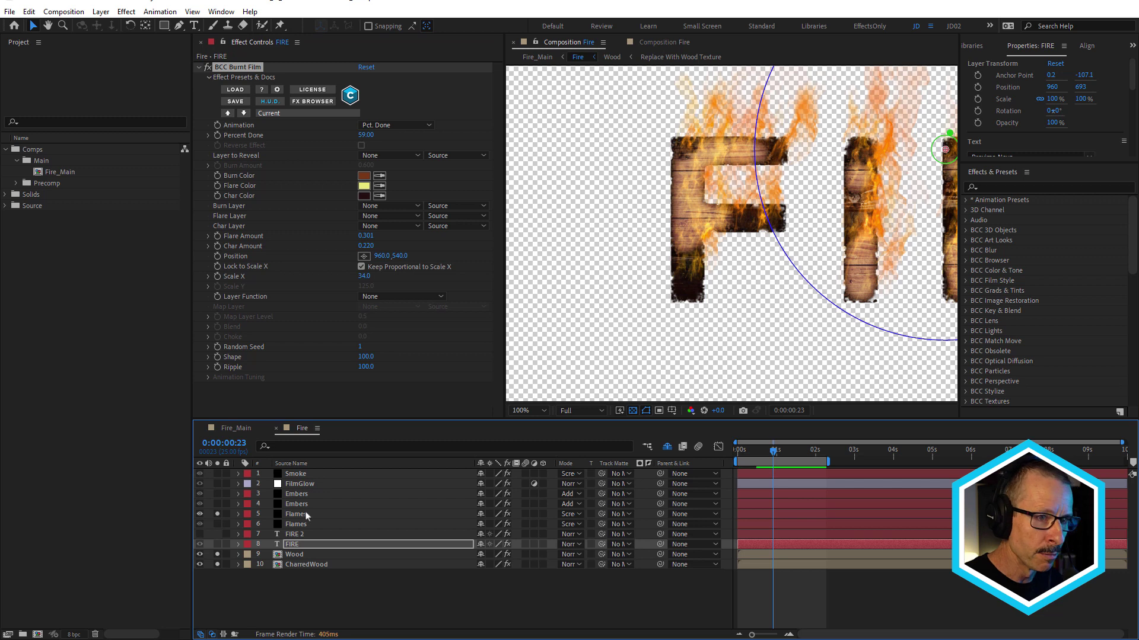
left_click(632, 411)
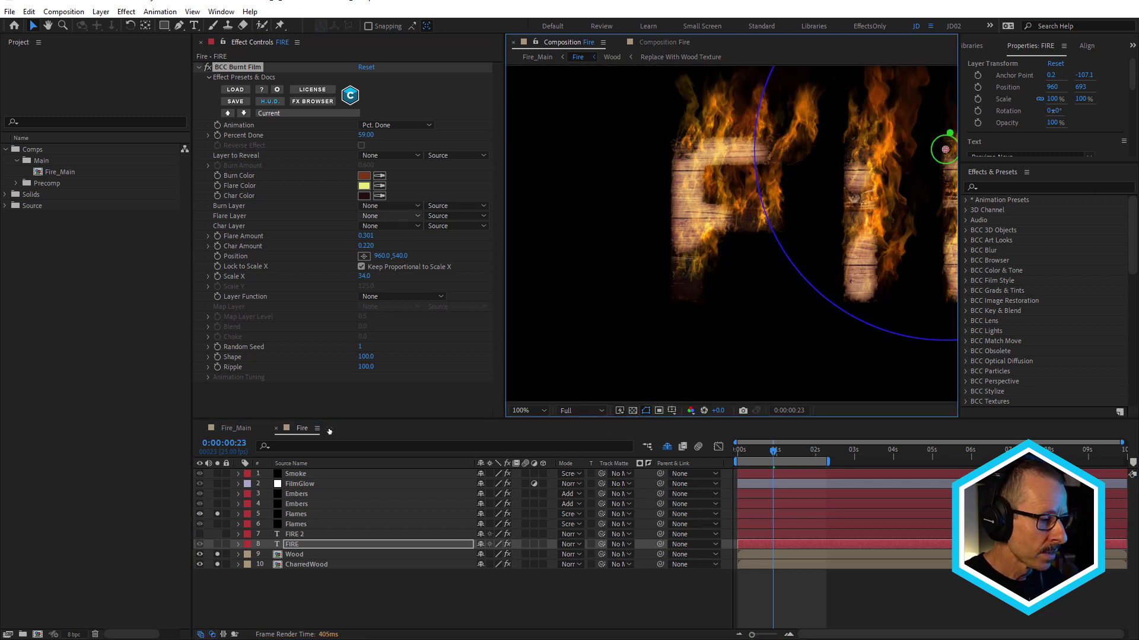
Hide the burn overlay and push Percent Done on through 70 and 79 toward 87.
left_click(294, 547)
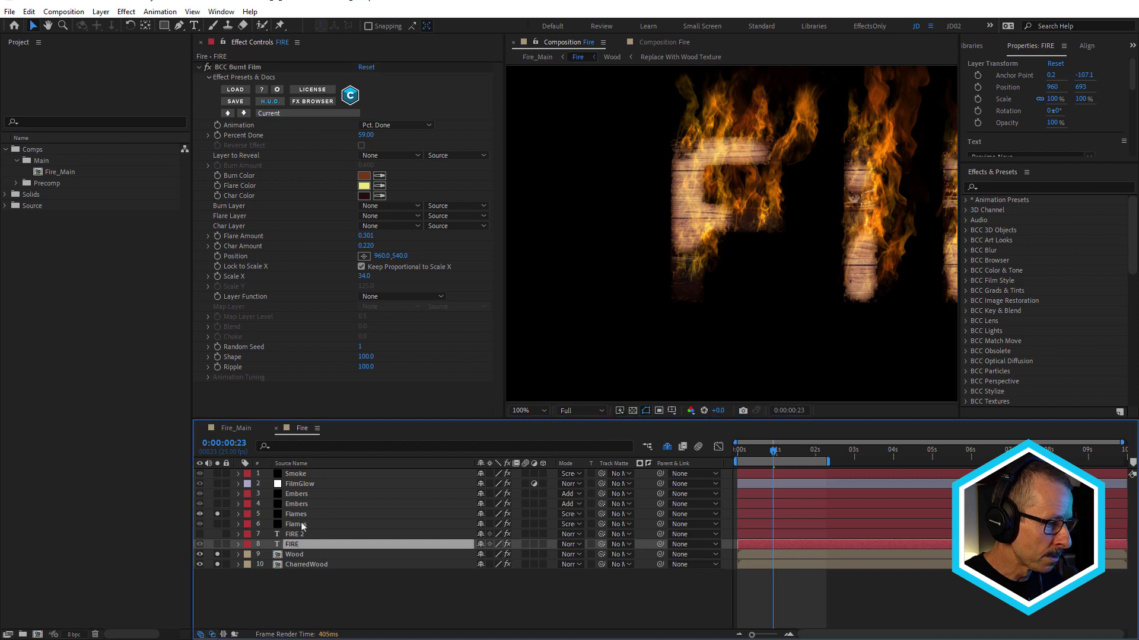
left_click_drag(366, 135, 373, 135)
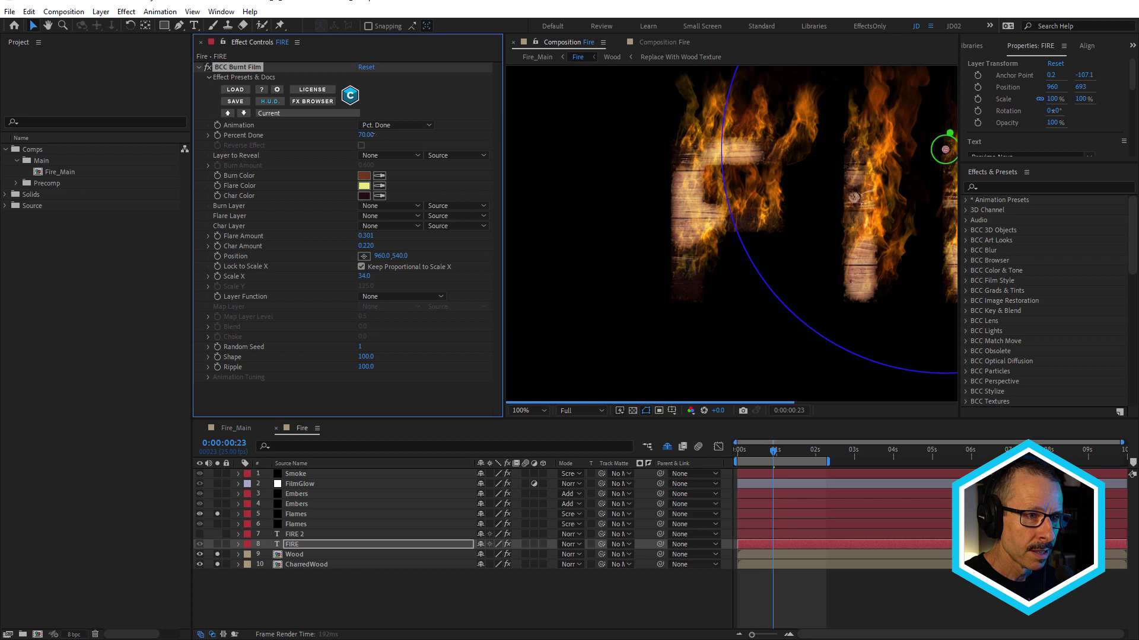
left_click_drag(374, 135, 384, 135)
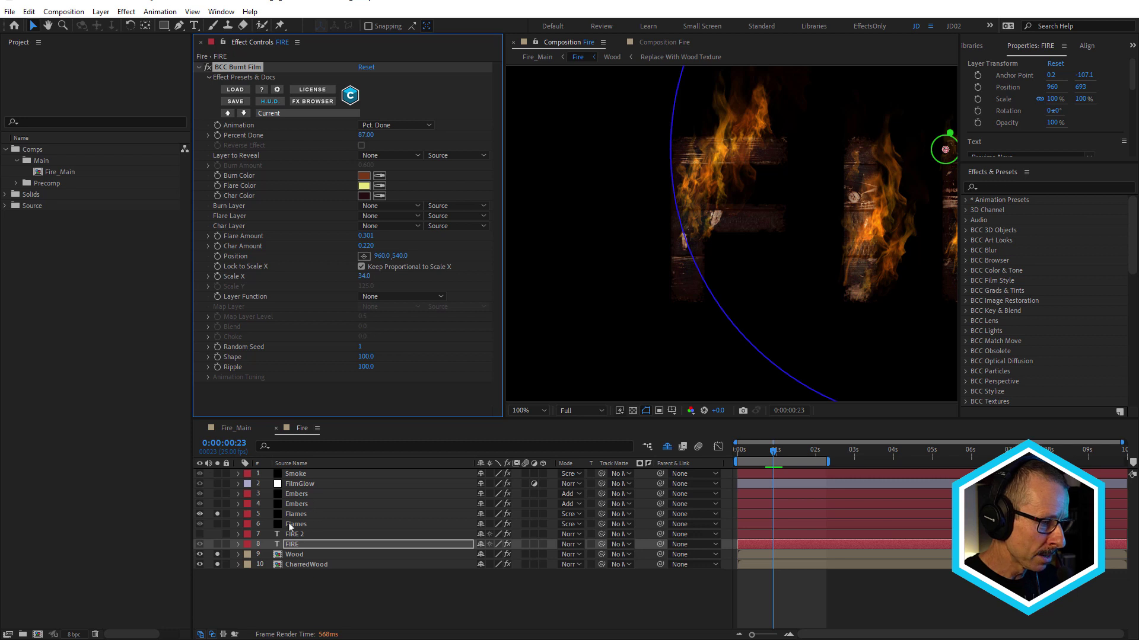
left_click(297, 474)
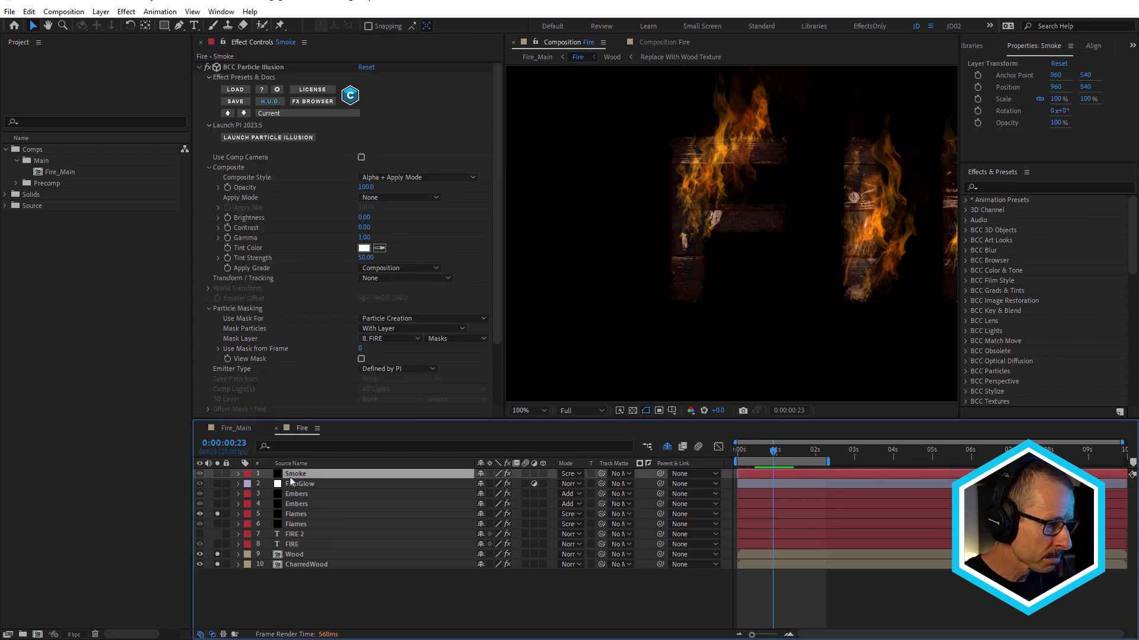
Solo the Smoke layer, keep its Mask Layer source on Masks, and scrub past one second.
left_click(218, 474)
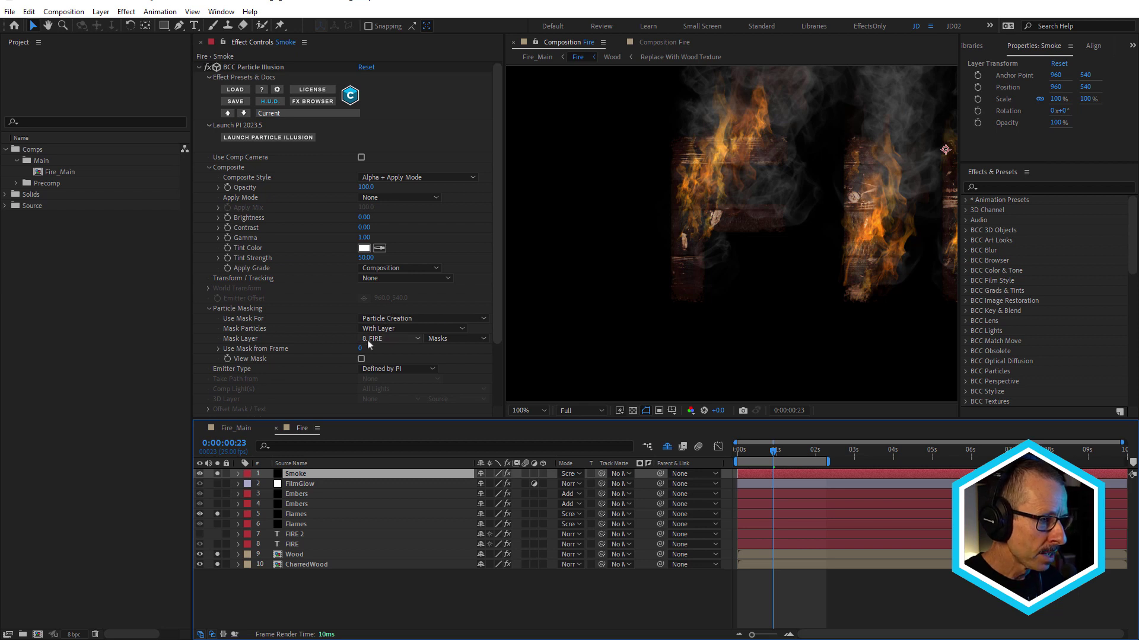
left_click(448, 342)
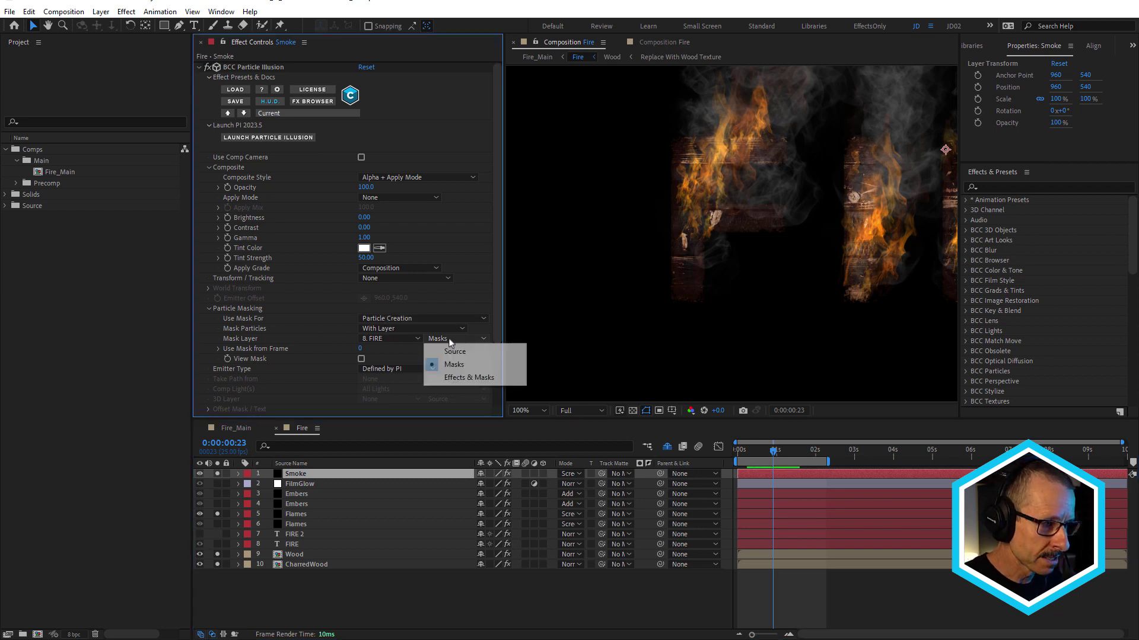
left_click(347, 336)
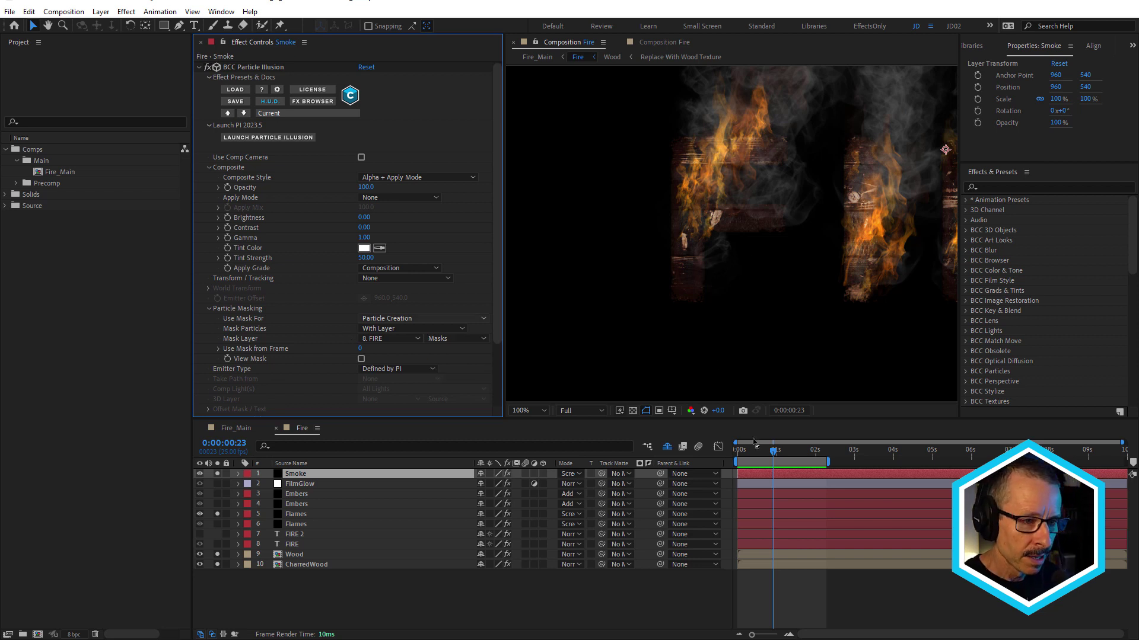
left_click_drag(749, 453, 768, 451)
scroll(698, 260, "up", 1)
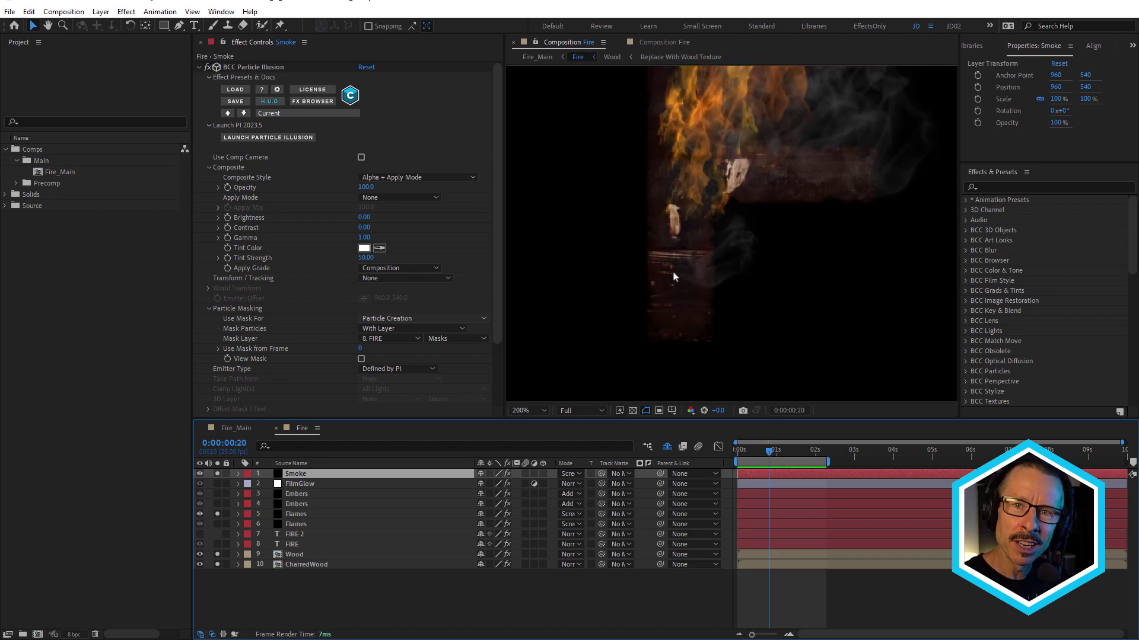
left_click_drag(761, 454, 787, 451)
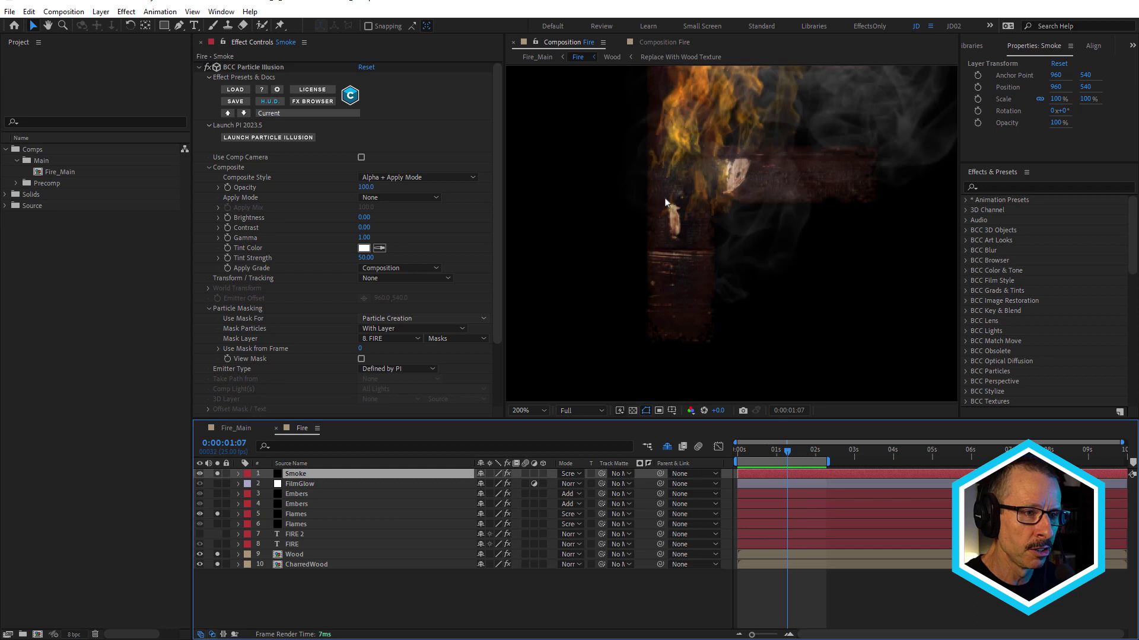
scroll(707, 230, "down", 2)
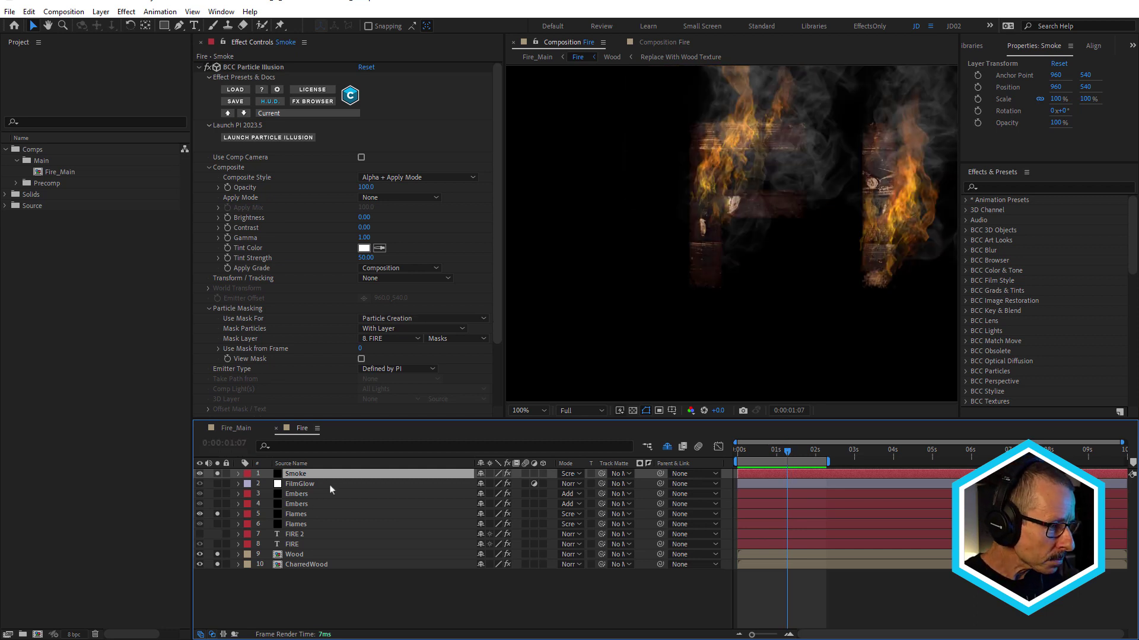
Solo the first Embers layer and scrub the opening frames to watch its sparks.
left_click(297, 504)
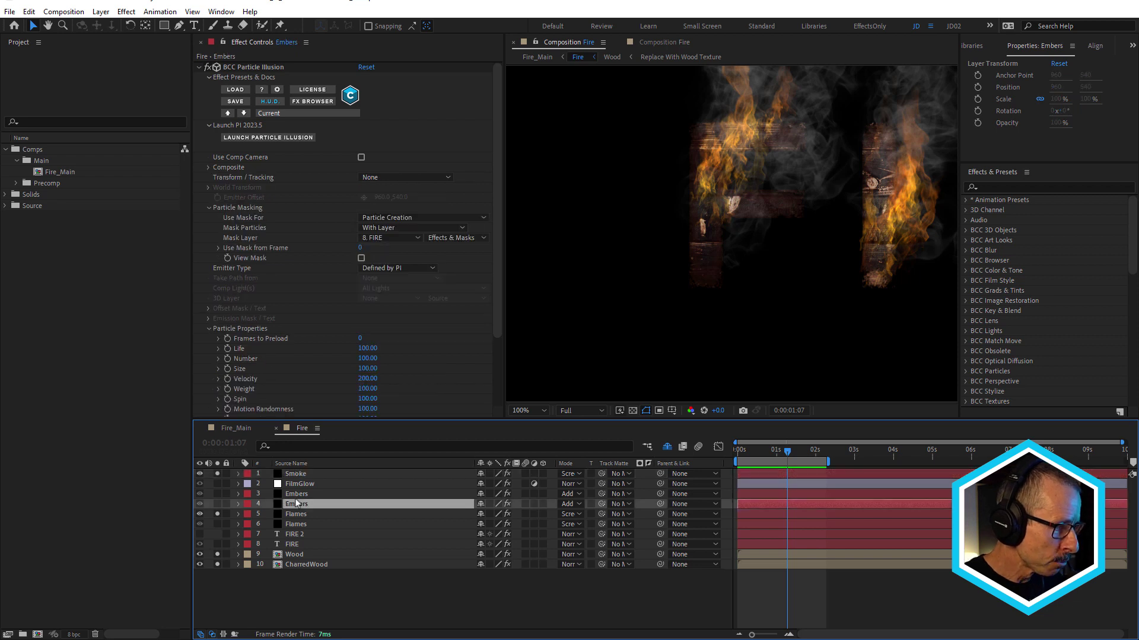
left_click(218, 504, "alt")
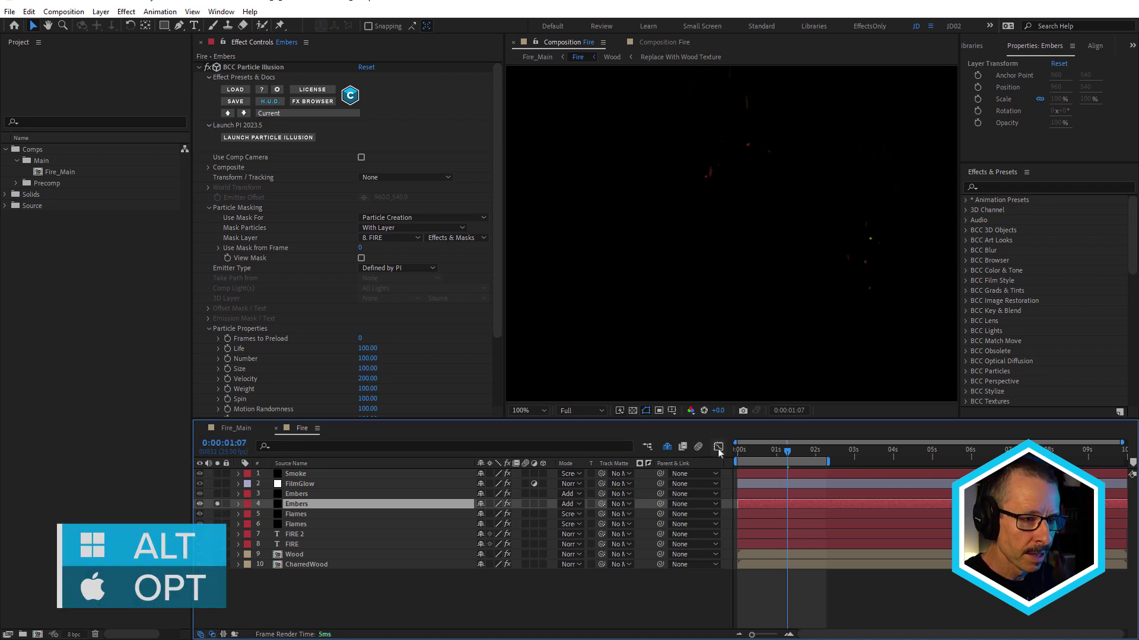
left_click(743, 450)
mouse_move(744, 454)
left_mouse_down()
mouse_move(769, 450)
mouse_move(751, 449)
left_mouse_up()
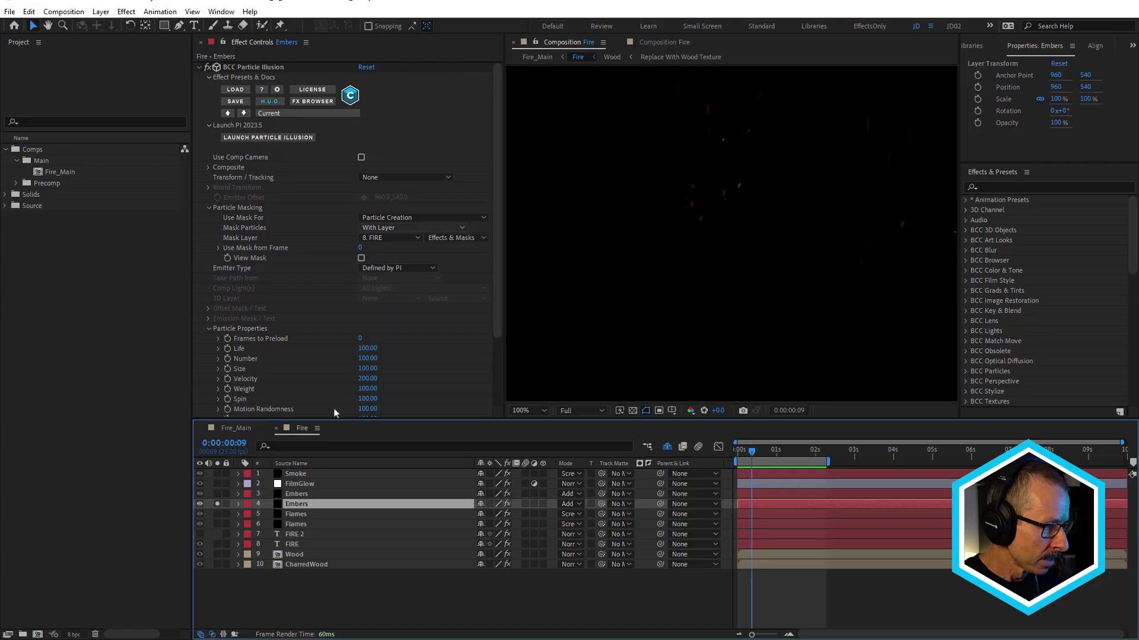
Add the second Embers, Wood and CharredWood layers to the solo preview and scrub.
left_click(292, 496)
left_click(217, 494)
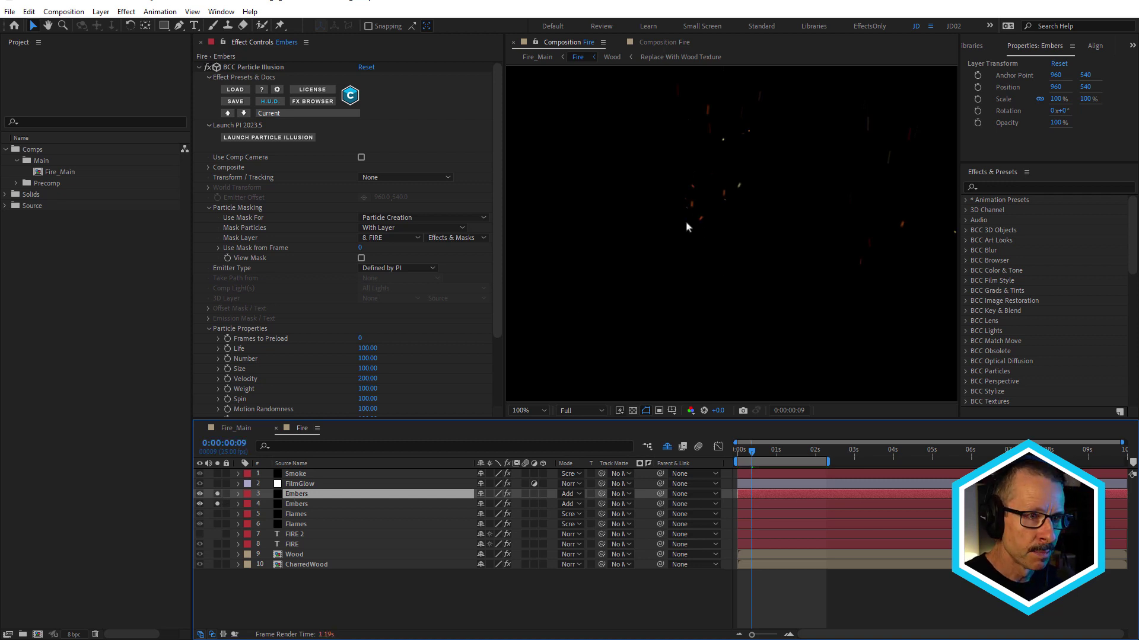
left_click_drag(218, 555, 218, 565)
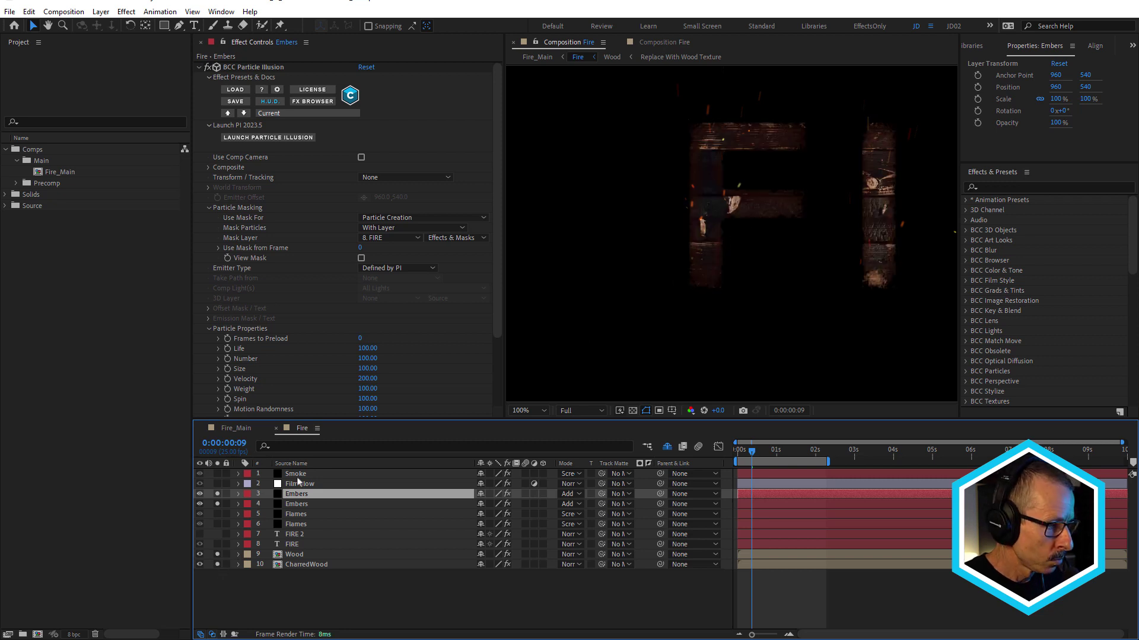
mouse_move(759, 453)
left_mouse_down()
mouse_move(768, 454)
mouse_move(754, 460)
left_mouse_up()
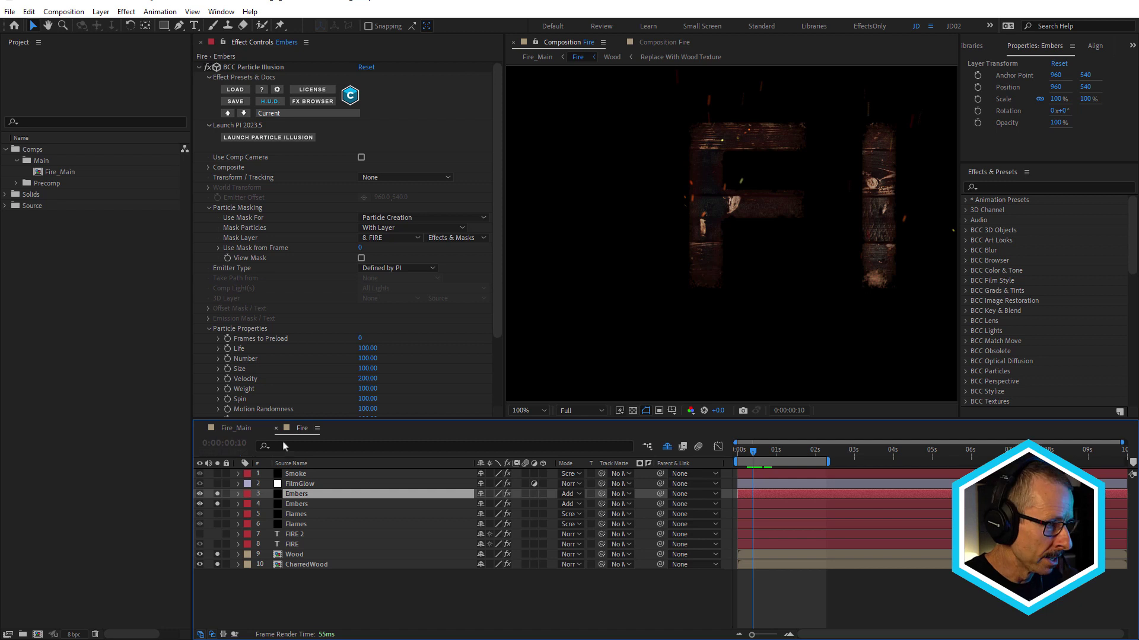
left_click(297, 544)
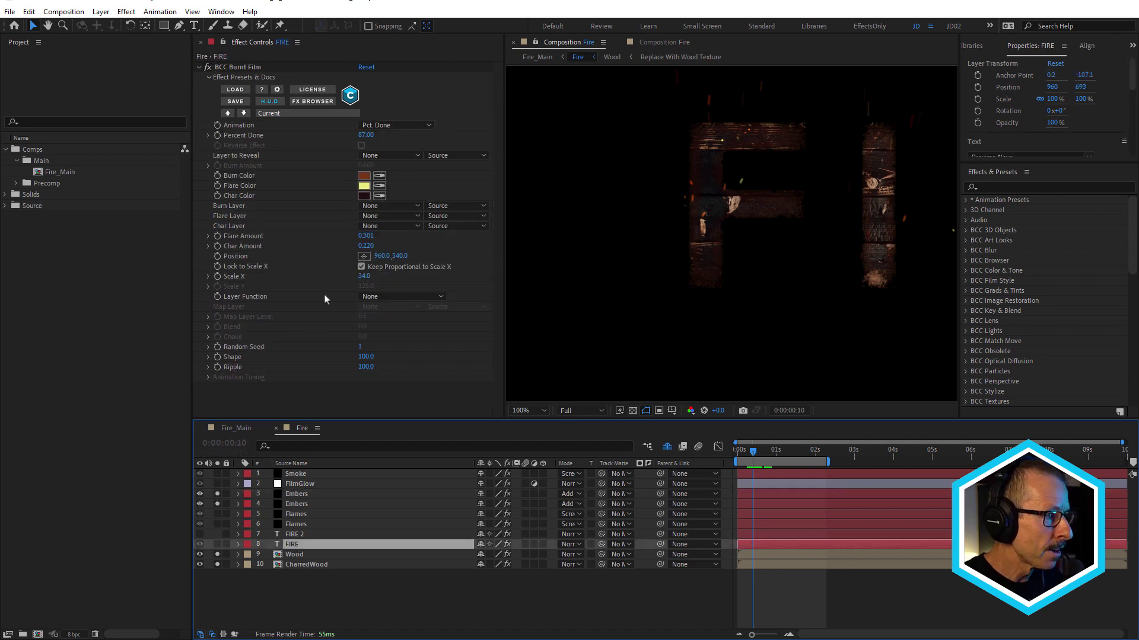
Lower FIRE's Burnt Film value and add Smoke and Flames back into the solo preview.
left_click_drag(366, 135, 352, 135)
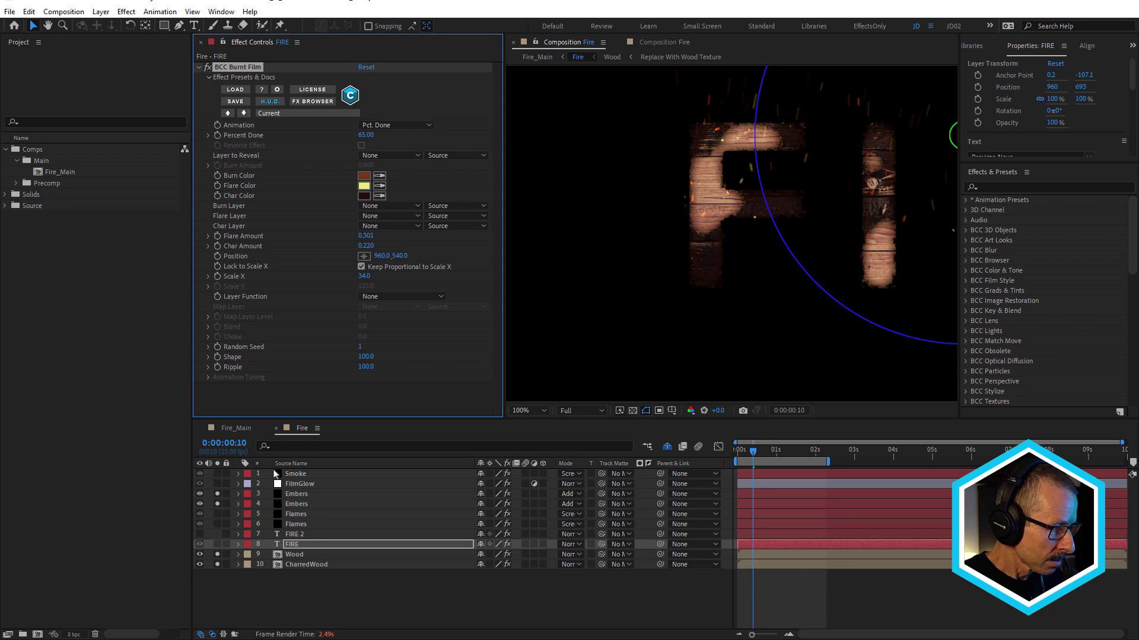
left_click(218, 474)
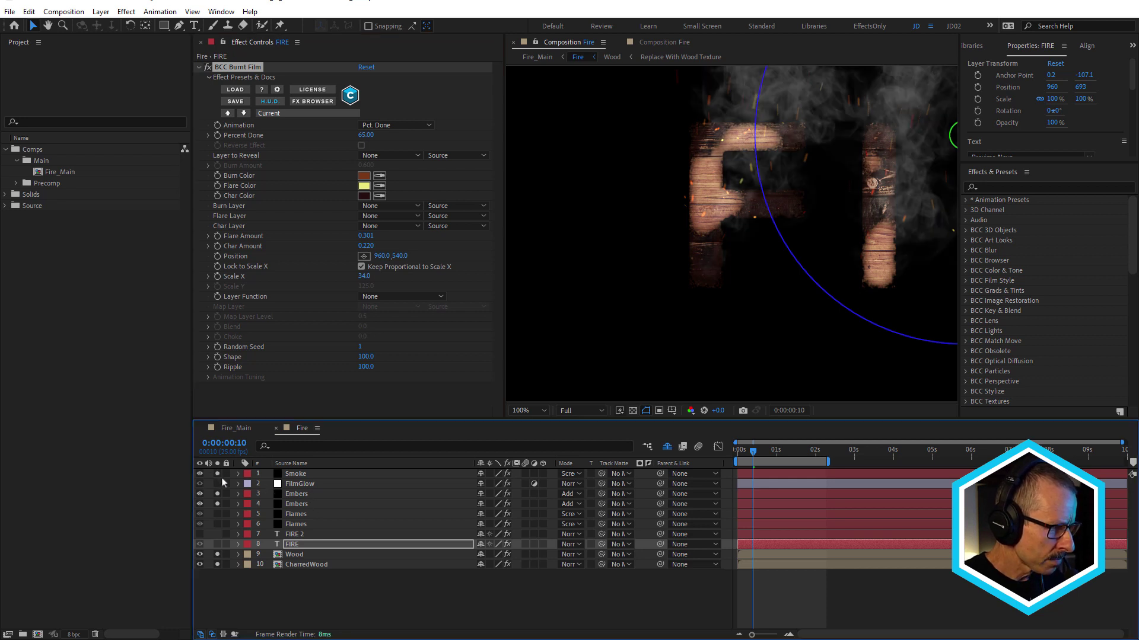
left_click(219, 514)
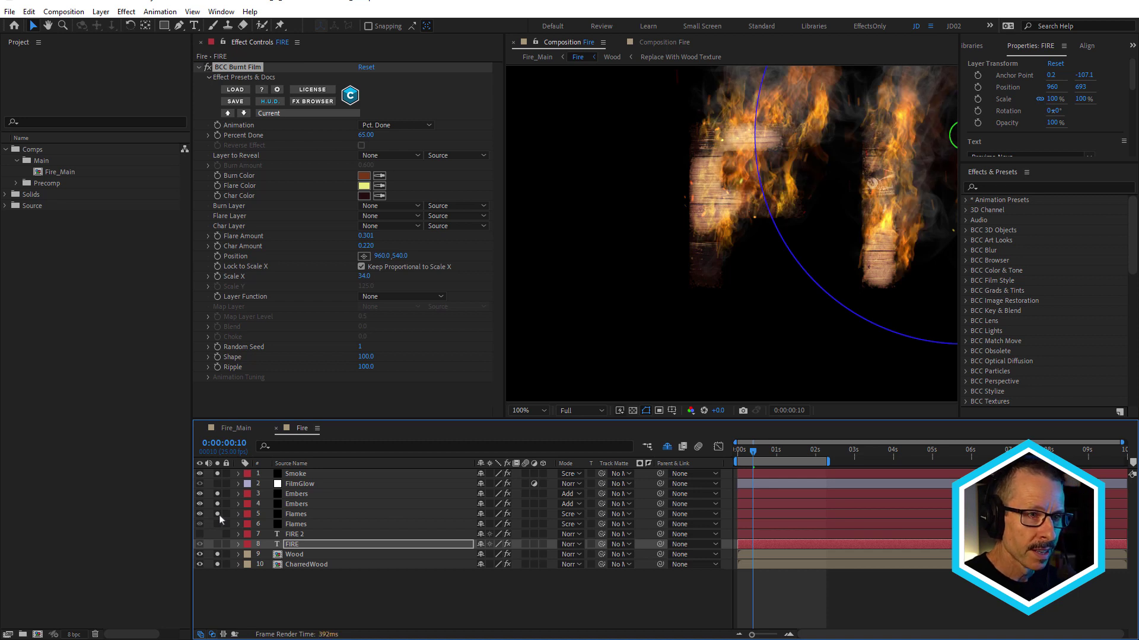
scroll(710, 214, "down", 2)
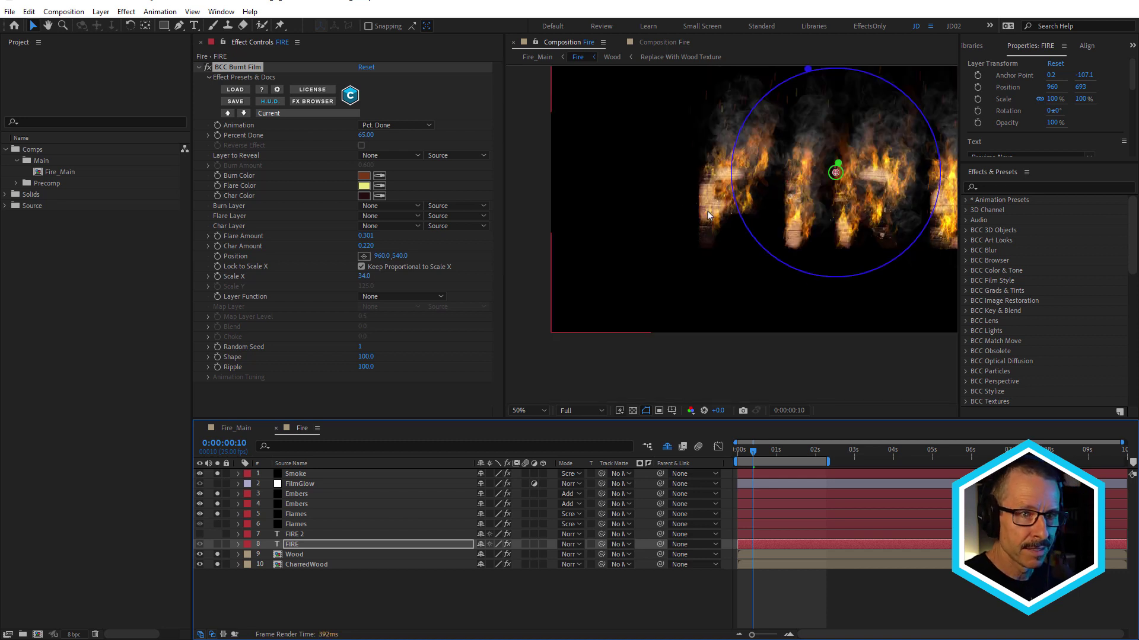
scroll(826, 193, "up", 2)
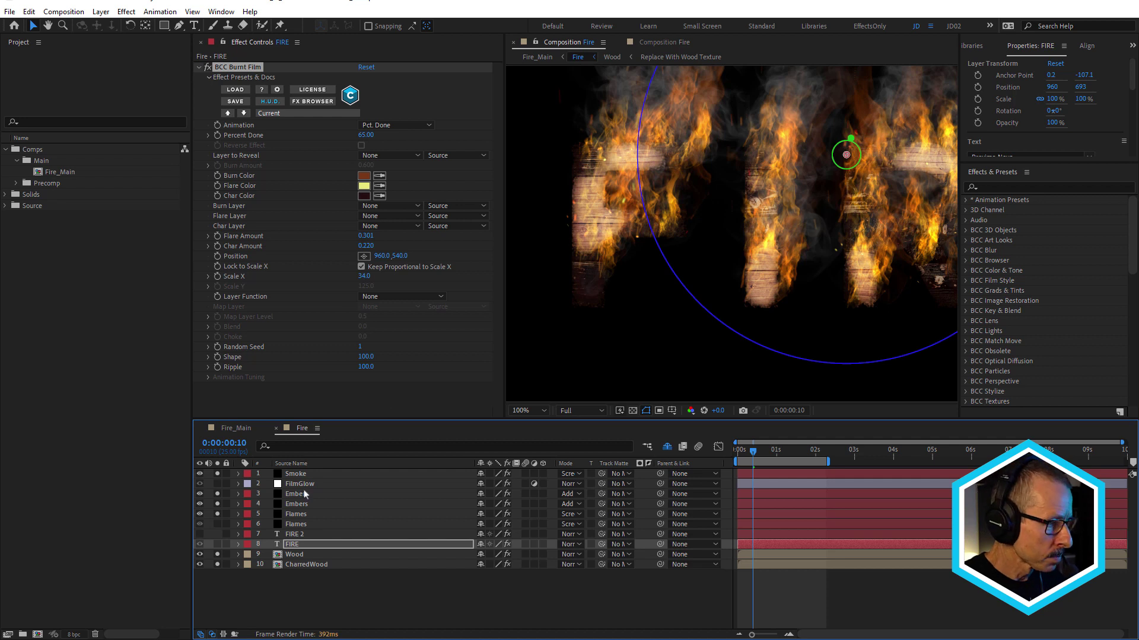
left_click(297, 525)
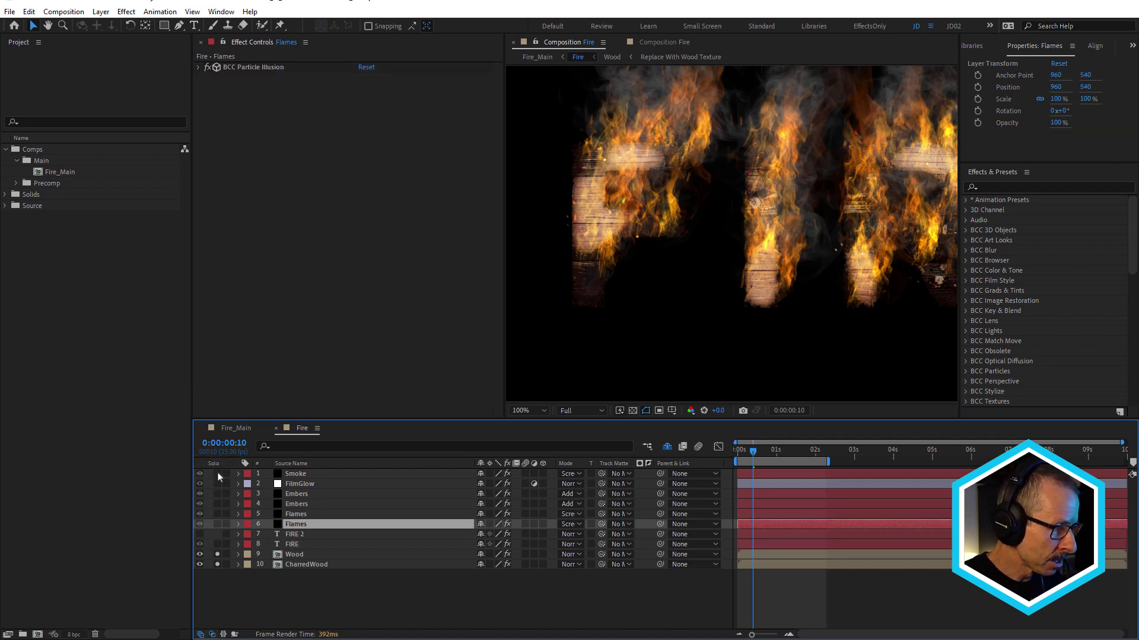
Solo Flames and keep its Particle Illusion mask use on Render Mask, Standard.
left_click(217, 524)
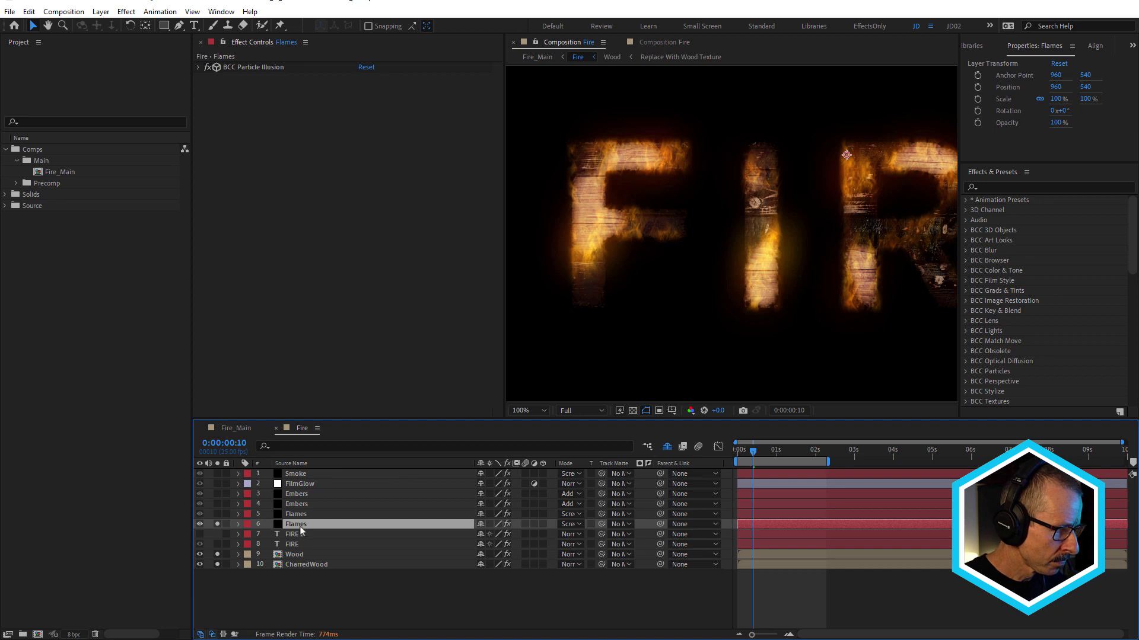
left_click(197, 69)
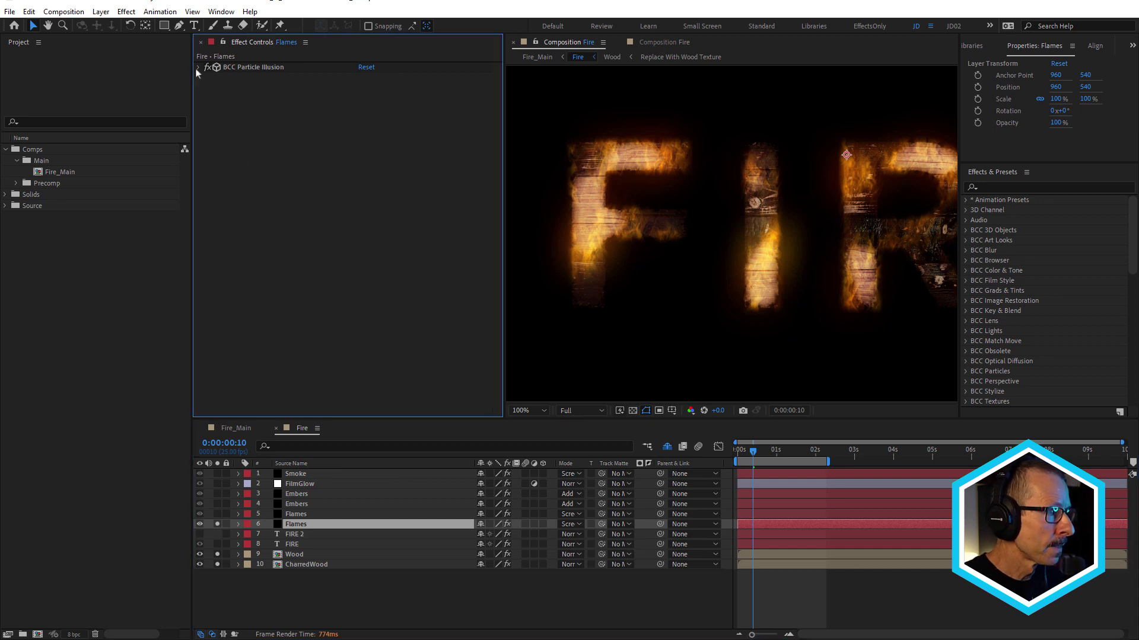
left_click(388, 217)
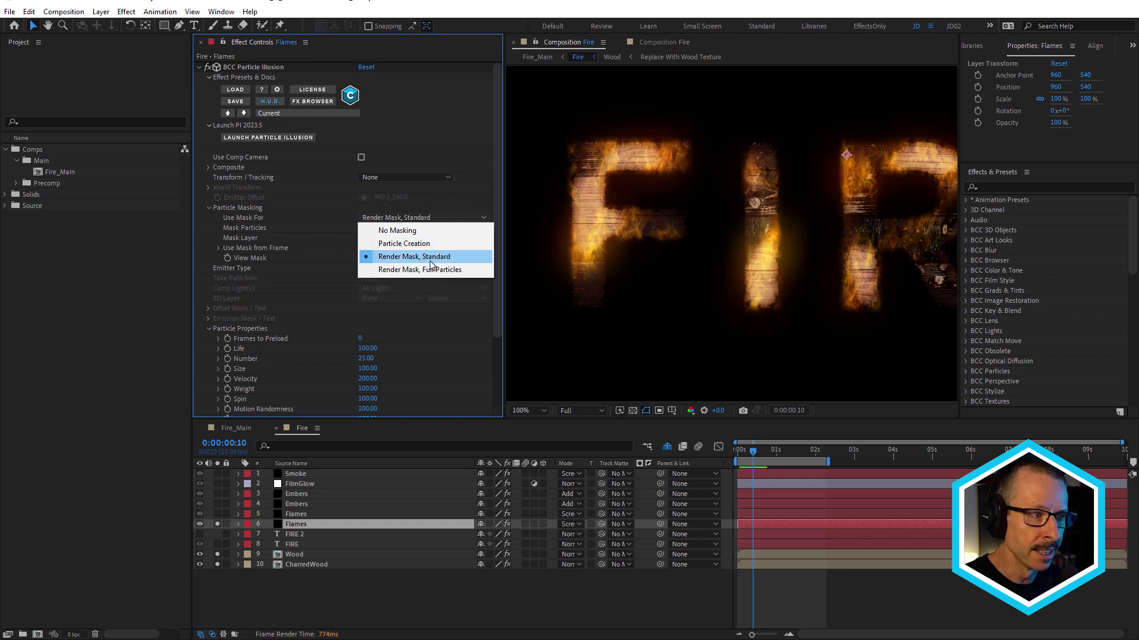
left_click(429, 259)
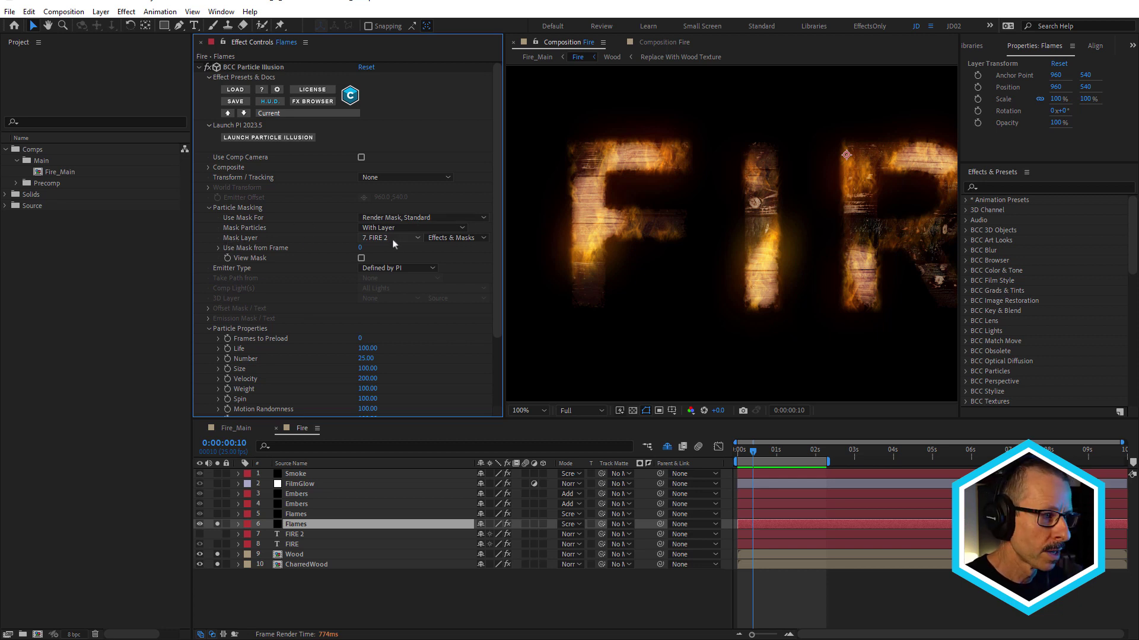
left_click(300, 535)
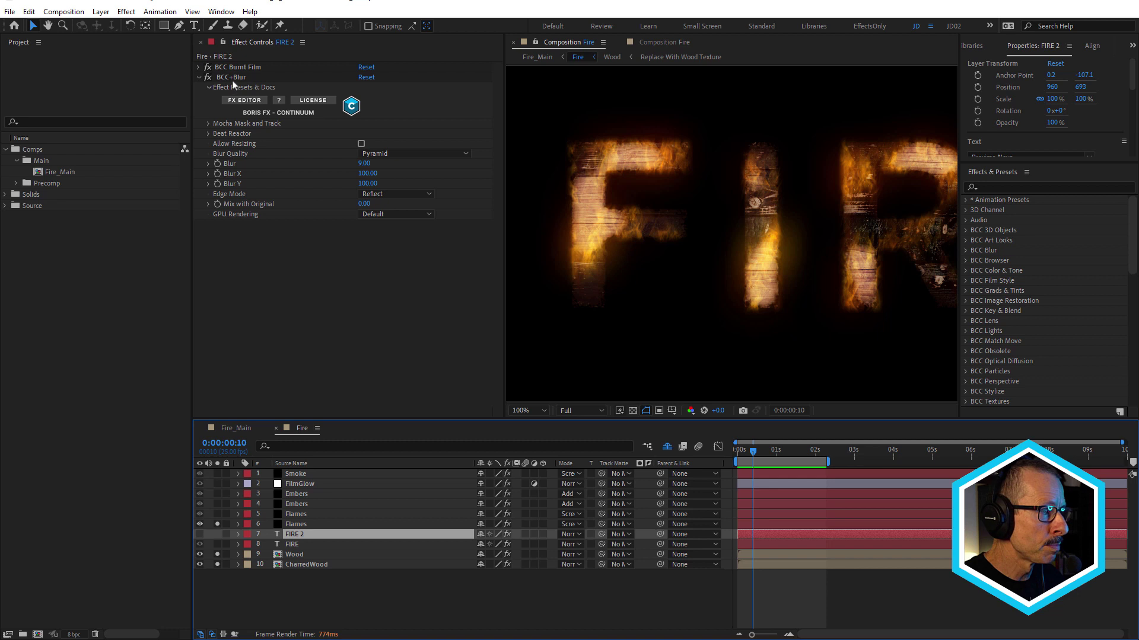
Briefly solo FIRE 2 to view the blurred text, then re-isolate the Flames layer.
left_click(217, 534)
left_click(217, 525)
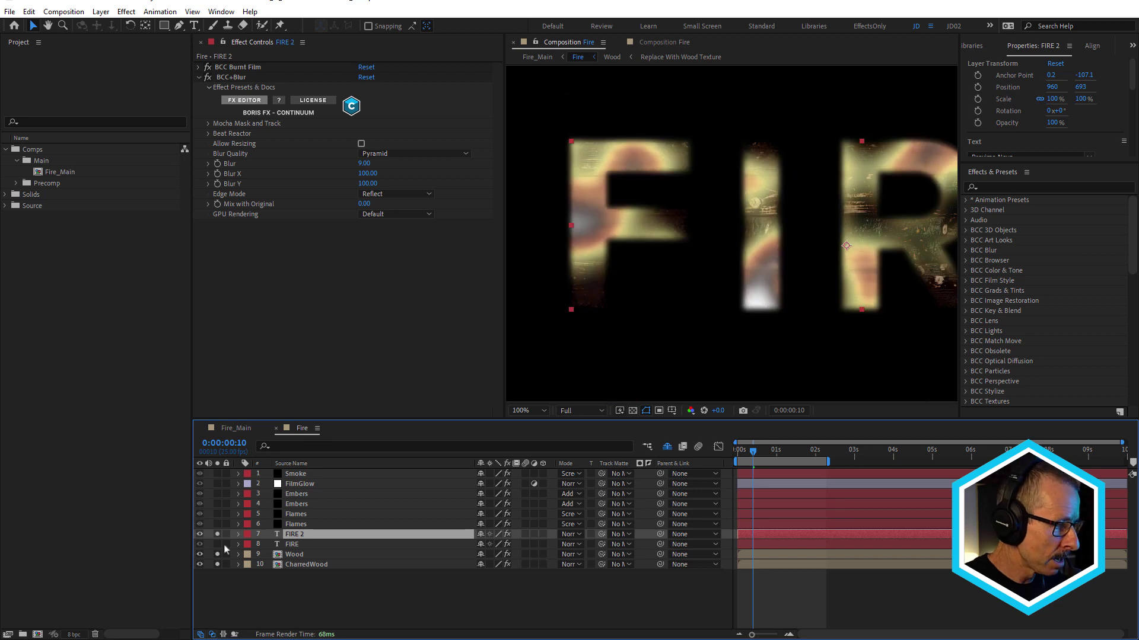
left_click(217, 534)
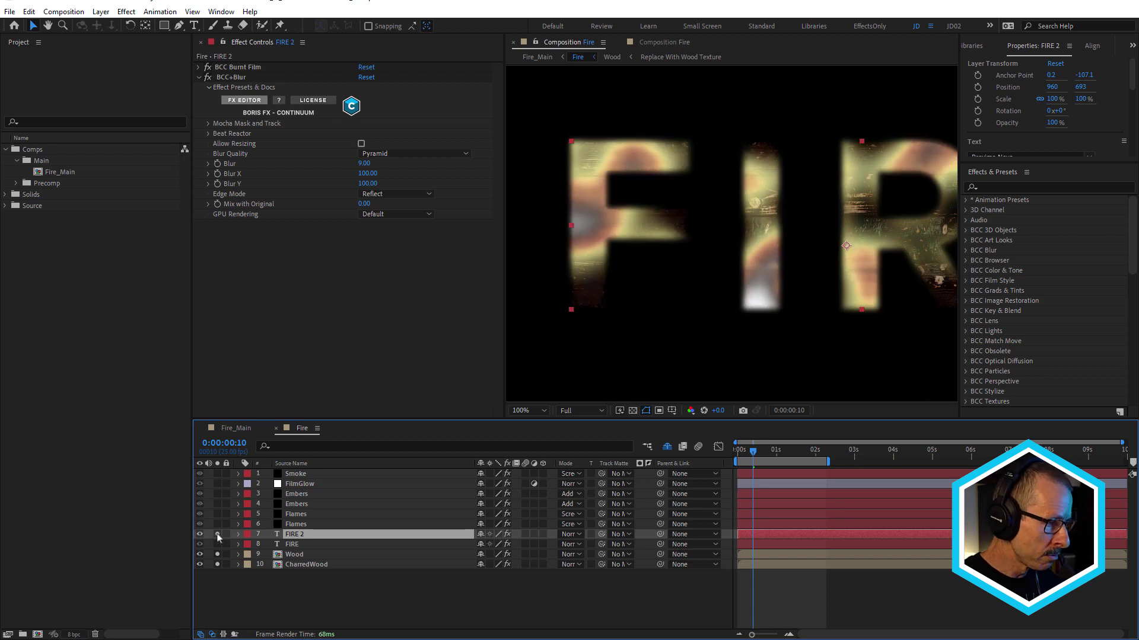
left_click(294, 544)
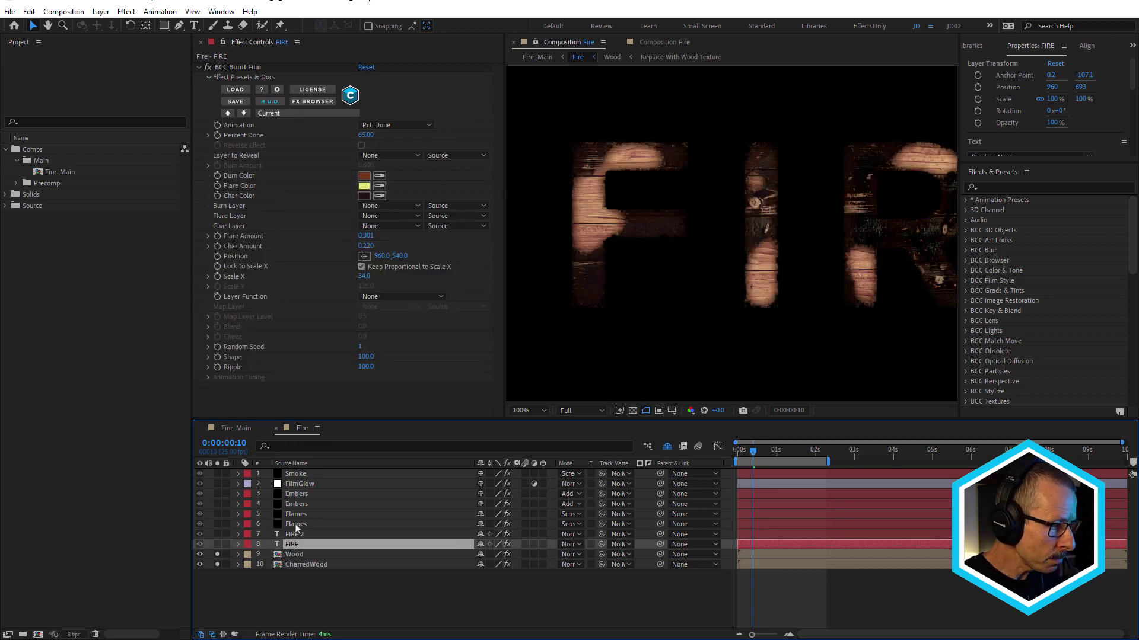
left_click(217, 524)
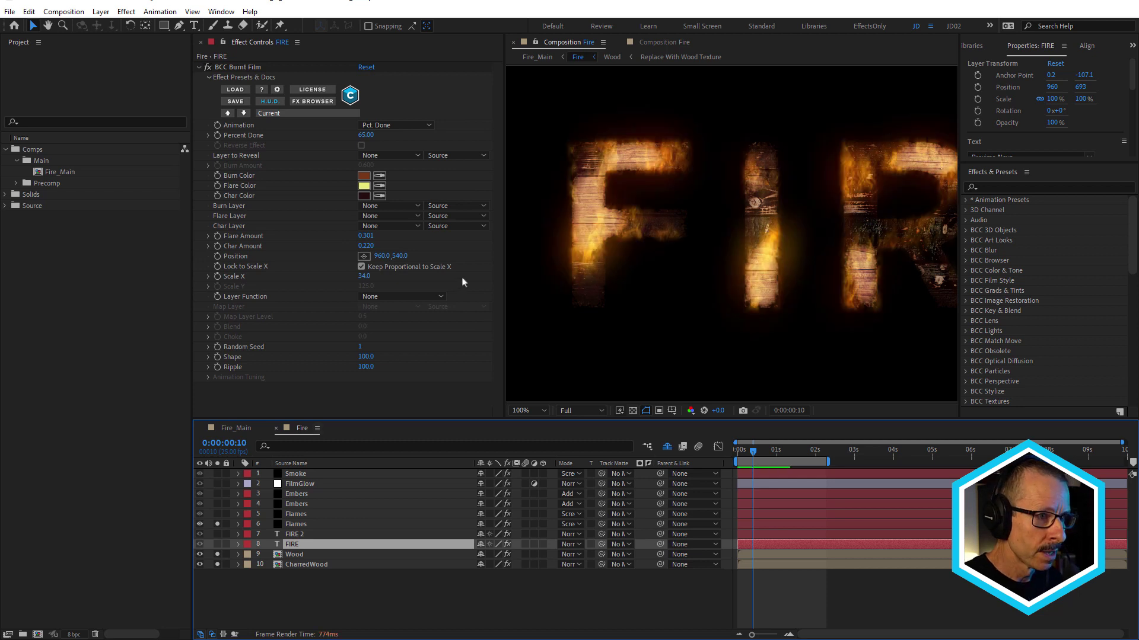
left_click(301, 524)
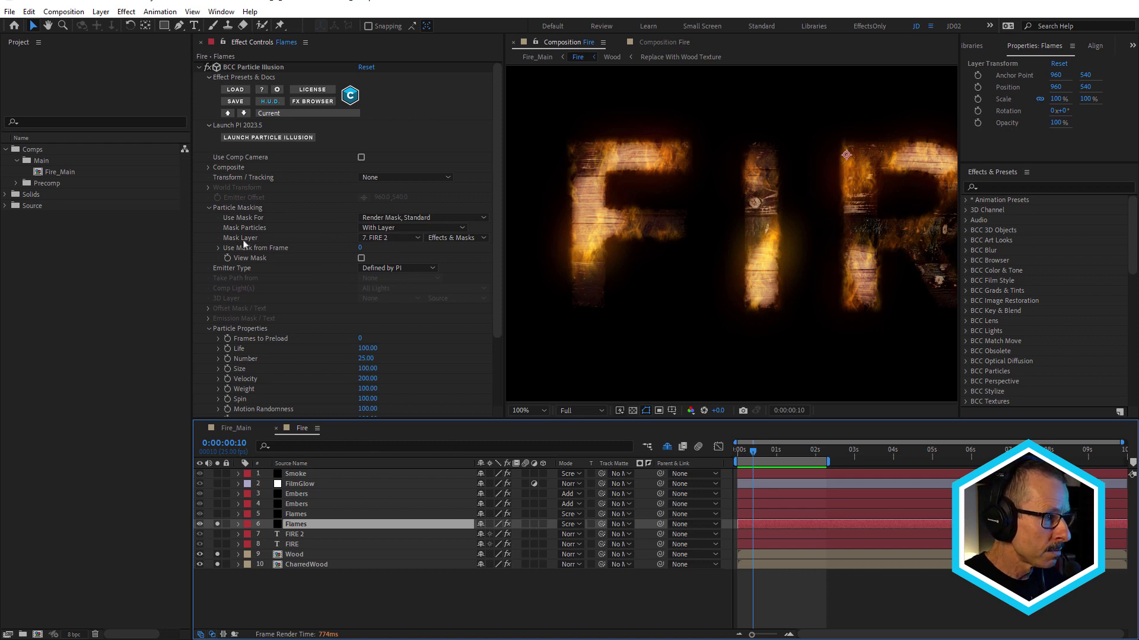
Set the Flames particle Mask Layer to 8. FIRE with Render Mask, Full Particles.
left_click(392, 238)
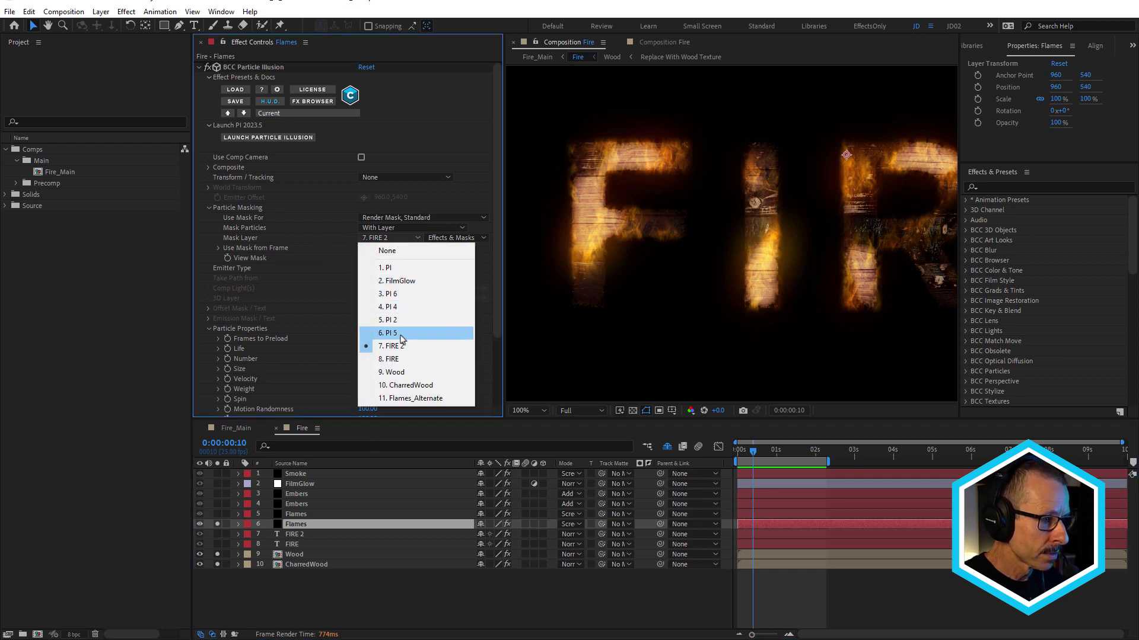
left_click(406, 359)
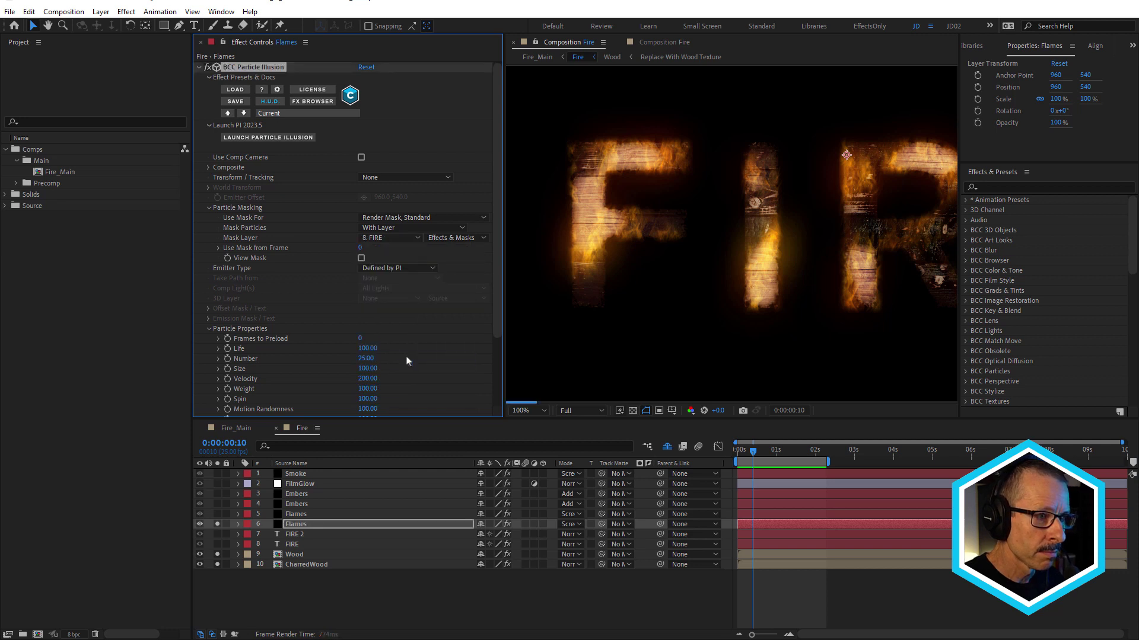
scroll(574, 230, "up", 5)
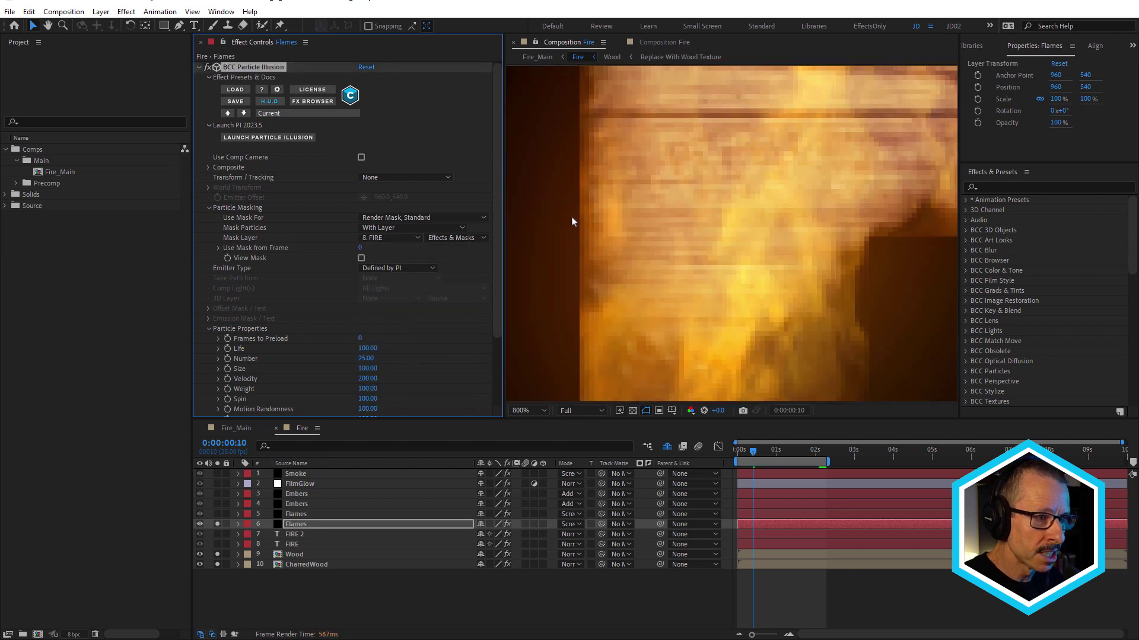
scroll(579, 230, "down", 1)
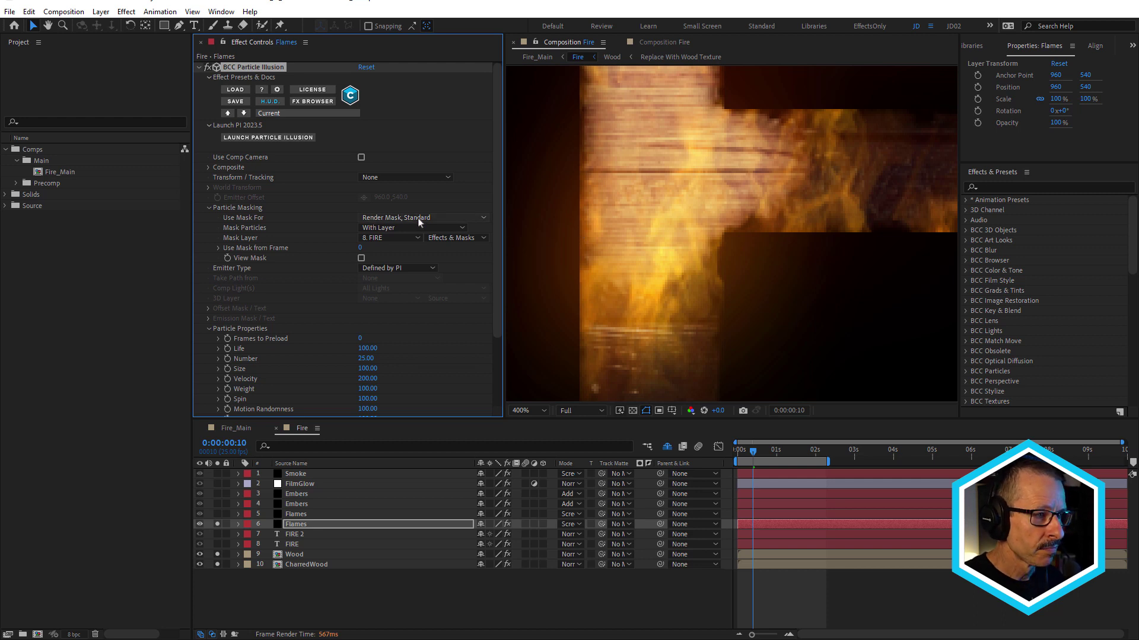
scroll(616, 203, "down", 1)
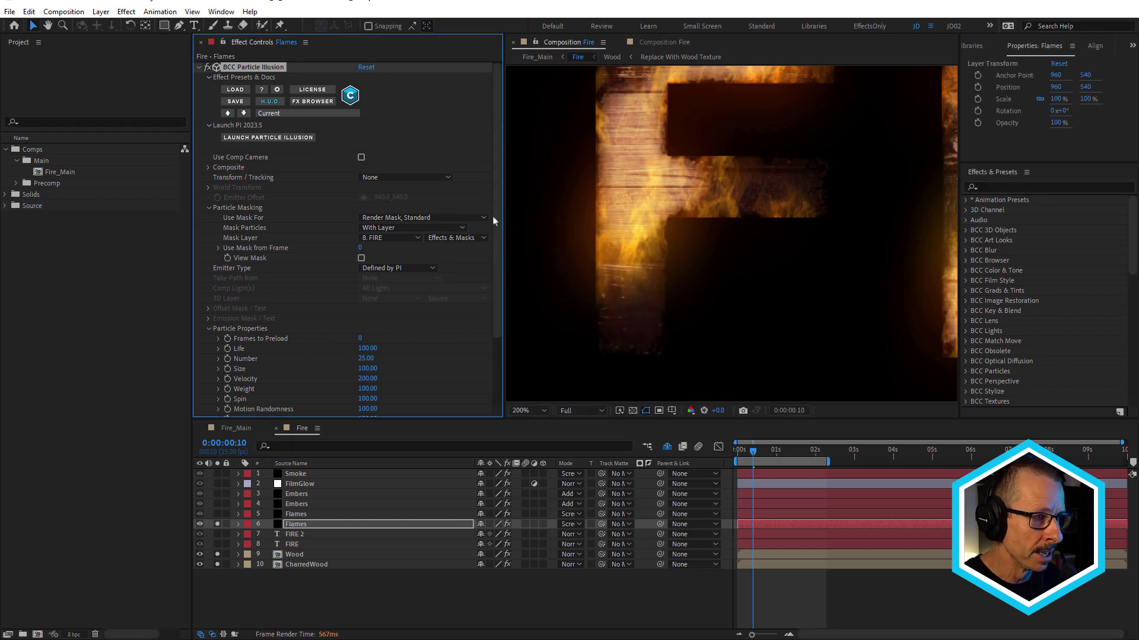
left_click(413, 219)
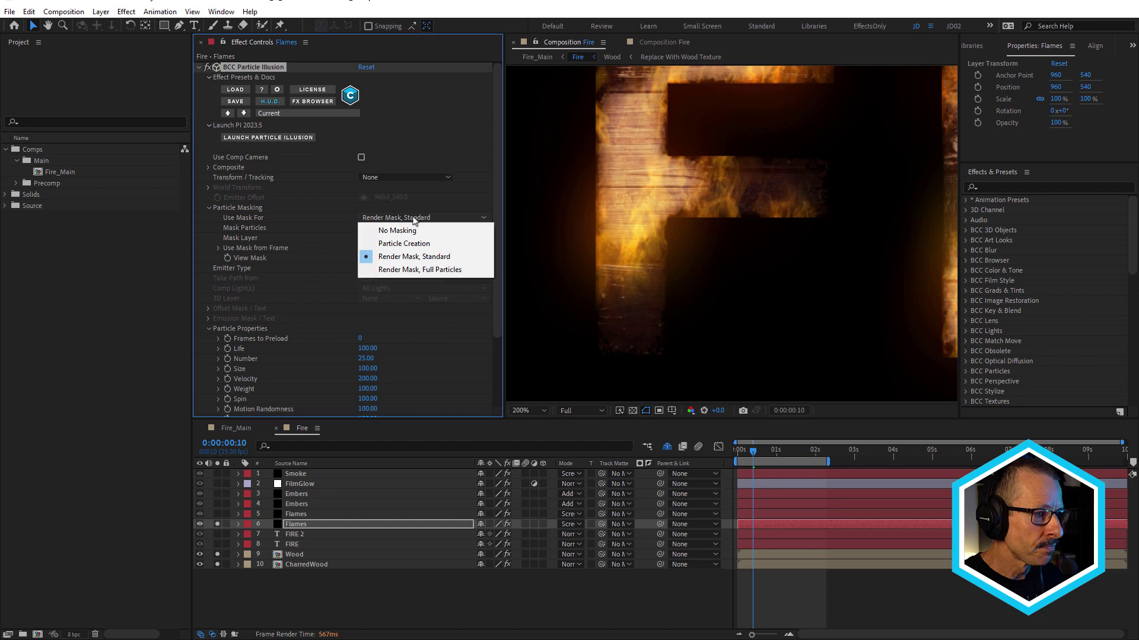
left_click(431, 271)
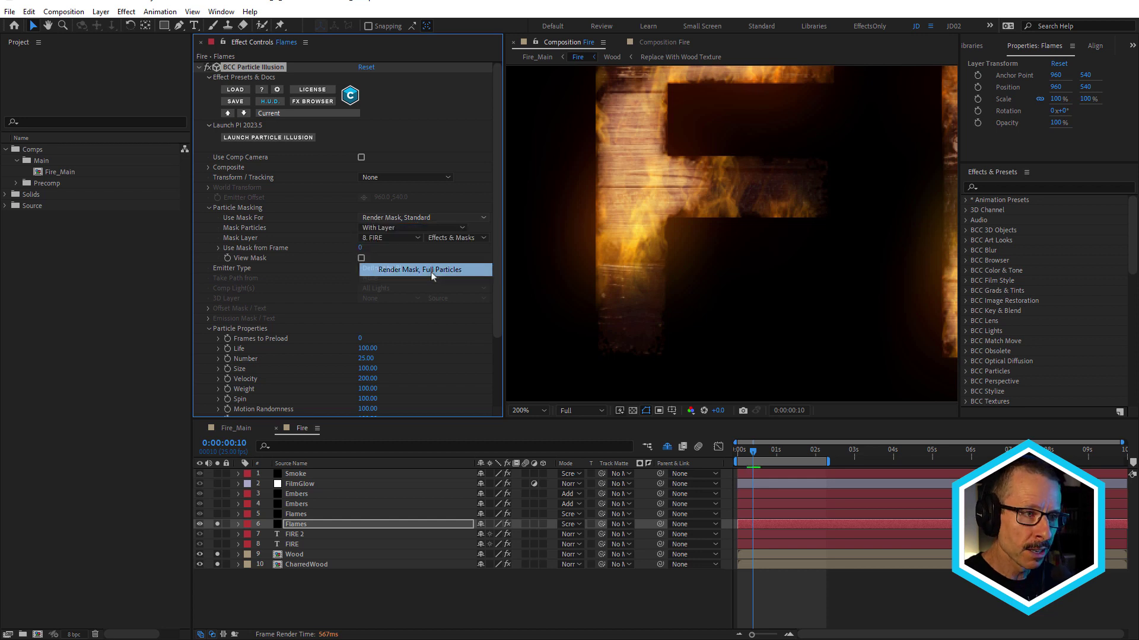
scroll(633, 201, "down", 1)
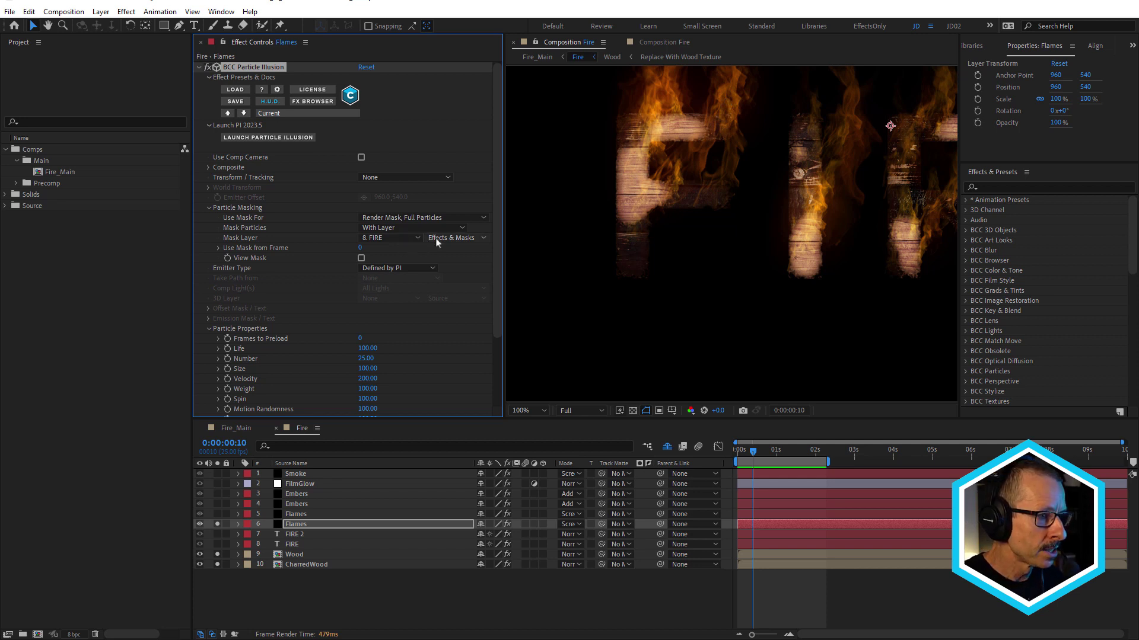
Switch the Flames particle mask back to FIRE 2 with Render Mask, Standard.
left_click(403, 237)
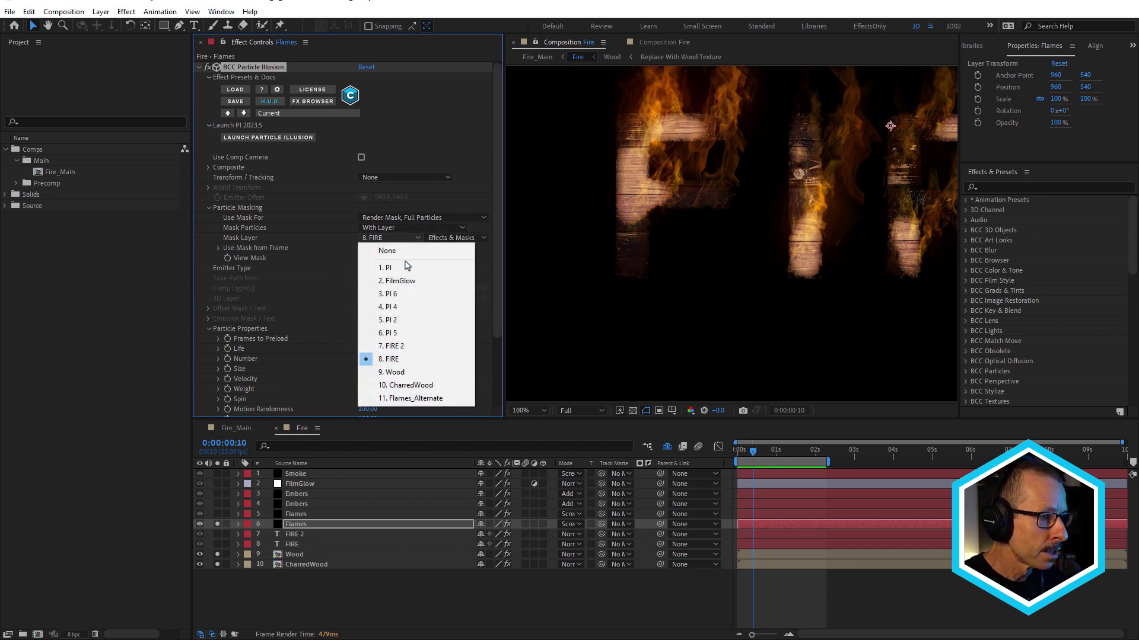
left_click(396, 345)
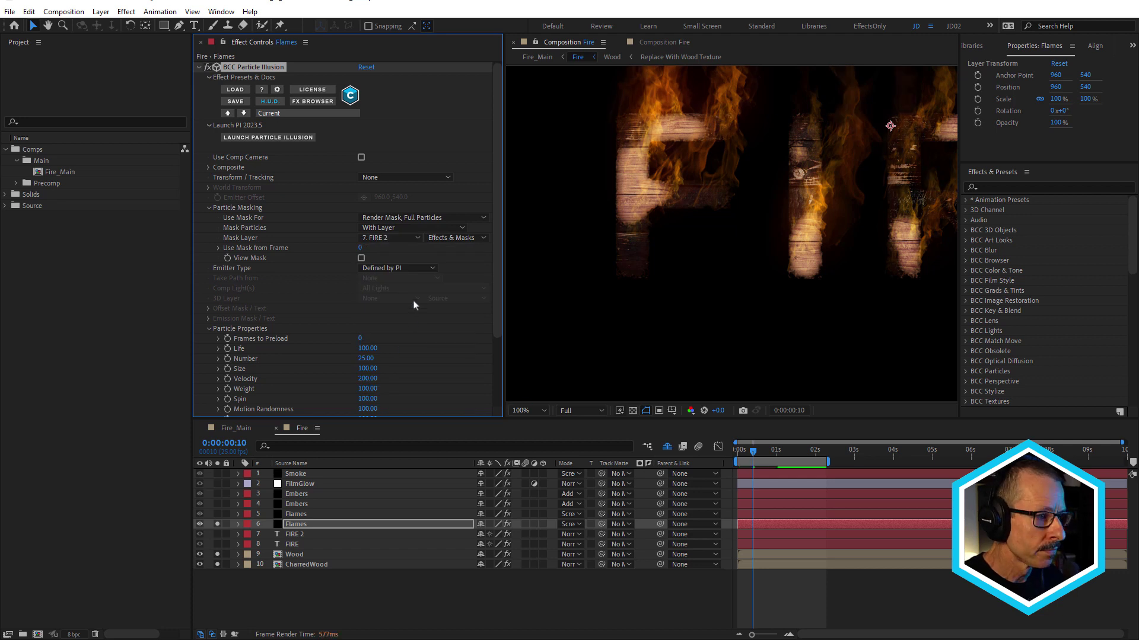
left_click(447, 237)
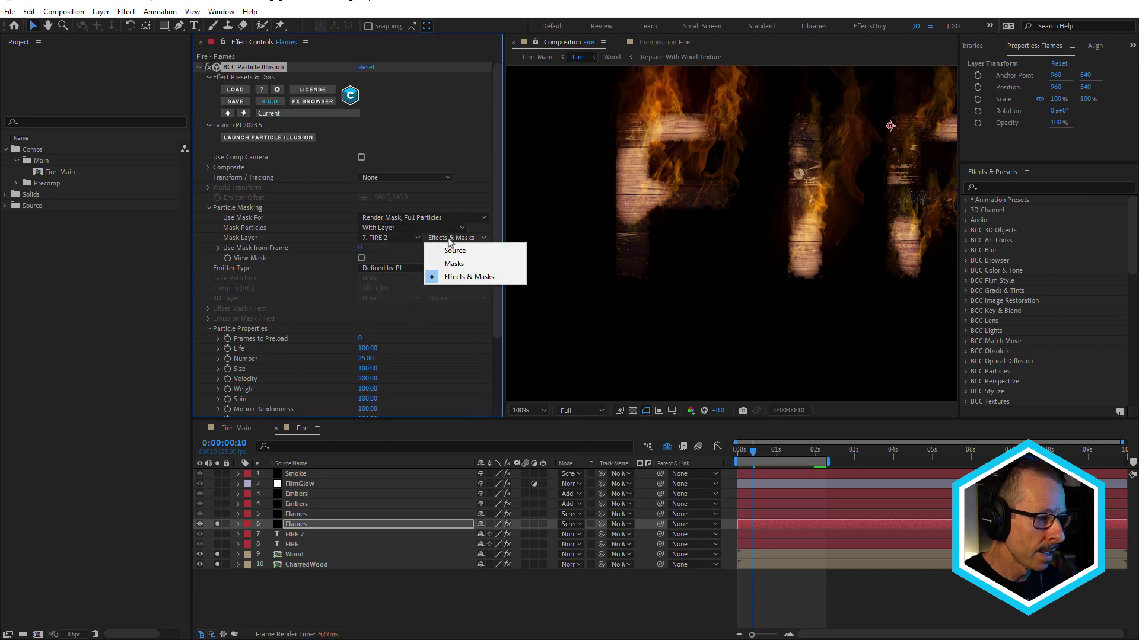
left_click(421, 218)
left_click(435, 254)
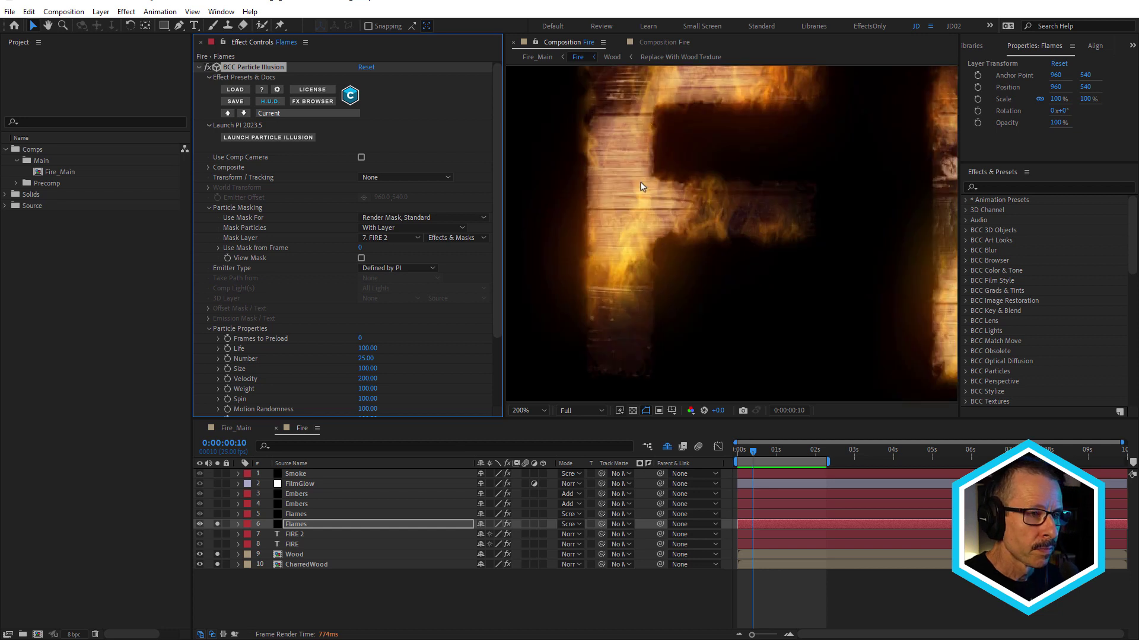
Solo the other Flames layer and toggle layer 6 Flames repeatedly to compare the fire.
left_click(217, 514)
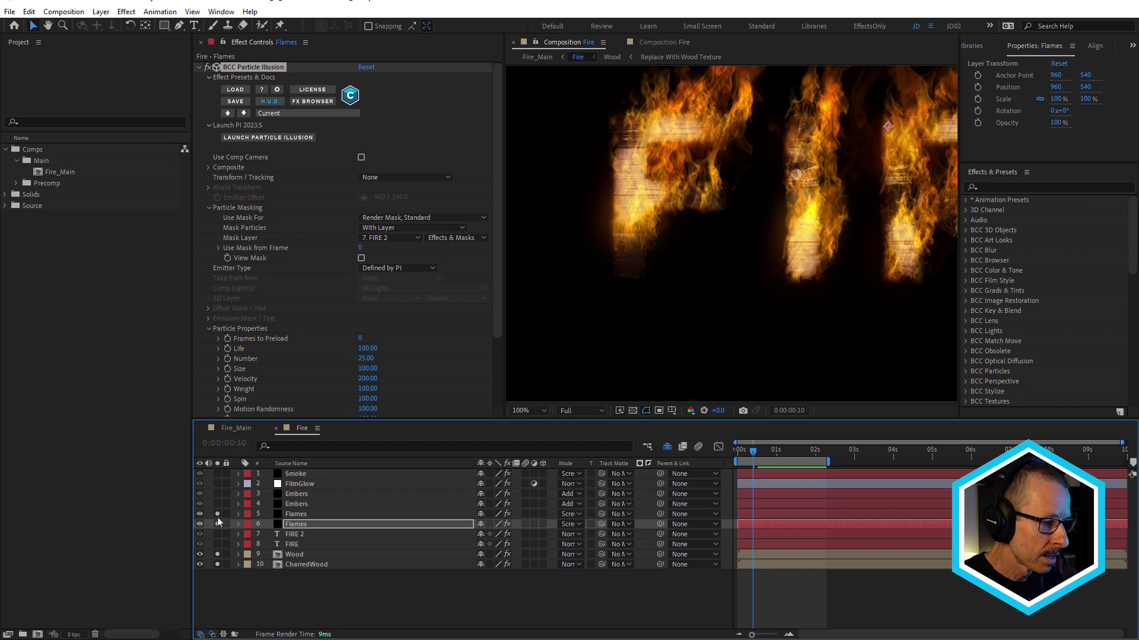
left_click(217, 523)
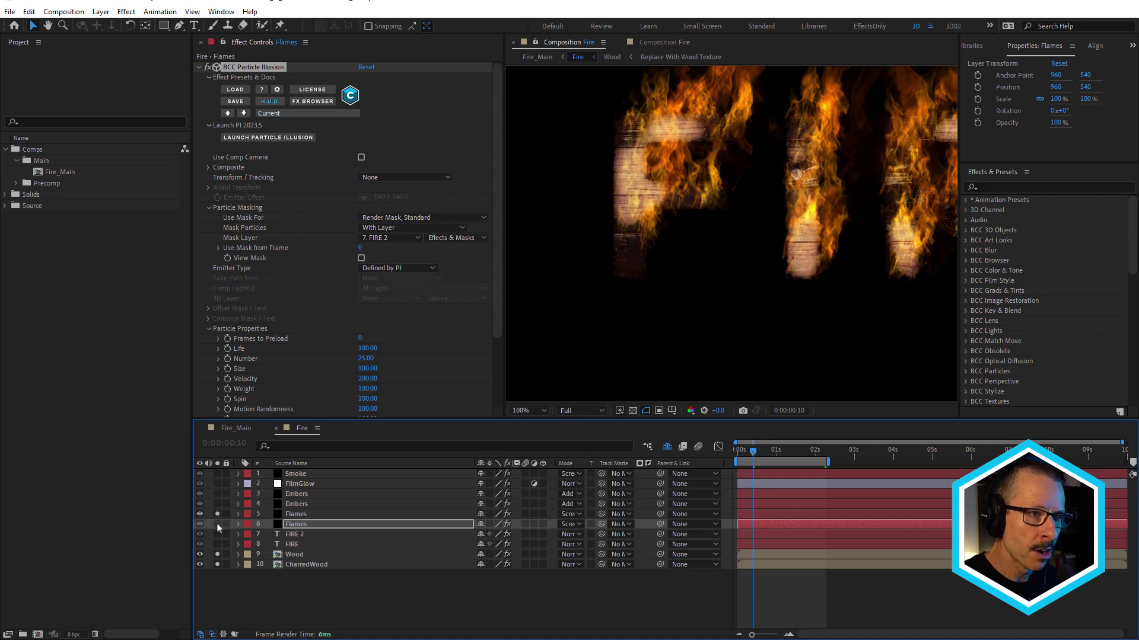
left_click(217, 524)
left_click(217, 524)
left_click(217, 524)
left_click(218, 524)
left_click(217, 524)
left_click(217, 524)
left_click(217, 524)
scroll(605, 214, "up", 5)
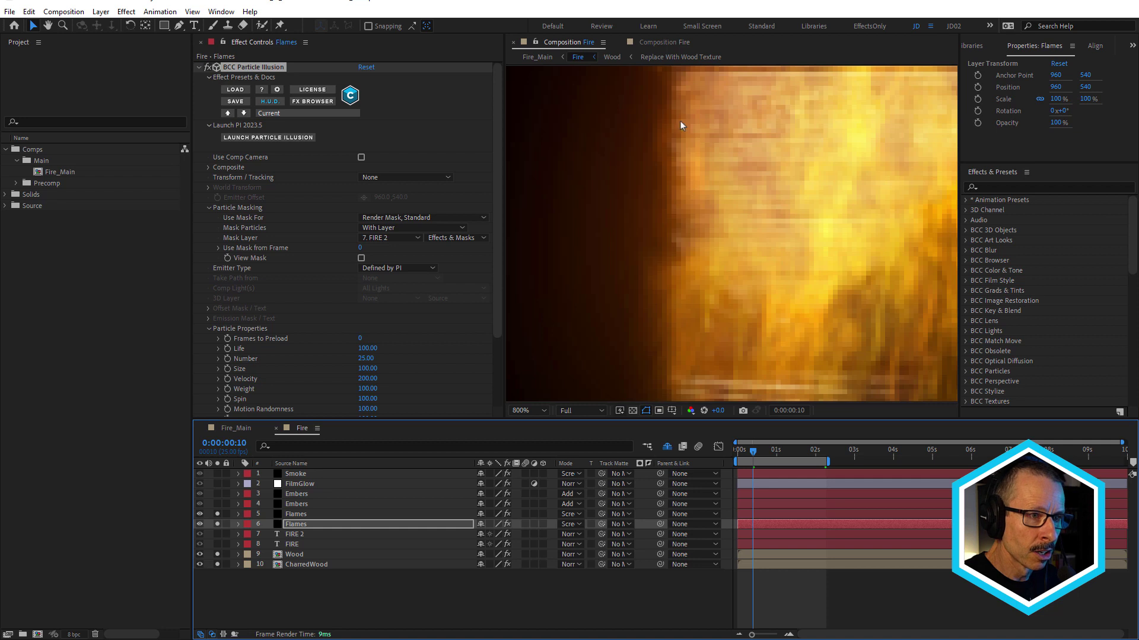
scroll(648, 173, "down", 5)
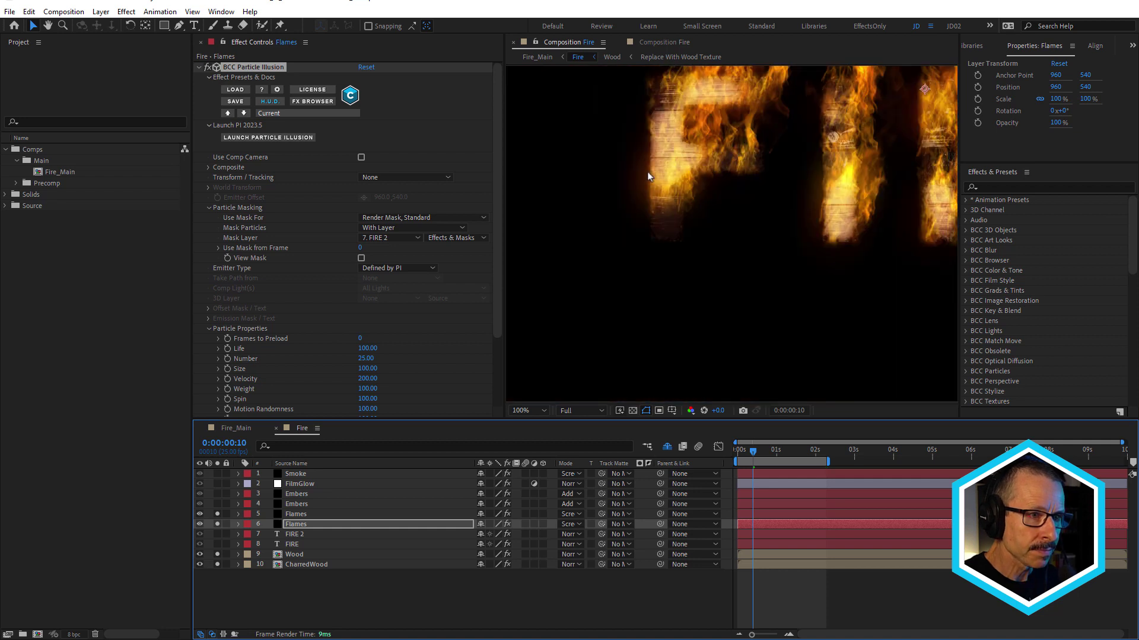
Unsolo layer 5 Flames, keeping layer 6 Flames masked with Render Mask, Standard.
left_click(302, 524)
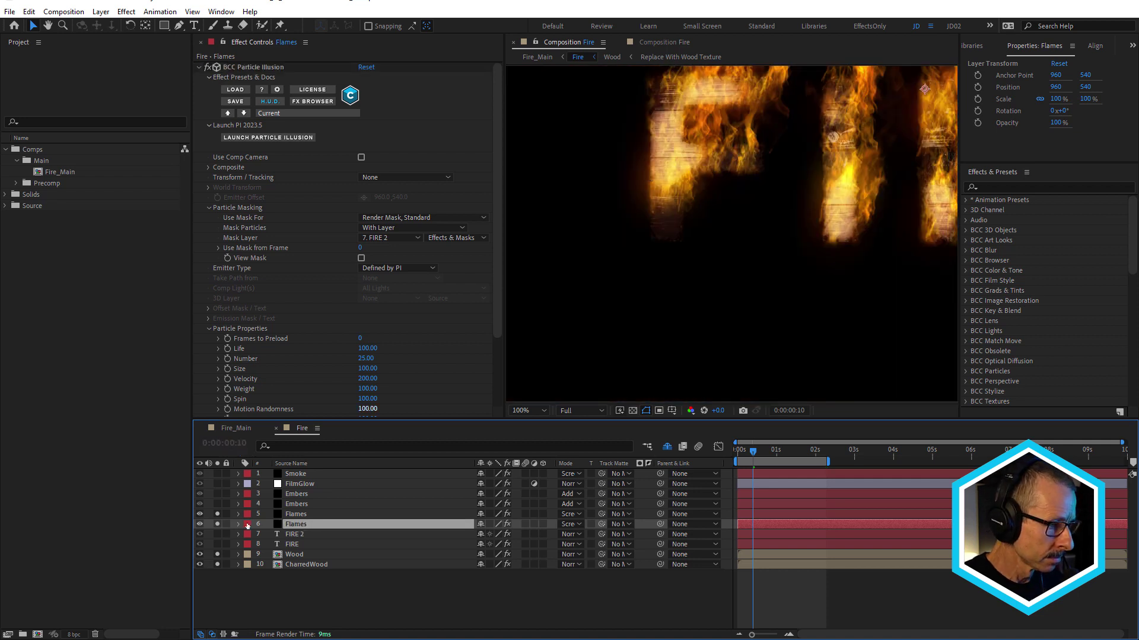
left_click(217, 515)
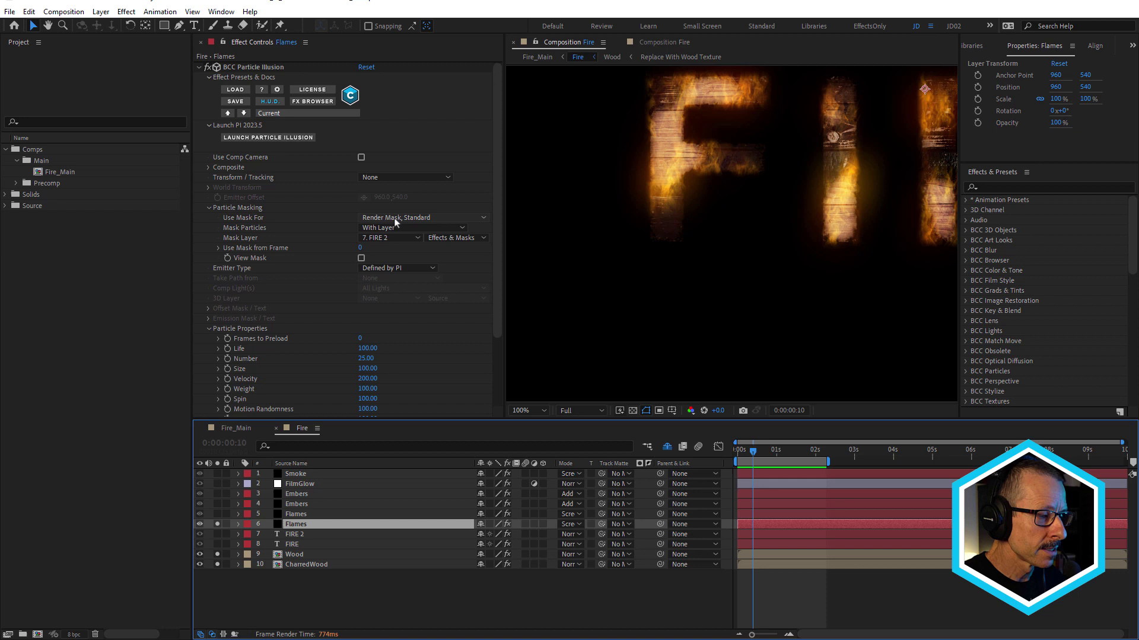
left_click(432, 217)
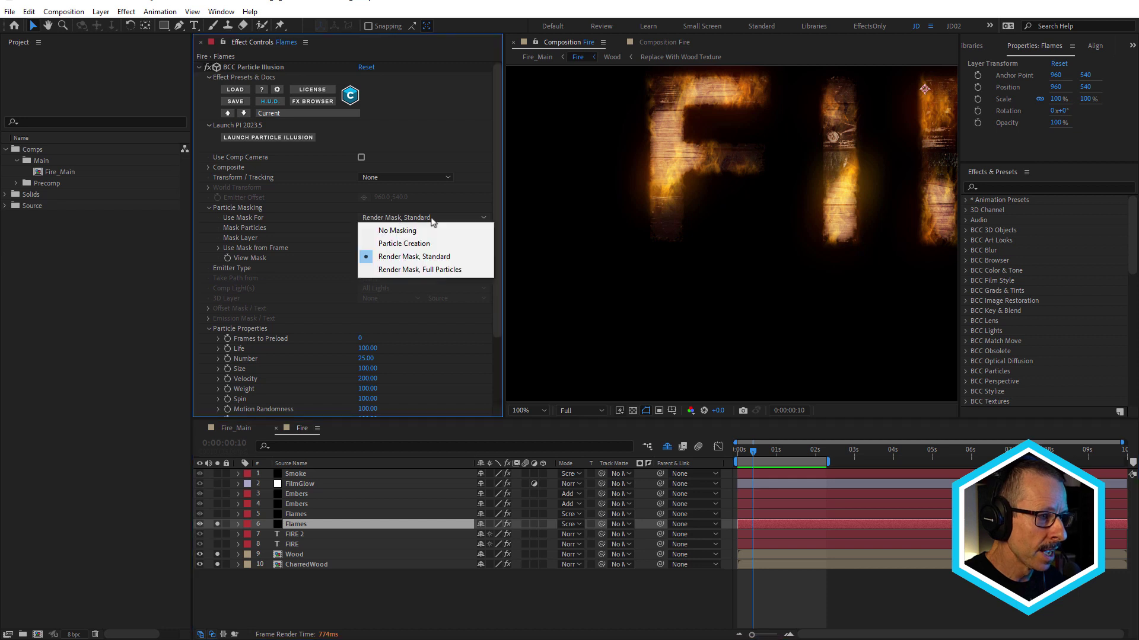
left_click(456, 198)
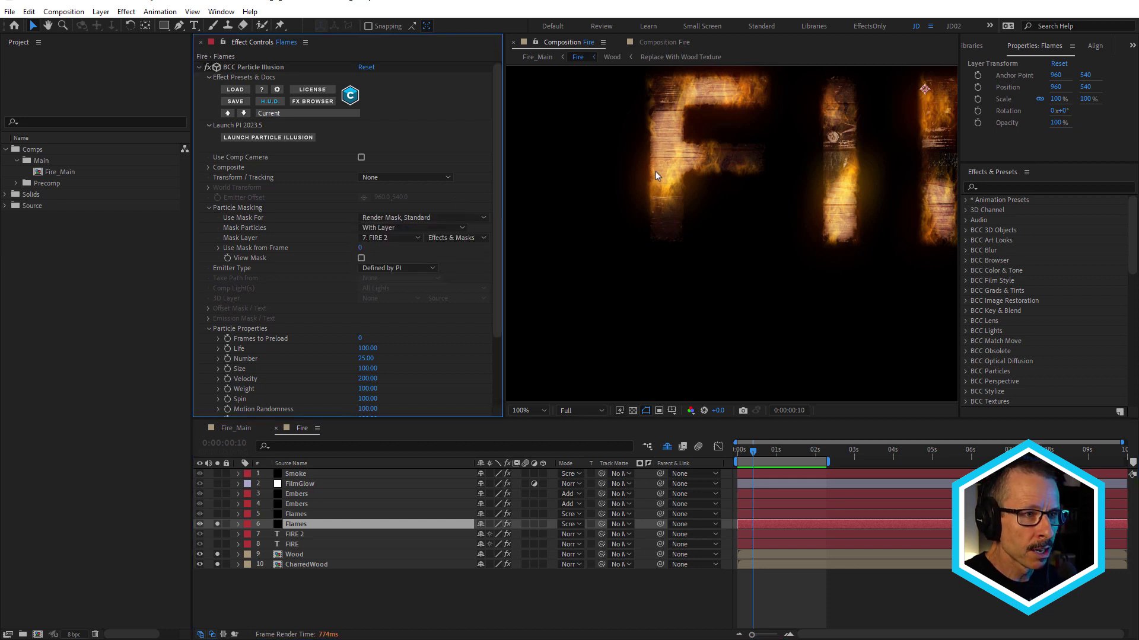
scroll(656, 172, "up", 2)
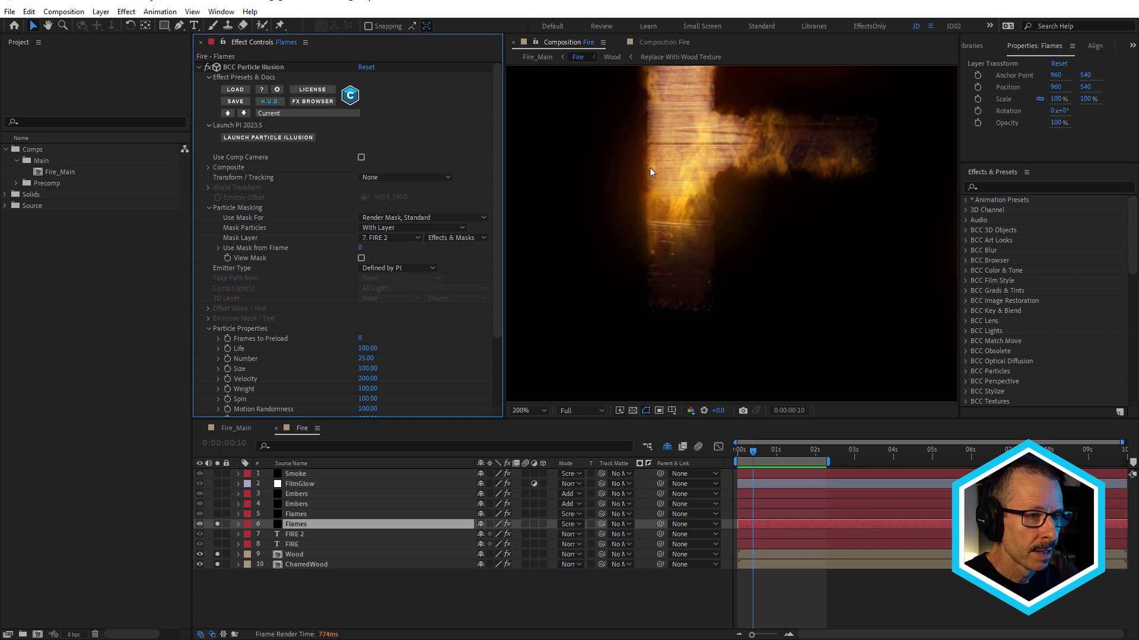
scroll(644, 161, "up", 2)
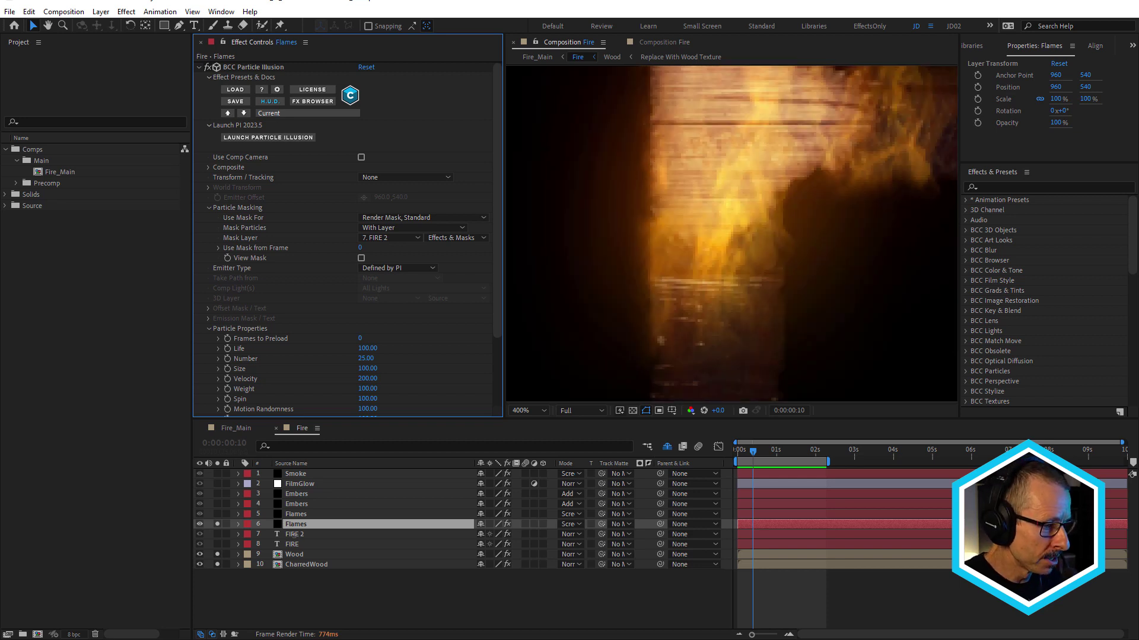
left_click(293, 534)
Toggle FIRE 2's BCC Blur on and off to compare, leaving it on.
left_click(208, 78)
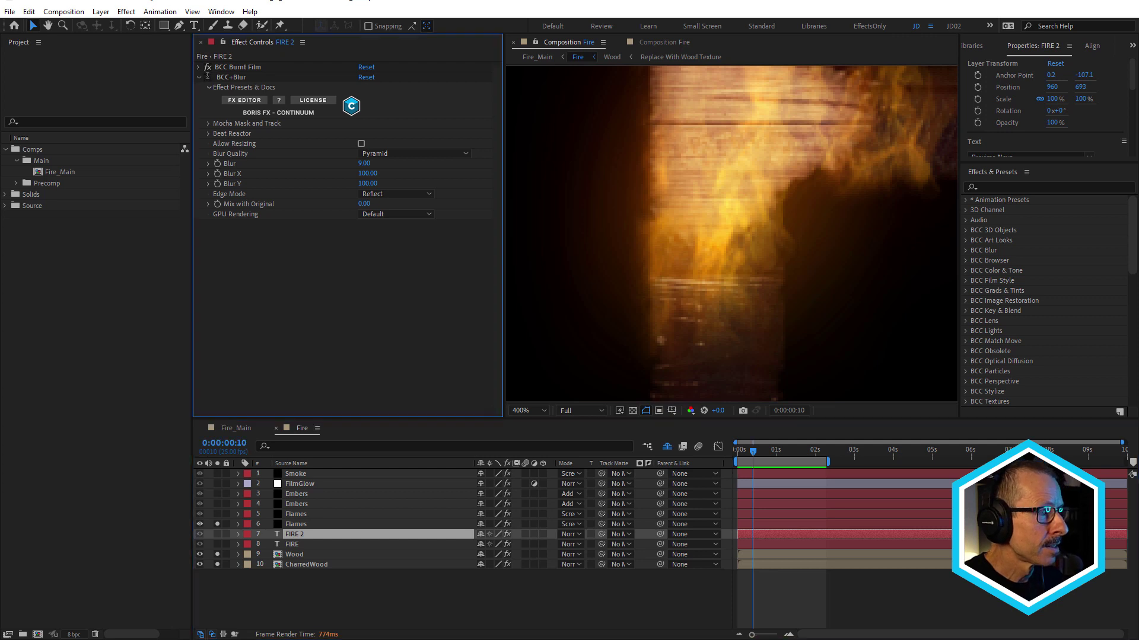
left_click(207, 77)
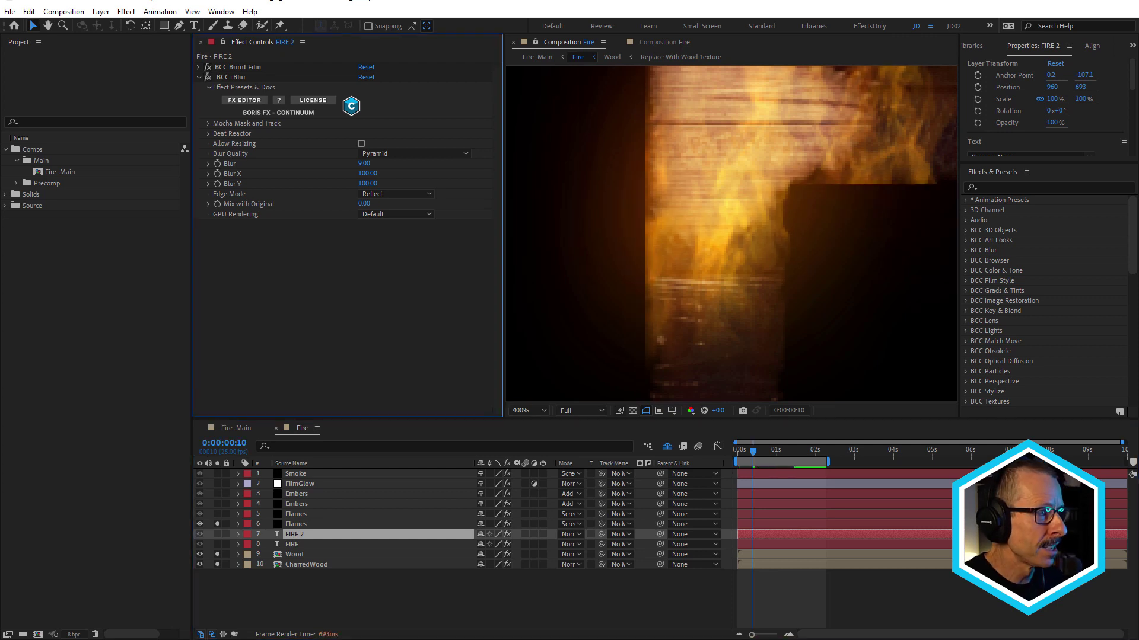
left_click(207, 77)
left_click(207, 77)
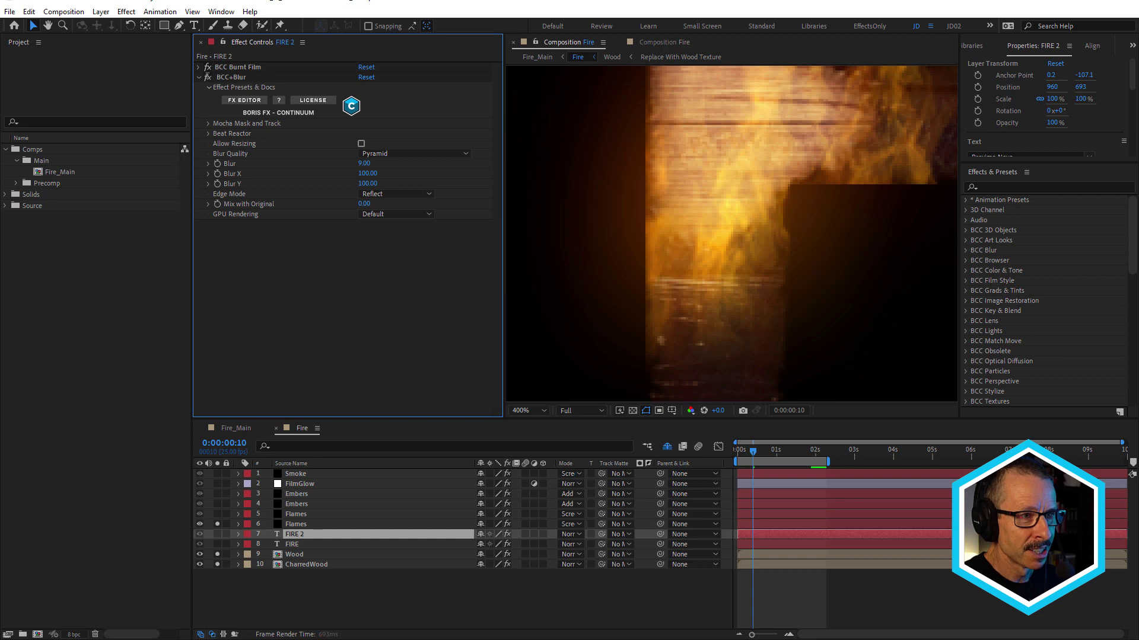
left_click(208, 77)
left_click(208, 77)
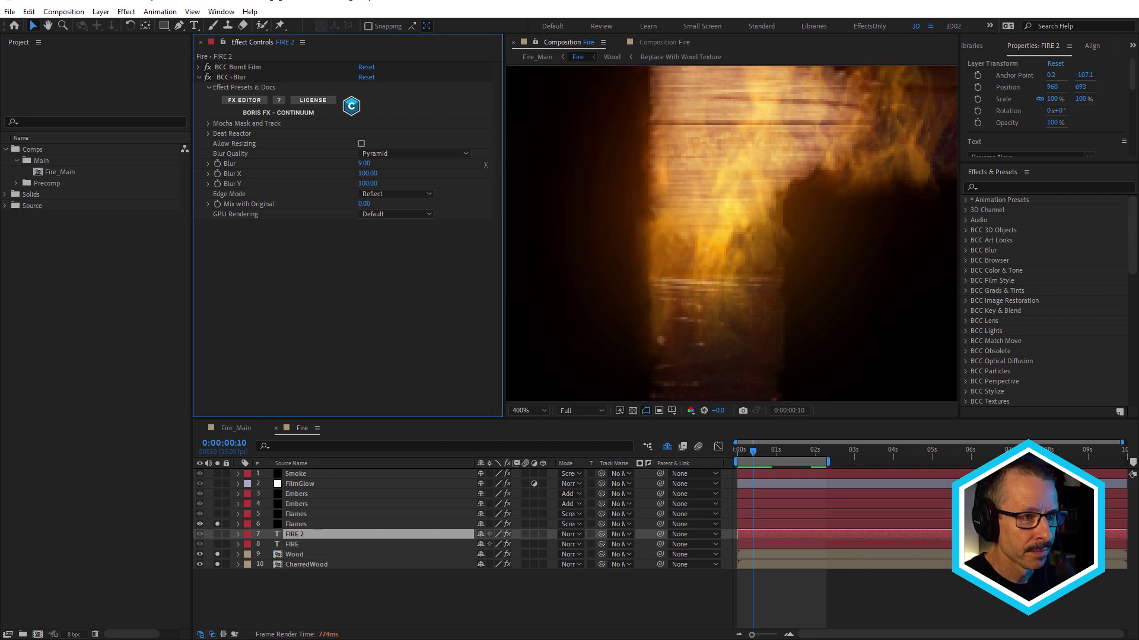
Compare FIRE 2's Burnt Film settings with FIRE's, closing the Edit menu without changes.
left_click(198, 67)
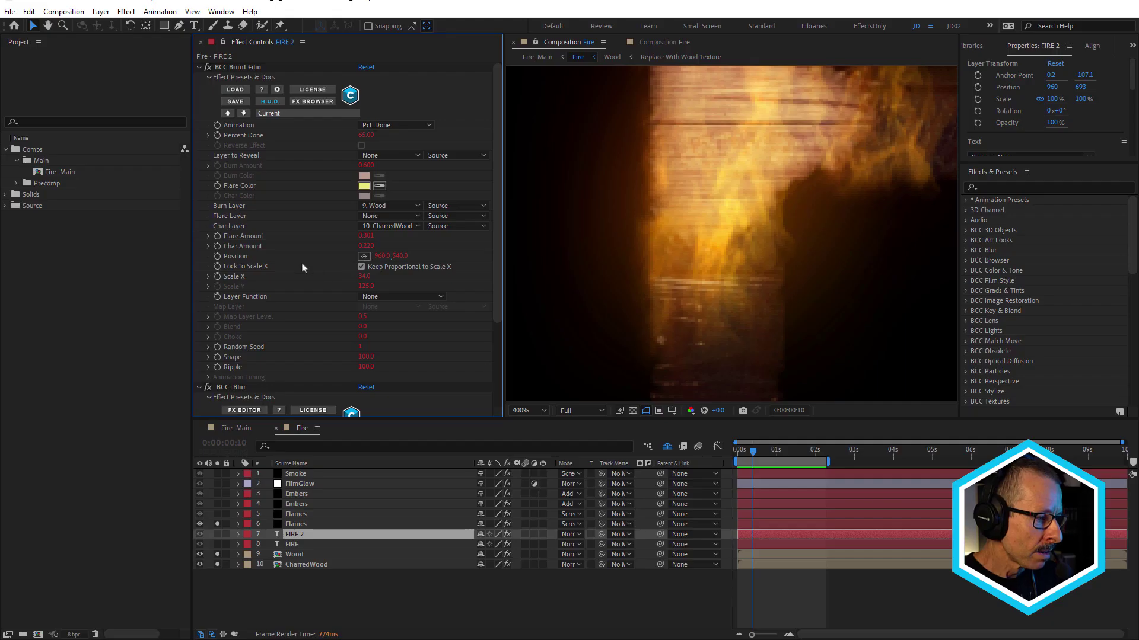
left_click(297, 544)
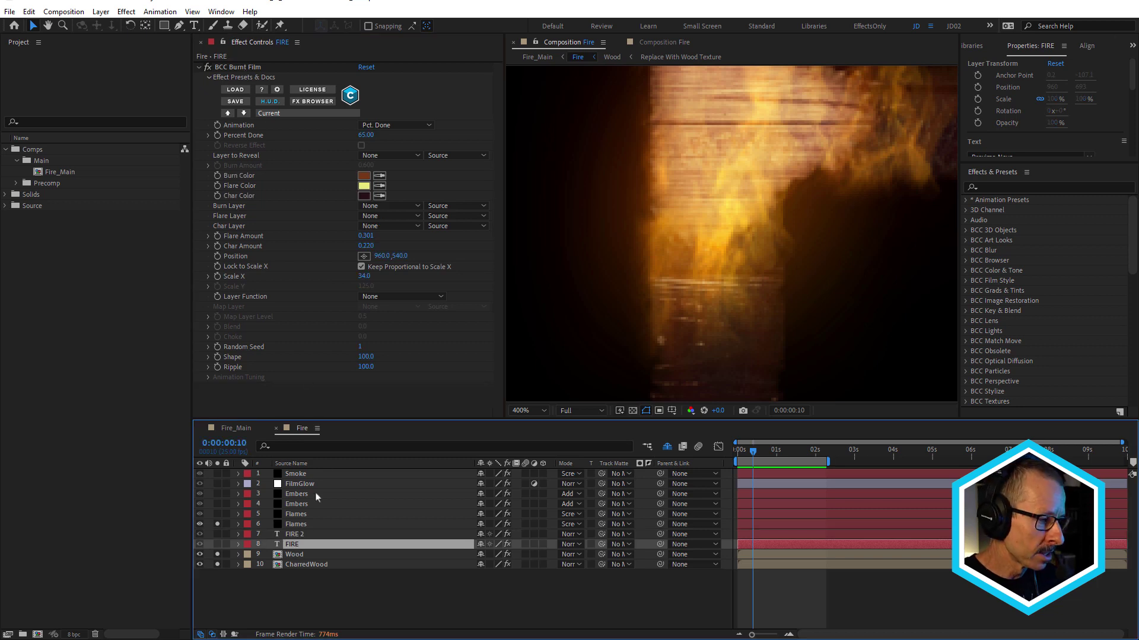
left_click(300, 535)
left_click(297, 546)
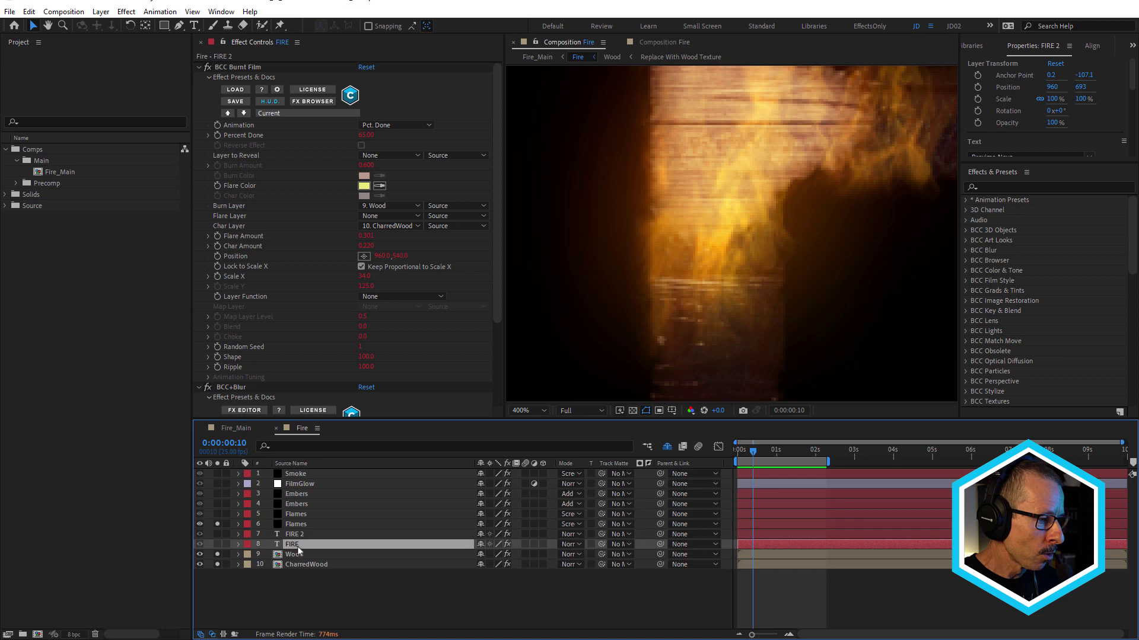
left_click(243, 67)
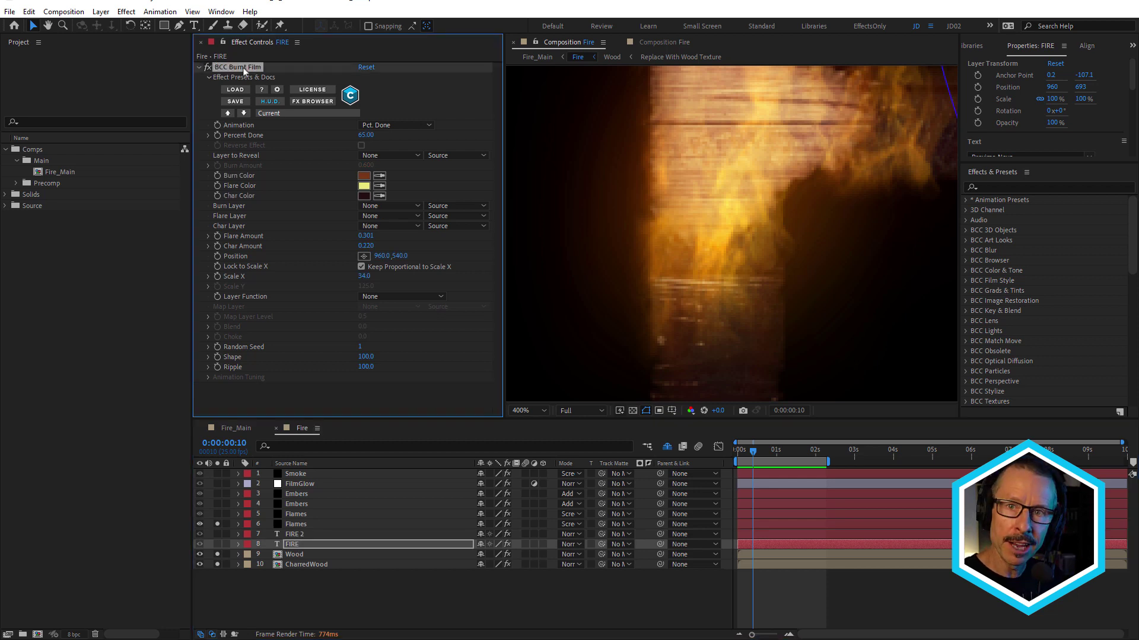
left_click(28, 12)
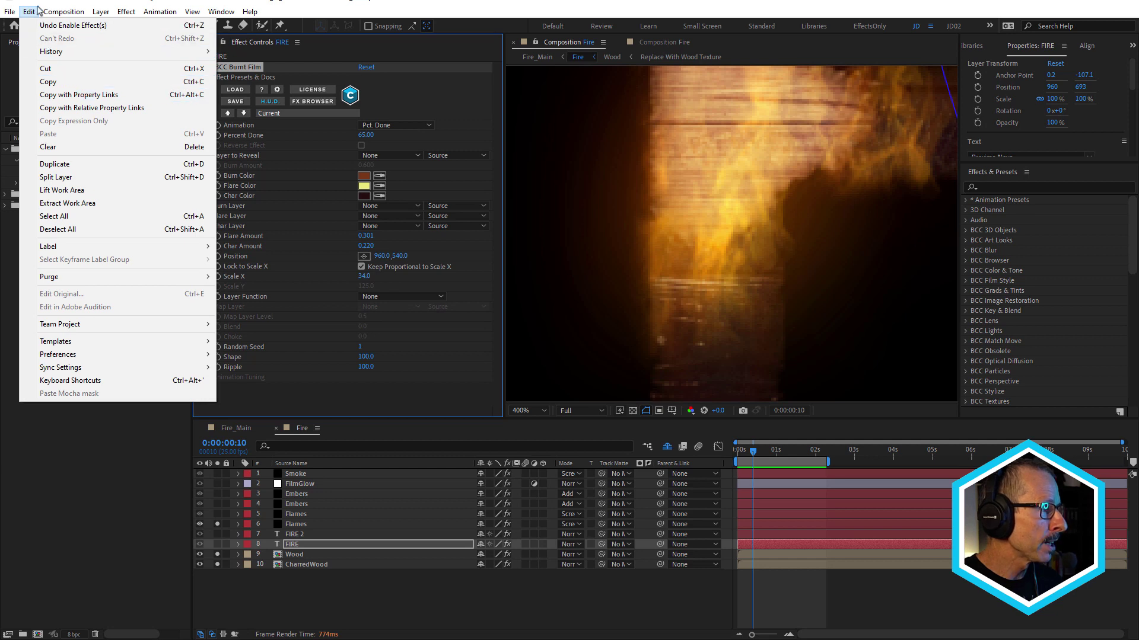
left_click(48, 81)
Solo Smoke, both Embers and the Flames layers, and pan the viewer onto the FI letters.
left_click(300, 535)
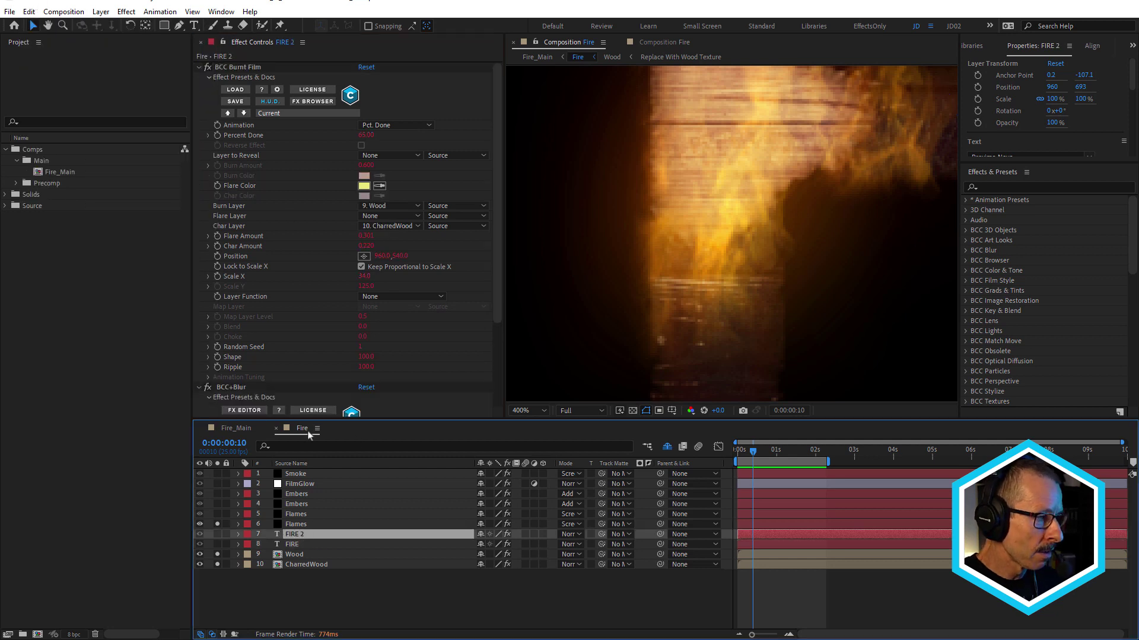
left_click(236, 69)
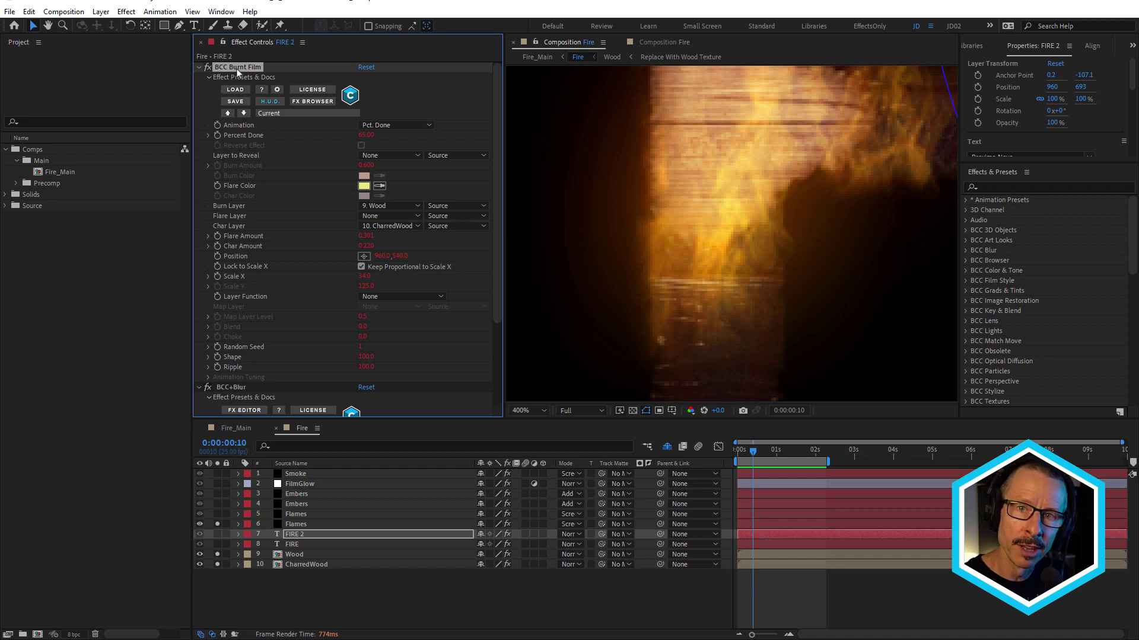
left_click(298, 537)
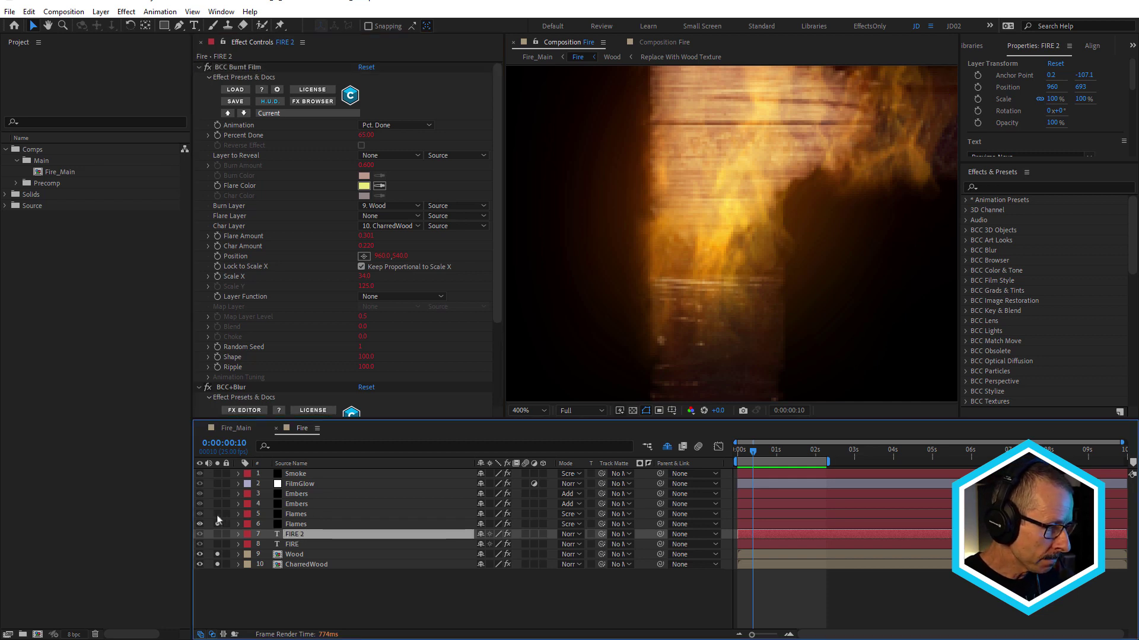
left_click_drag(217, 514, 218, 494)
left_click(217, 474)
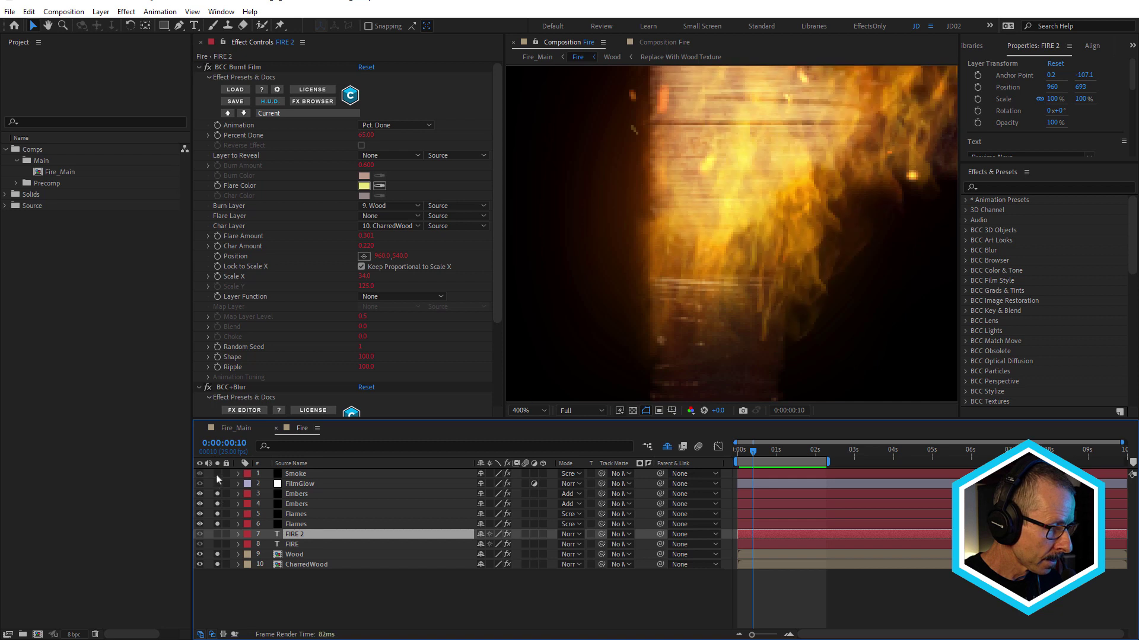
scroll(725, 243, "down", 3)
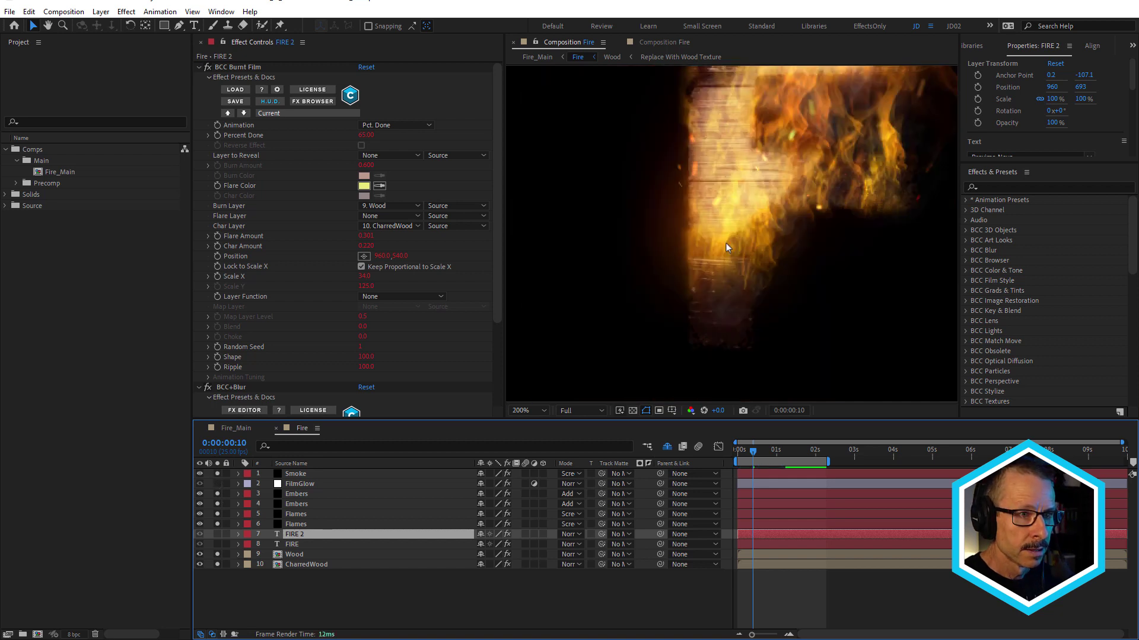
left_click_drag(709, 256, 648, 256)
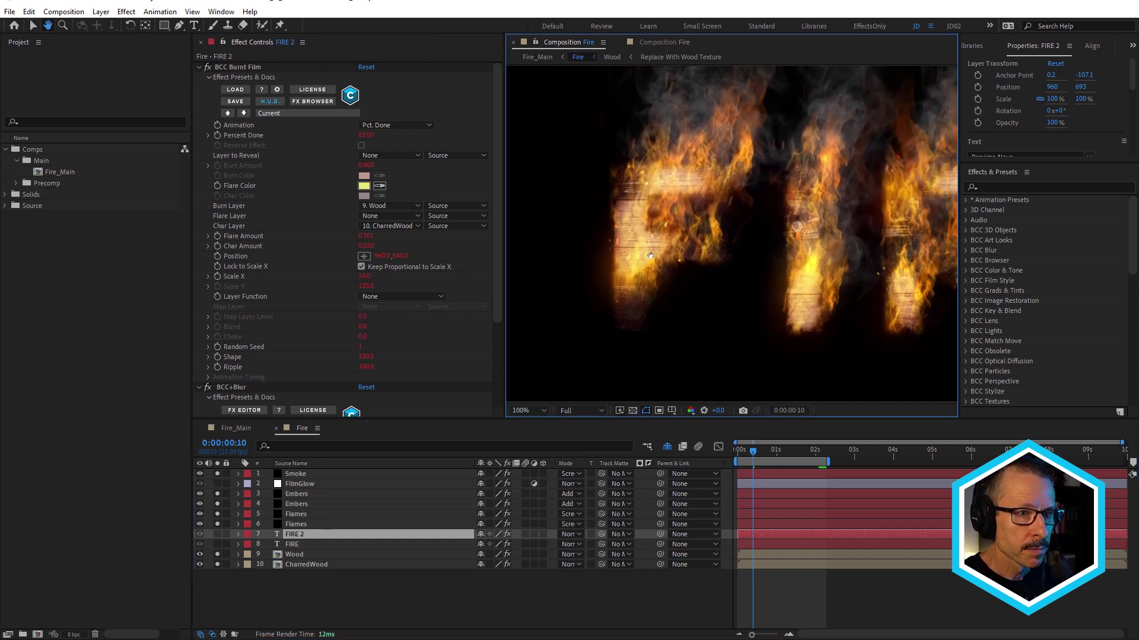
left_click(304, 483)
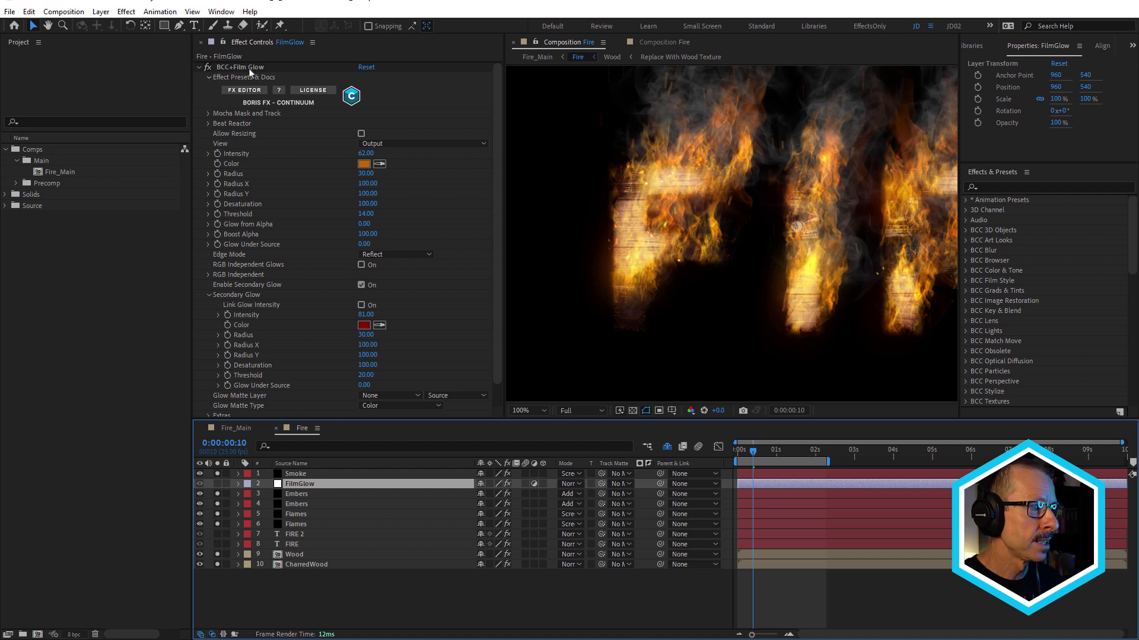
Solo FilmGlow alongside the other layers and jump to another frame of the final burn.
left_click(217, 484)
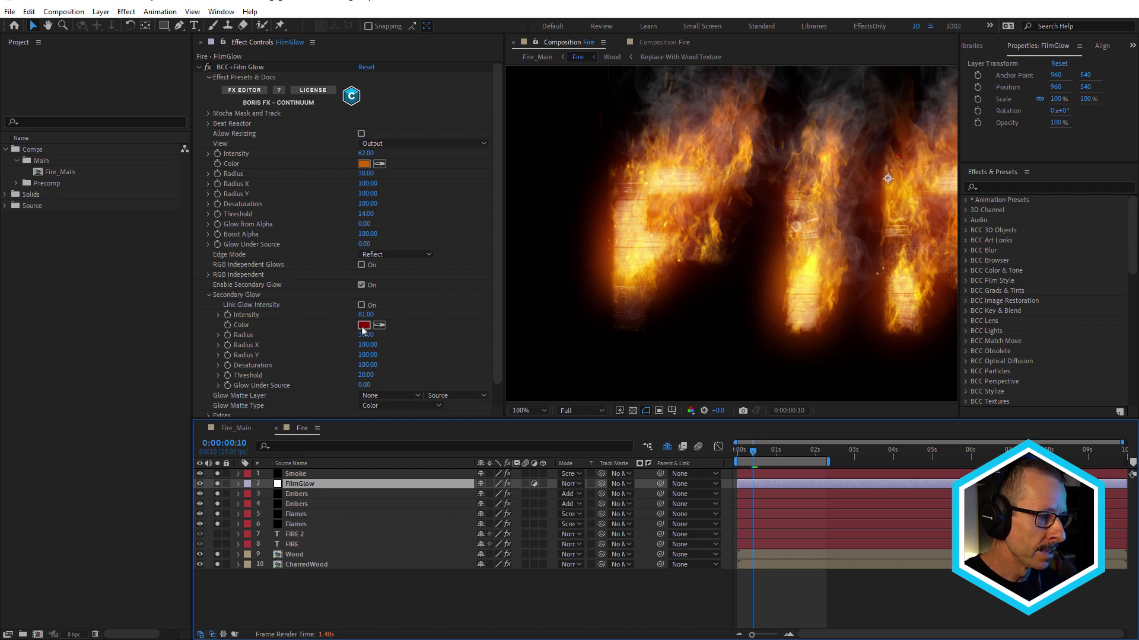
scroll(691, 243, "down", 2)
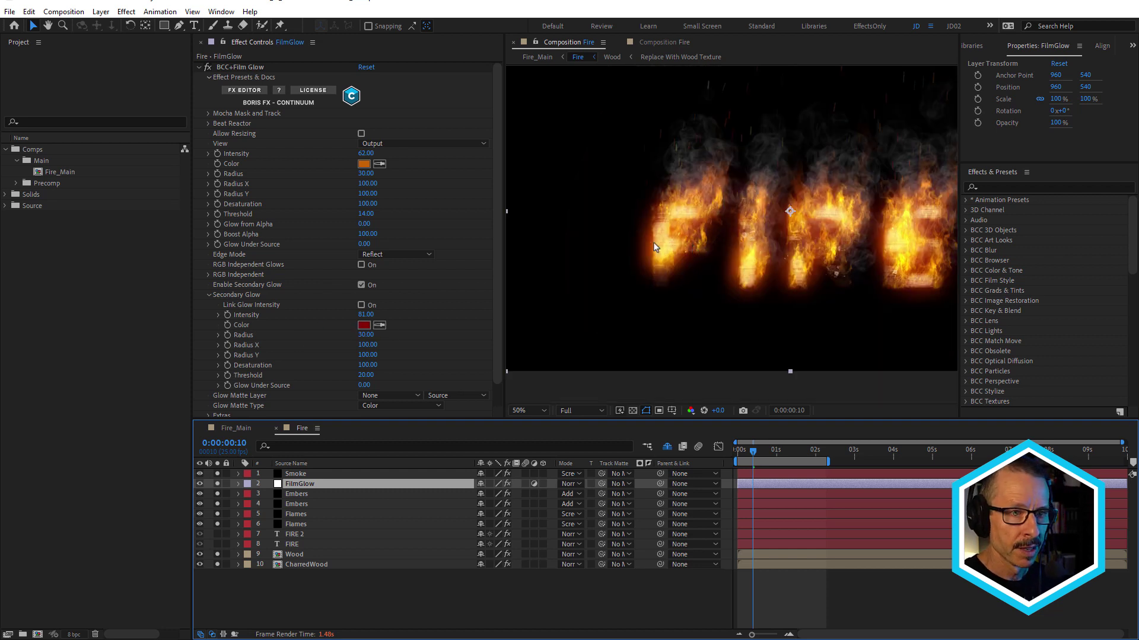
scroll(653, 242, "up", 2)
left_click(770, 455)
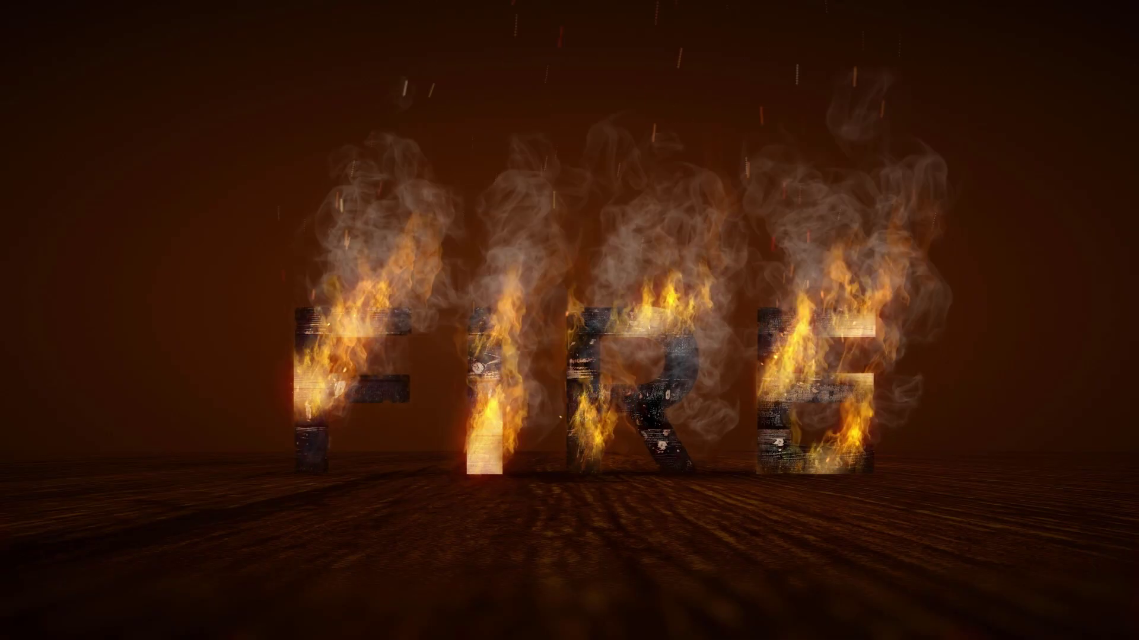